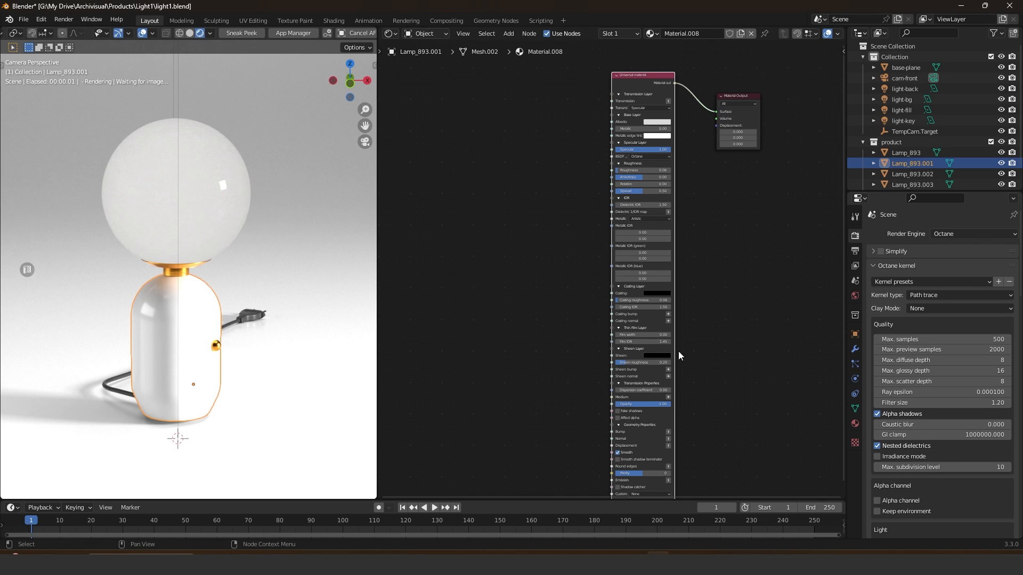
Add a Gradient generator node to the material's node tree and place it beside the Universal material node.
{"action": "mouse_move", "coordinate": [639, 78]}
{"action": "left_mouse_down"}
{"action": "mouse_move", "coordinate": [630, 74]}
{"action": "mouse_move", "coordinate": [642, 78]}
{"action": "mouse_move", "coordinate": [640, 68]}
{"action": "left_mouse_up"}
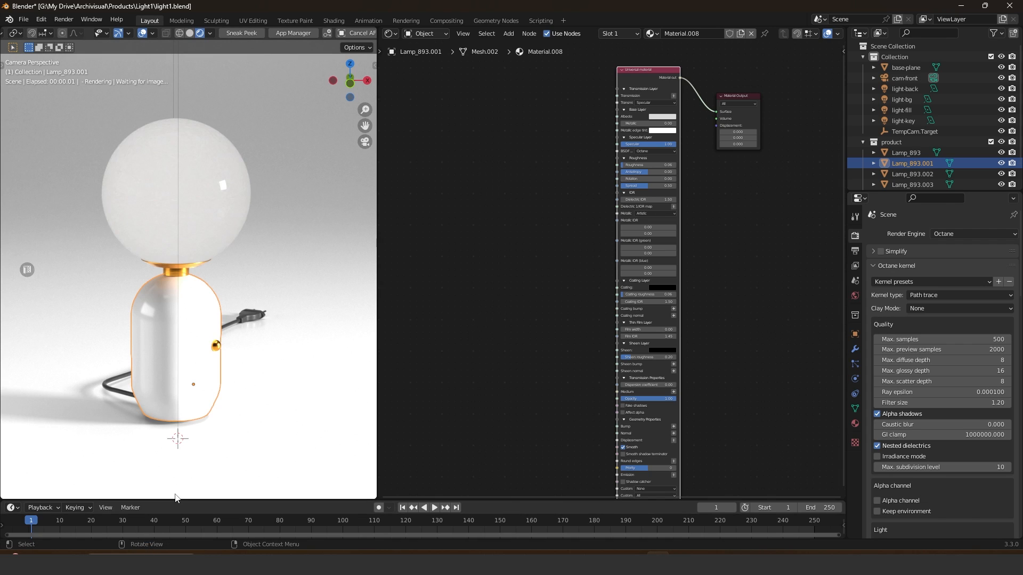
{"action": "left_click", "coordinate": [518, 201]}
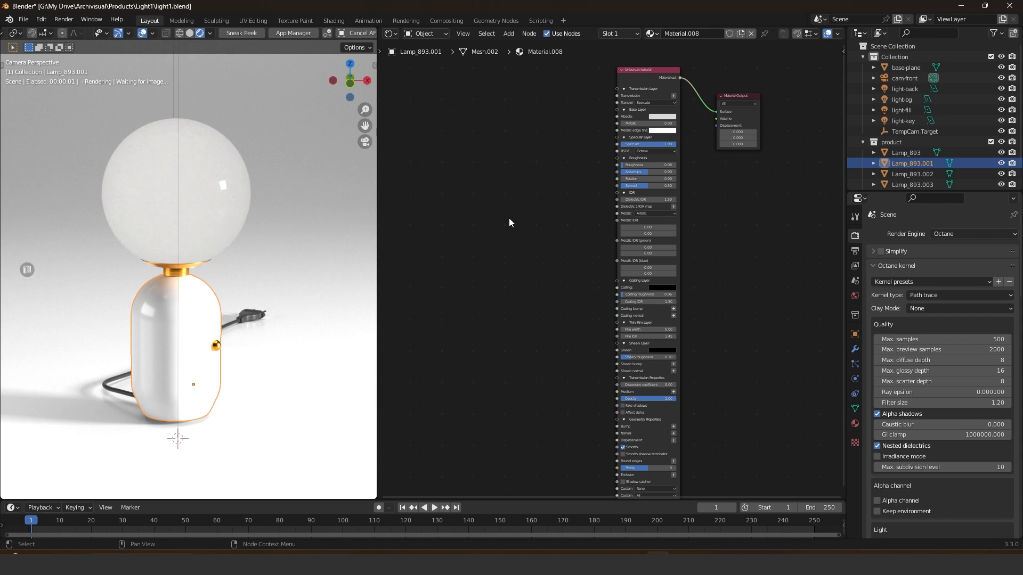
{"action": "key", "text": "shift+a"}
{"action": "left_click", "coordinate": [510, 218]}
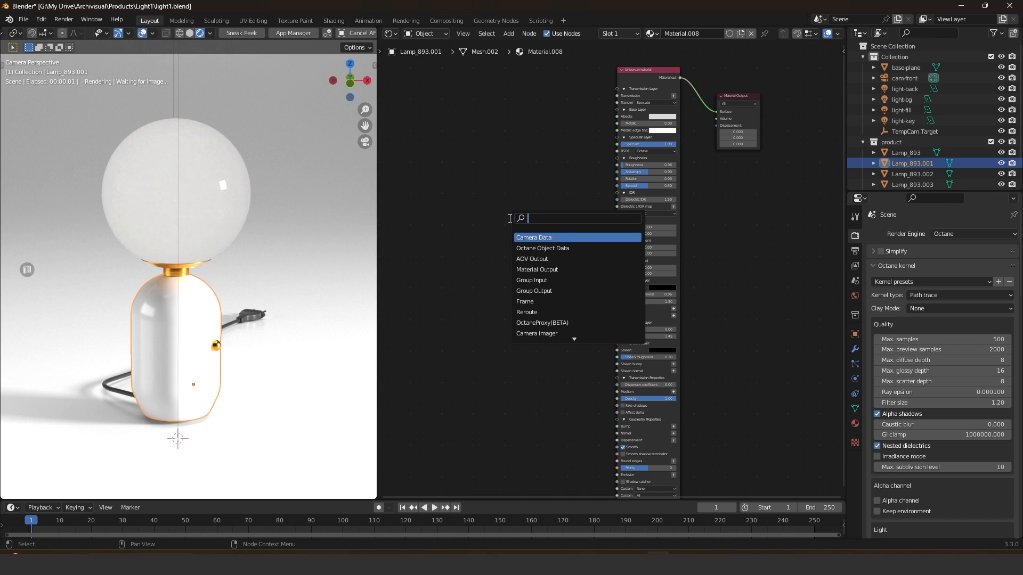
{"action": "type", "text": "gra"}
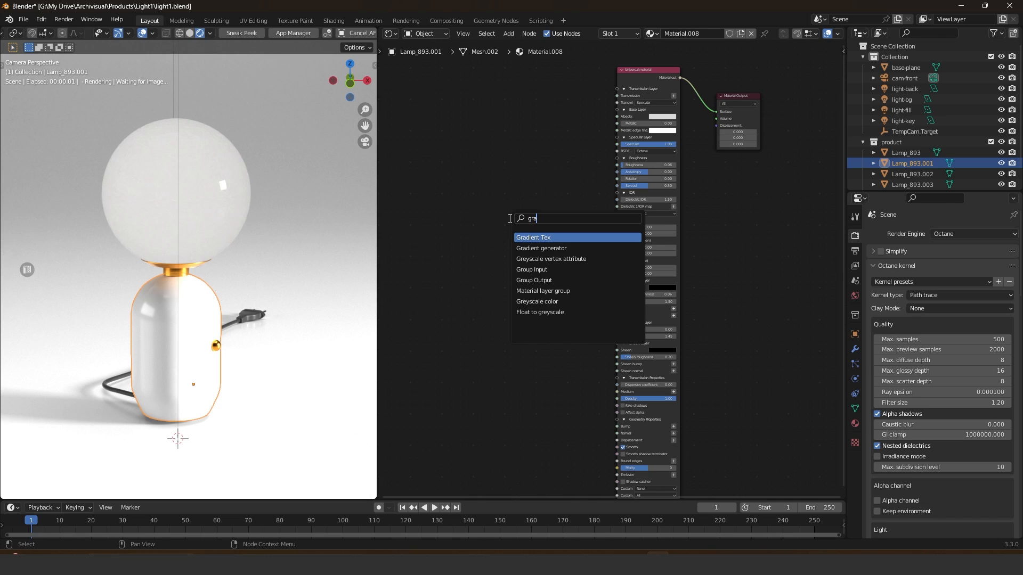
{"action": "key", "text": "Down"}
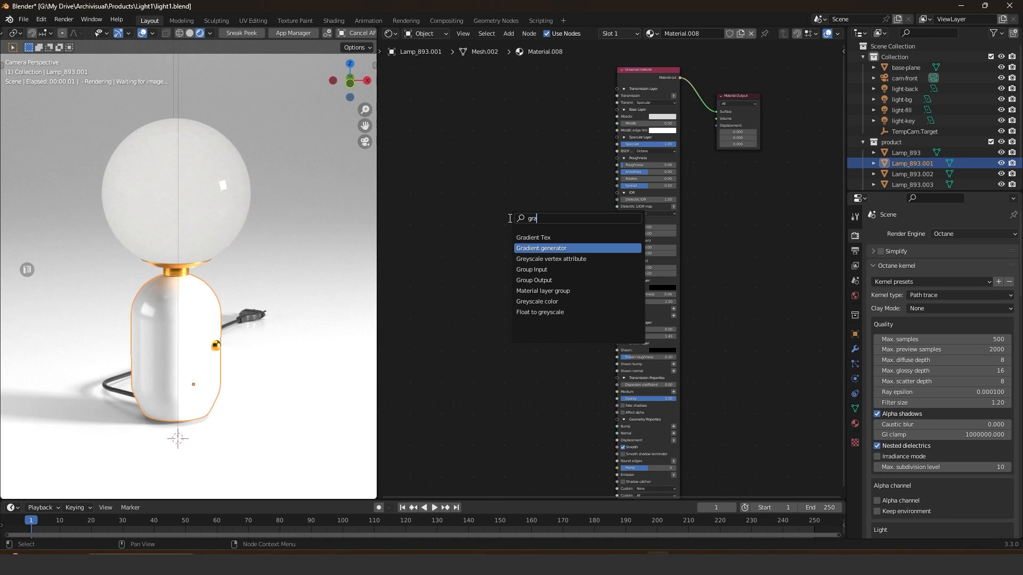
{"action": "key", "text": "Return"}
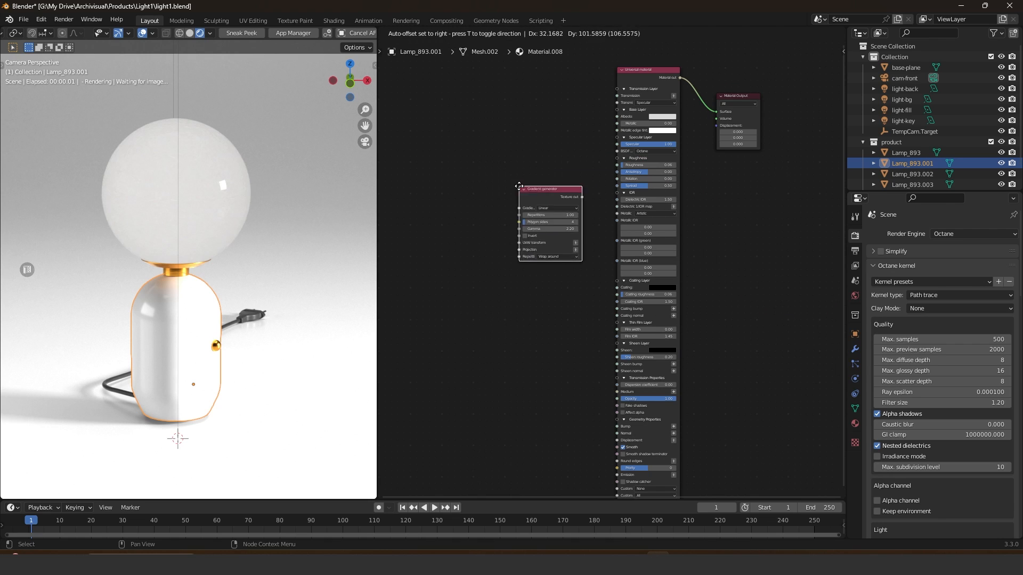
{"action": "left_click", "coordinate": [519, 112]}
{"action": "mouse_move", "coordinate": [555, 122]}
{"action": "left_mouse_down"}
{"action": "mouse_move", "coordinate": [559, 109]}
{"action": "mouse_move", "coordinate": [551, 112]}
{"action": "left_mouse_up"}
Connect the Gradient generator's texture output to the Universal material's Albedo input and reposition the gradient node slightly higher.
{"action": "middle_click_drag", "start_coordinate": [570, 156], "coordinate": [535, 217]}
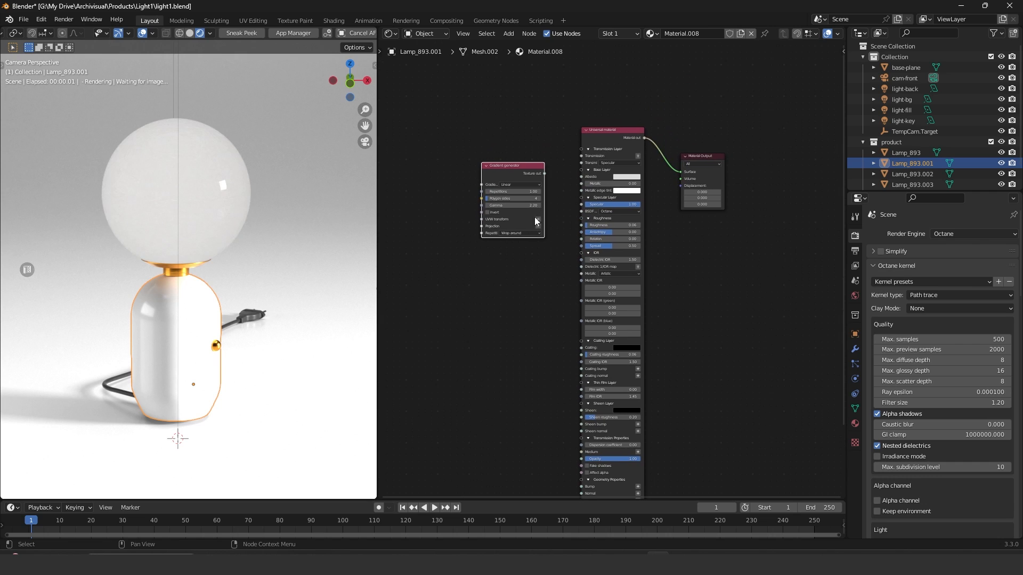
{"action": "scroll", "coordinate": [558, 186], "scroll_direction": "up", "scroll_amount": 2}
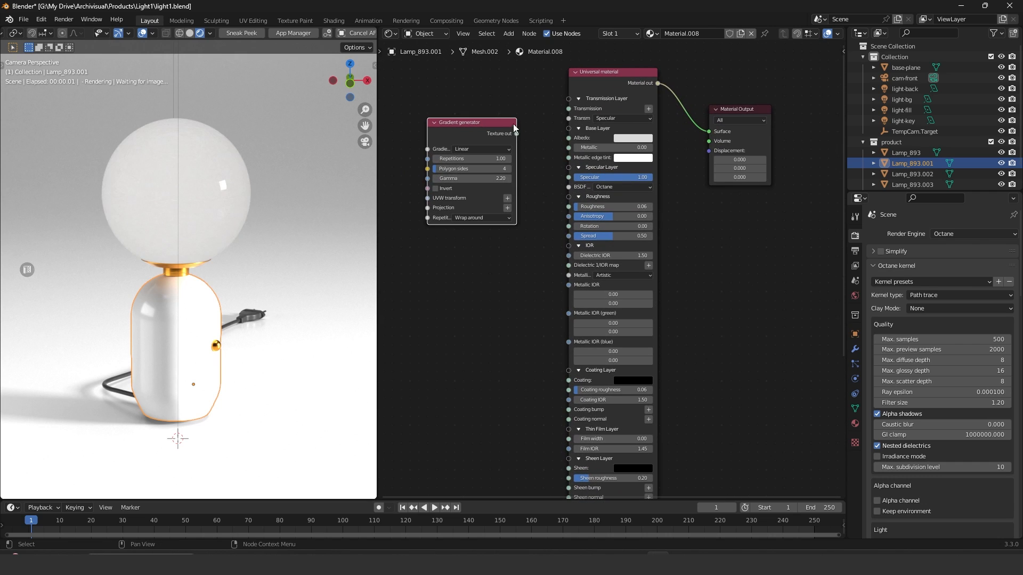
{"action": "left_click_drag", "start_coordinate": [516, 134], "coordinate": [567, 137]}
{"action": "middle_click_drag", "start_coordinate": [534, 219], "coordinate": [633, 203]}
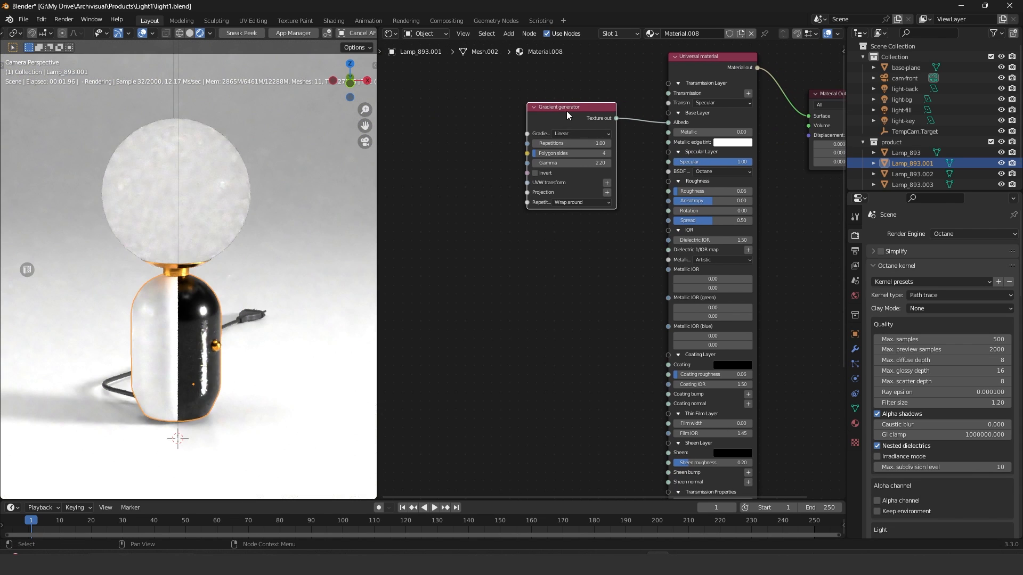
{"action": "left_click_drag", "start_coordinate": [566, 111], "coordinate": [571, 87]}
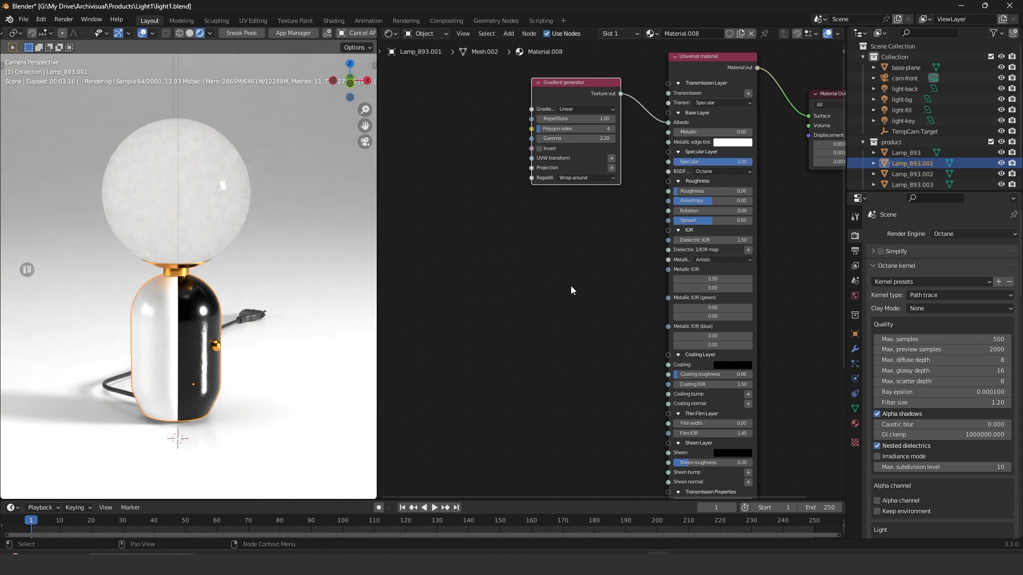
Add a Transform value node to the Gradient generator's UVW transform input and place it beside the gradient node.
{"action": "middle_click_drag", "start_coordinate": [595, 223], "coordinate": [626, 292]}
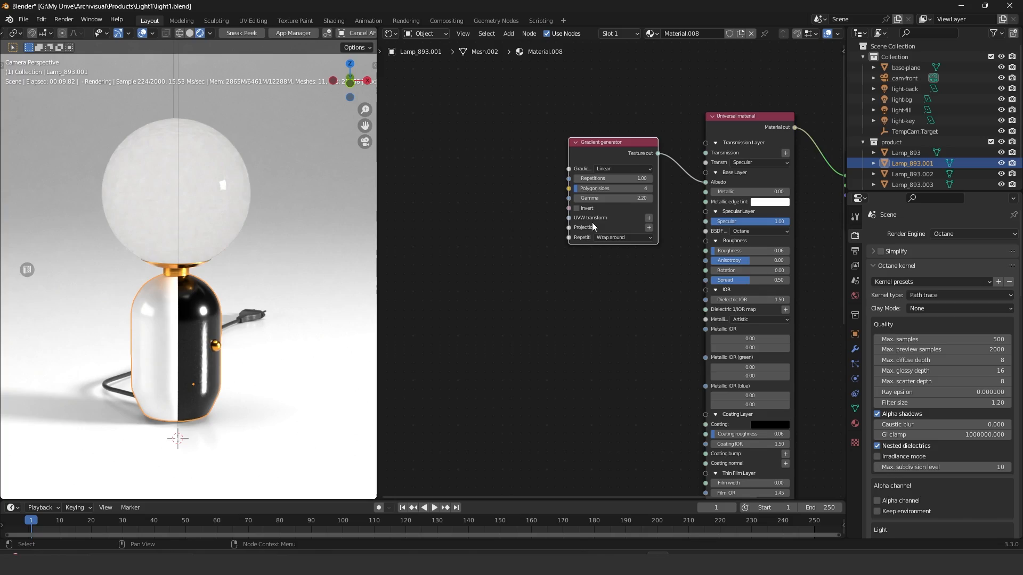
{"action": "left_click", "coordinate": [648, 218]}
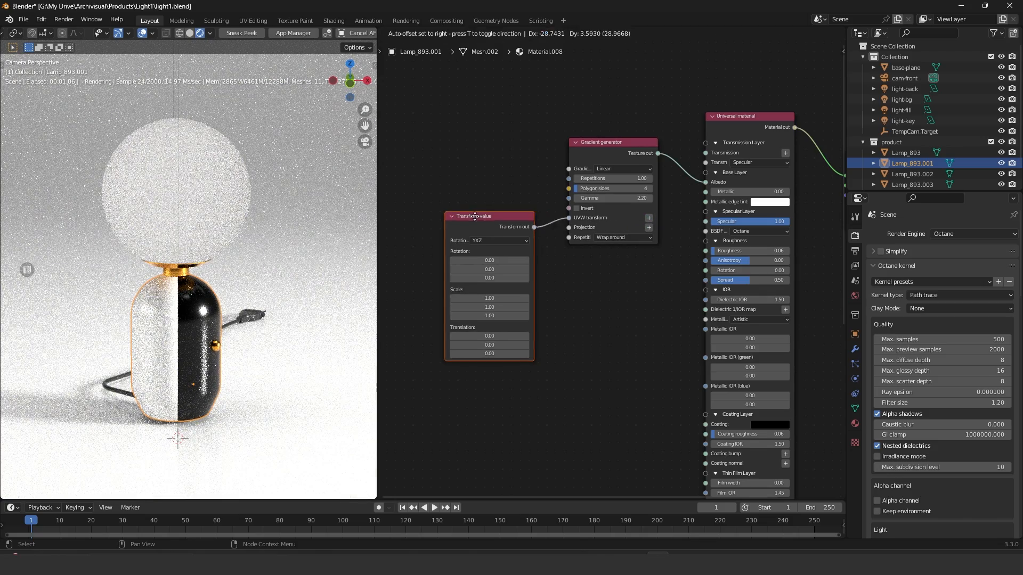
{"action": "left_click", "coordinate": [462, 199]}
Try an X scale of 0.40 in the Transform value node, and undo it.
{"action": "mouse_move", "coordinate": [476, 280]}
{"action": "left_mouse_down"}
{"action": "mouse_move", "coordinate": [450, 279]}
{"action": "mouse_move", "coordinate": [465, 278]}
{"action": "left_mouse_up"}
{"action": "middle_click_drag", "start_coordinate": [552, 307], "coordinate": [550, 312]}
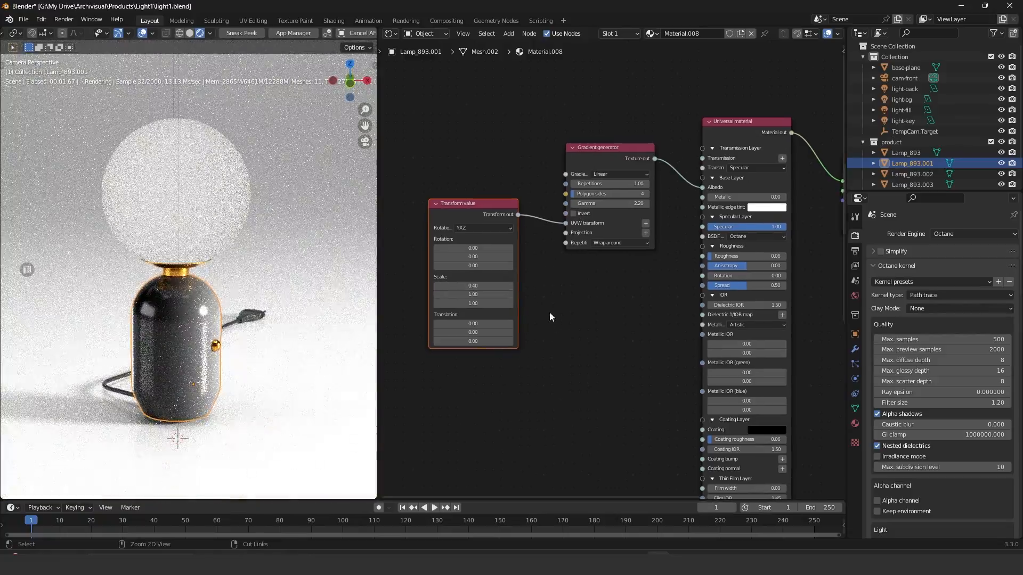
{"action": "key", "text": "ctrl+z"}
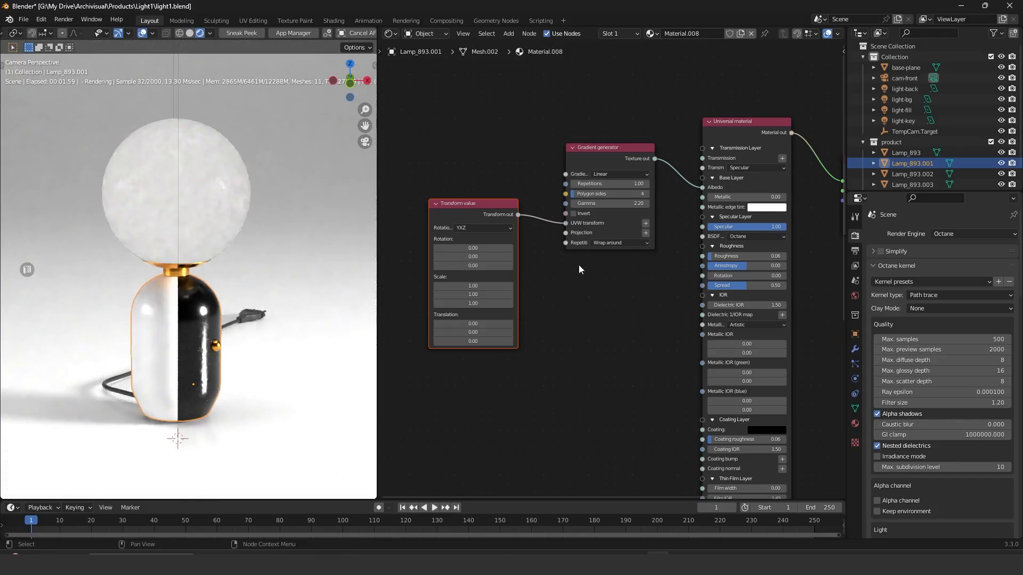
Set the Gradient generator's repetitions to 10.
{"action": "middle_click_drag", "start_coordinate": [579, 264], "coordinate": [566, 305]}
{"action": "middle_click_drag", "start_coordinate": [566, 305], "coordinate": [570, 213], "text": "ctrl"}
{"action": "left_click_drag", "start_coordinate": [564, 207], "coordinate": [595, 206]}
{"action": "scroll", "coordinate": [225, 283], "scroll_direction": "up", "scroll_amount": 4}
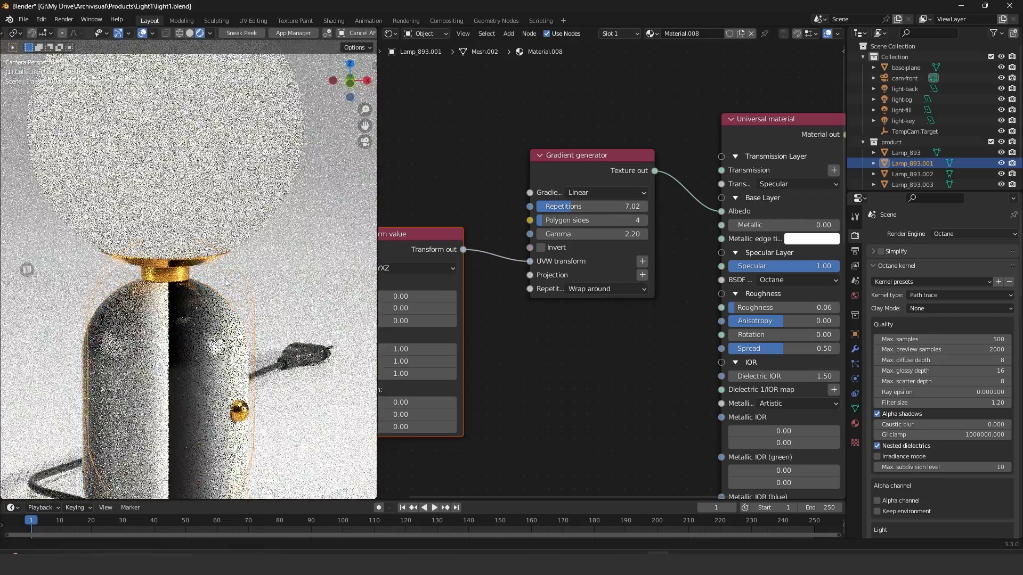
{"action": "scroll", "coordinate": [225, 282], "scroll_direction": "up", "scroll_amount": 3}
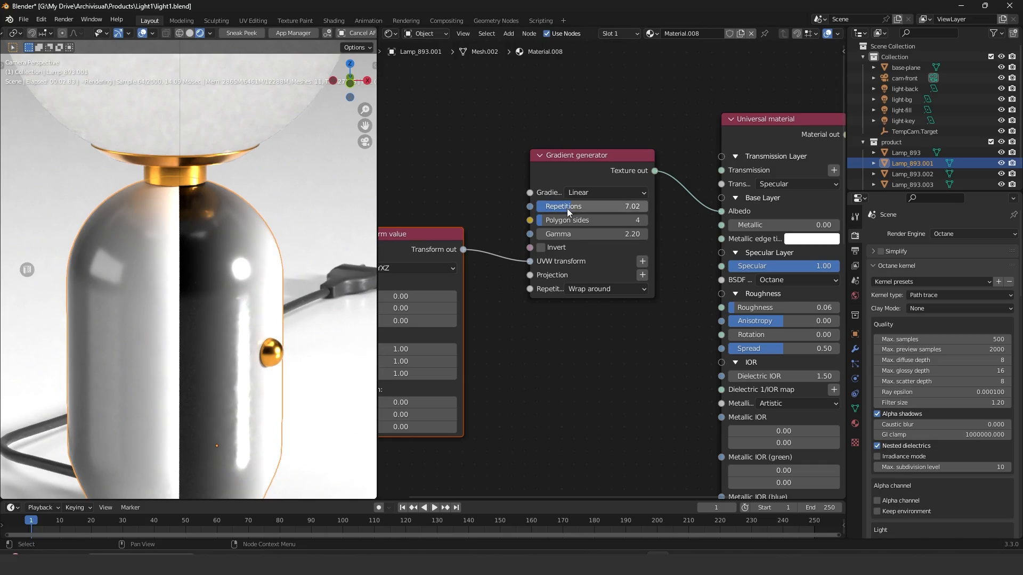
{"action": "left_click_drag", "start_coordinate": [567, 209], "coordinate": [603, 202]}
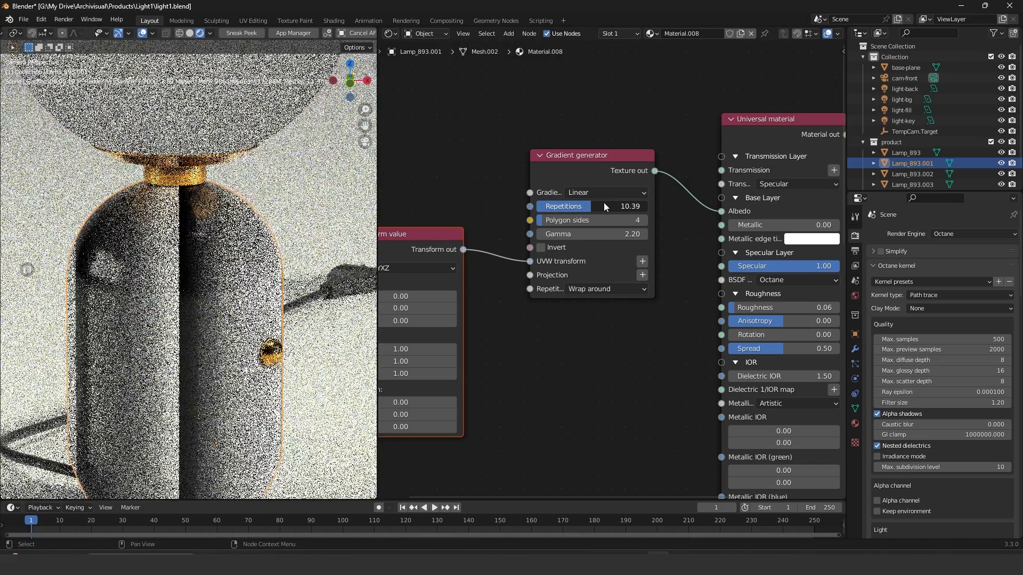
{"action": "left_click", "coordinate": [600, 205]}
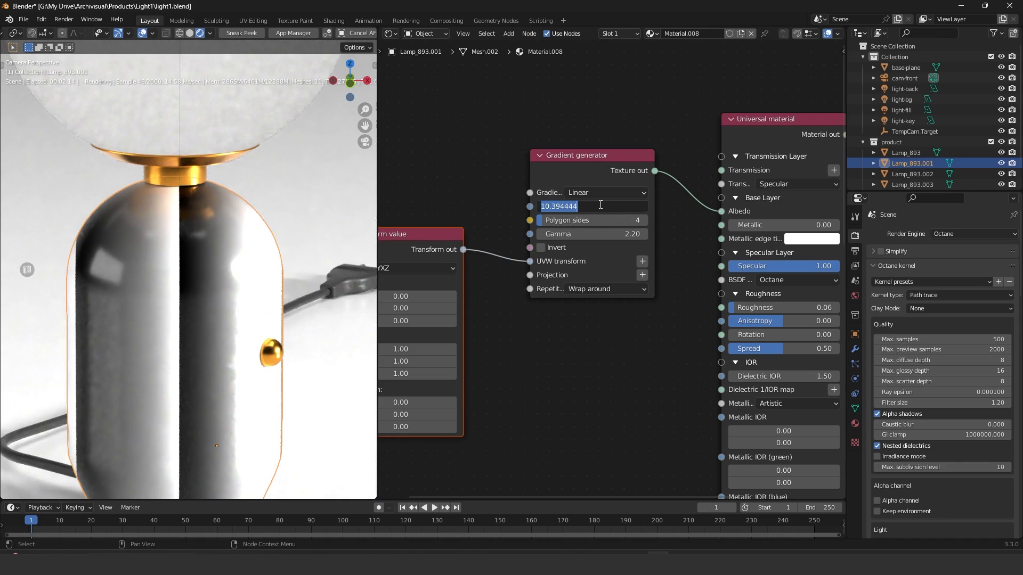
{"action": "type", "text": "10"}
{"action": "key", "text": "Return"}
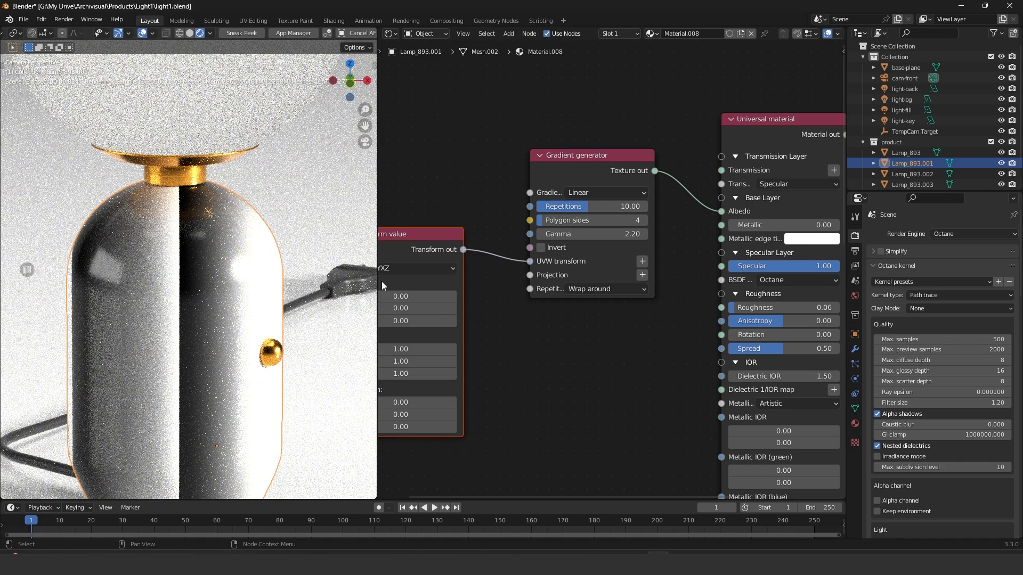
Try the Radial gradient type in the Gradient generator and return it to Linear.
{"action": "left_click", "coordinate": [609, 192]}
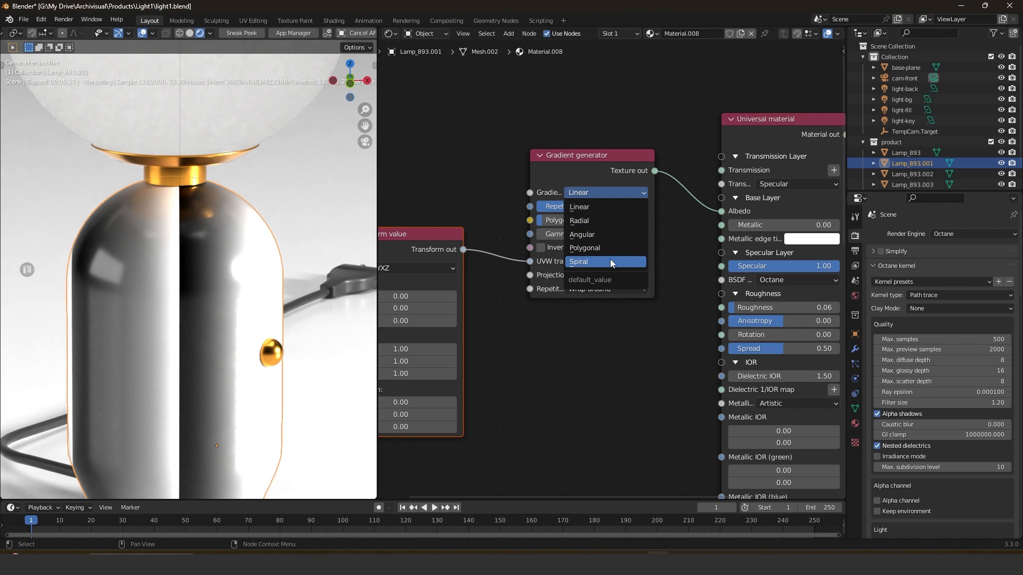
{"action": "left_click", "coordinate": [612, 195]}
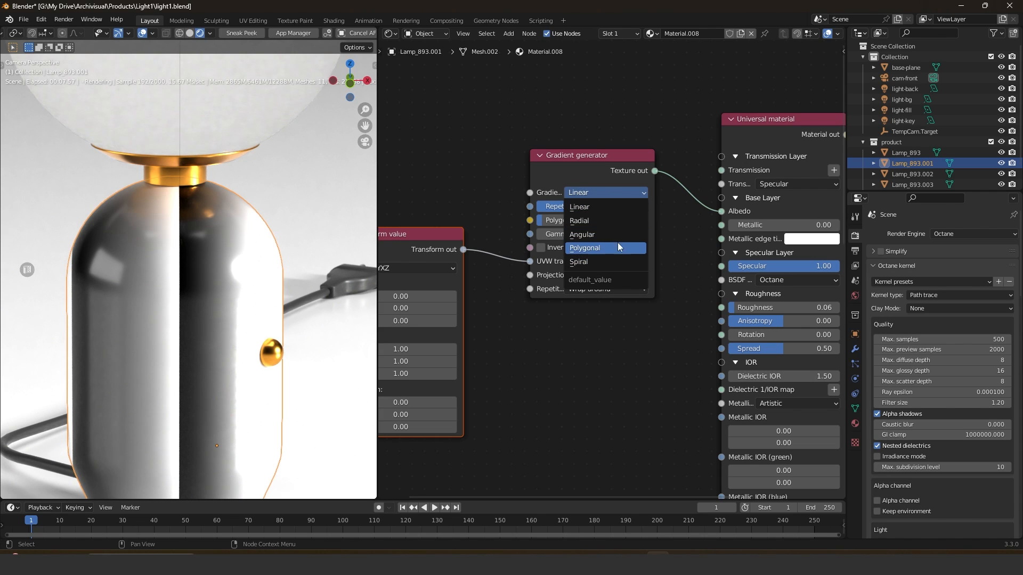
{"action": "left_click", "coordinate": [587, 221]}
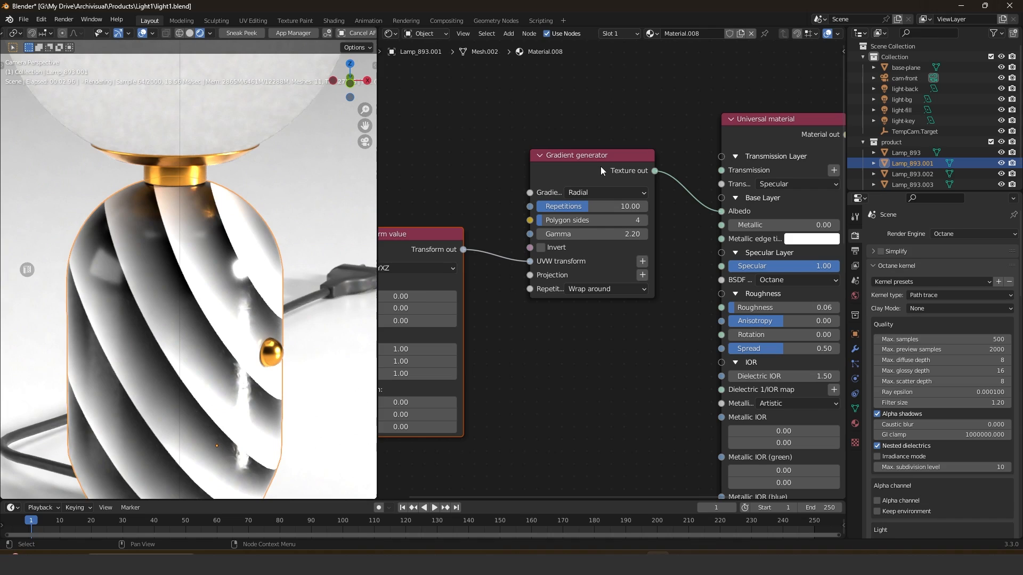
{"action": "left_click_drag", "start_coordinate": [599, 161], "coordinate": [607, 142]}
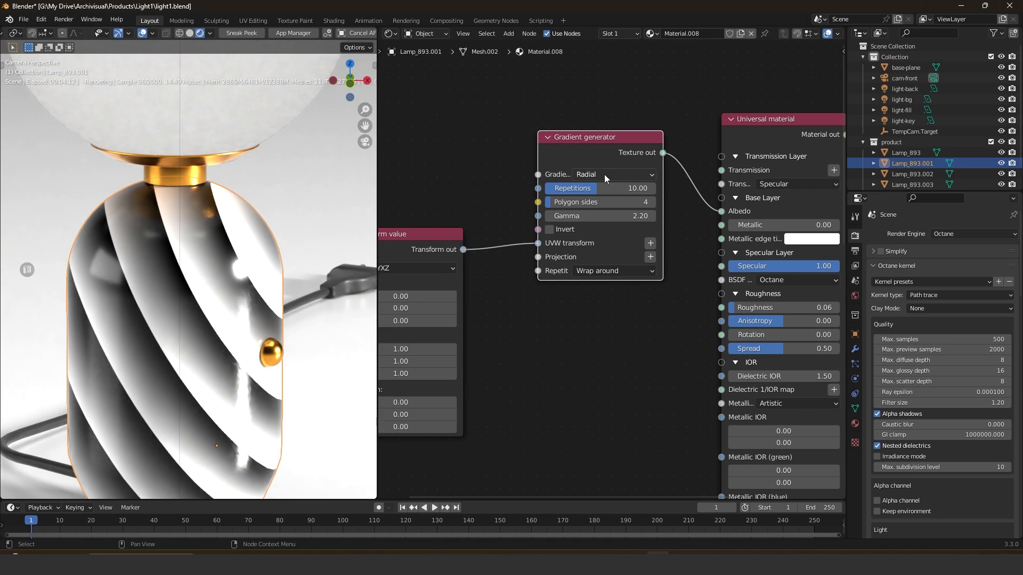
{"action": "left_click", "coordinate": [605, 172]}
{"action": "left_click", "coordinate": [596, 174]}
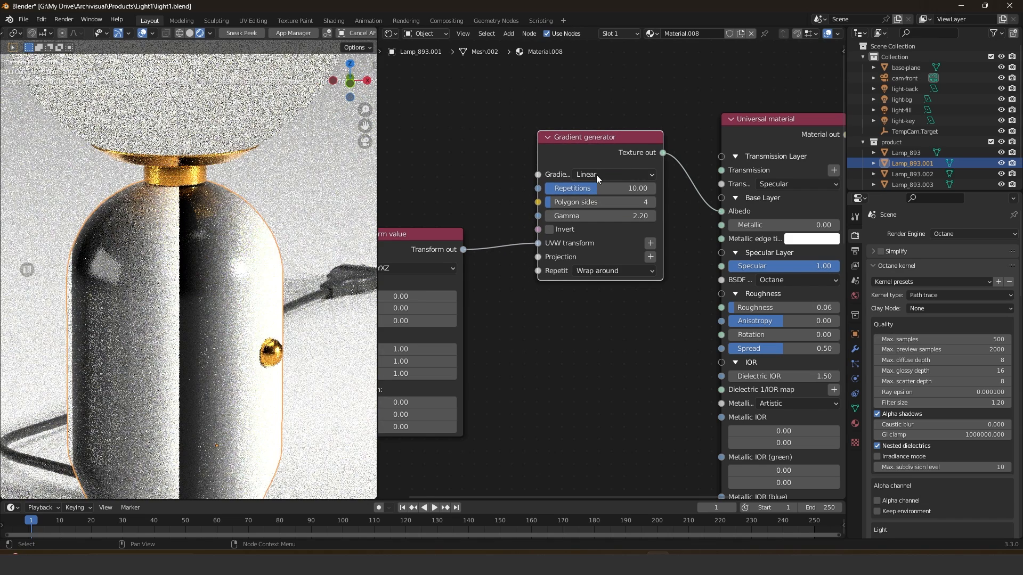
{"action": "left_click_drag", "start_coordinate": [597, 149], "coordinate": [599, 138]}
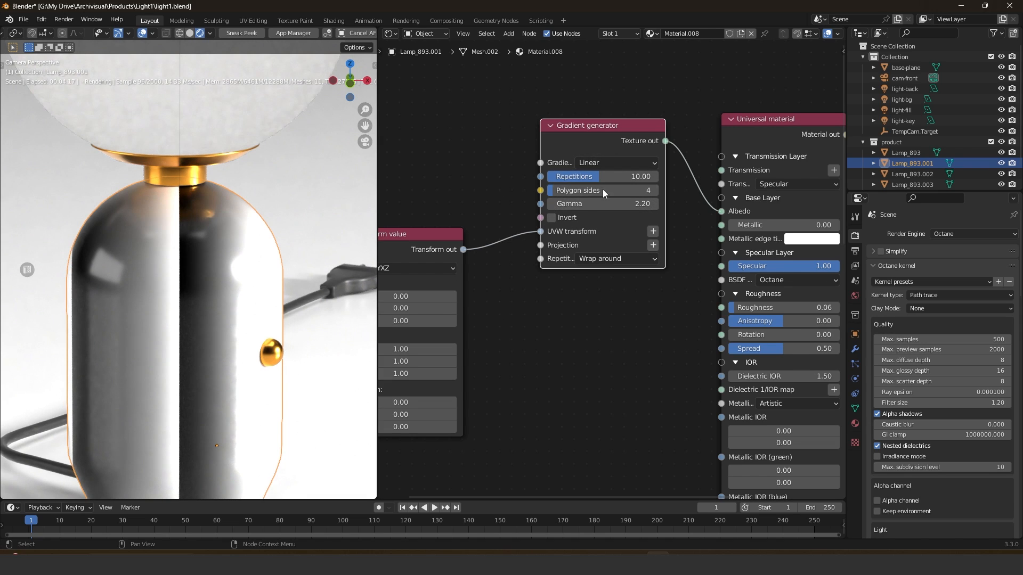
{"action": "left_click", "coordinate": [612, 163]}
Try annotating the lamp base with a horizontal stroke near each end and a vertical seam line, and undo the strokes.
{"action": "key", "text": "t"}
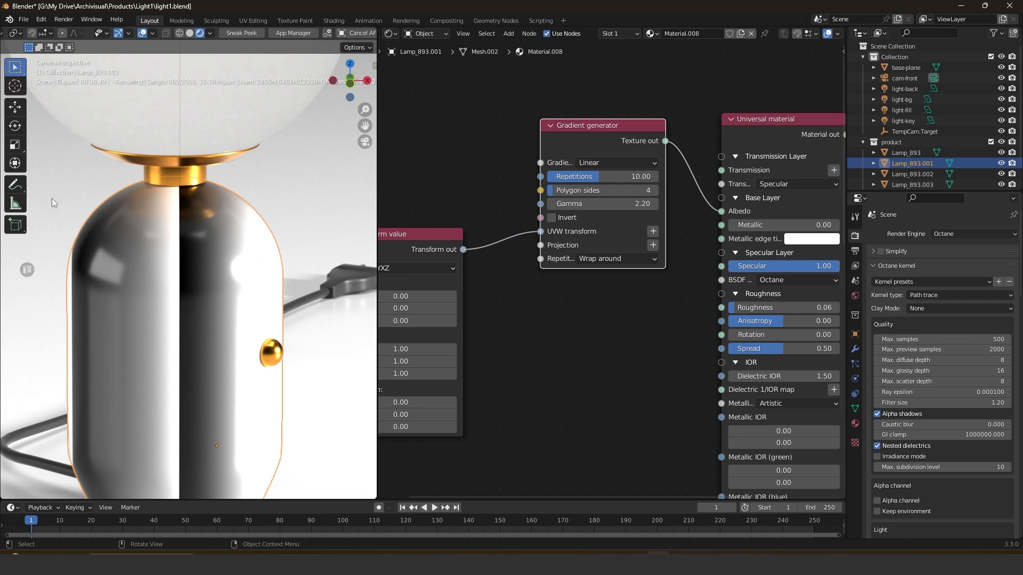
{"action": "left_click", "coordinate": [15, 184]}
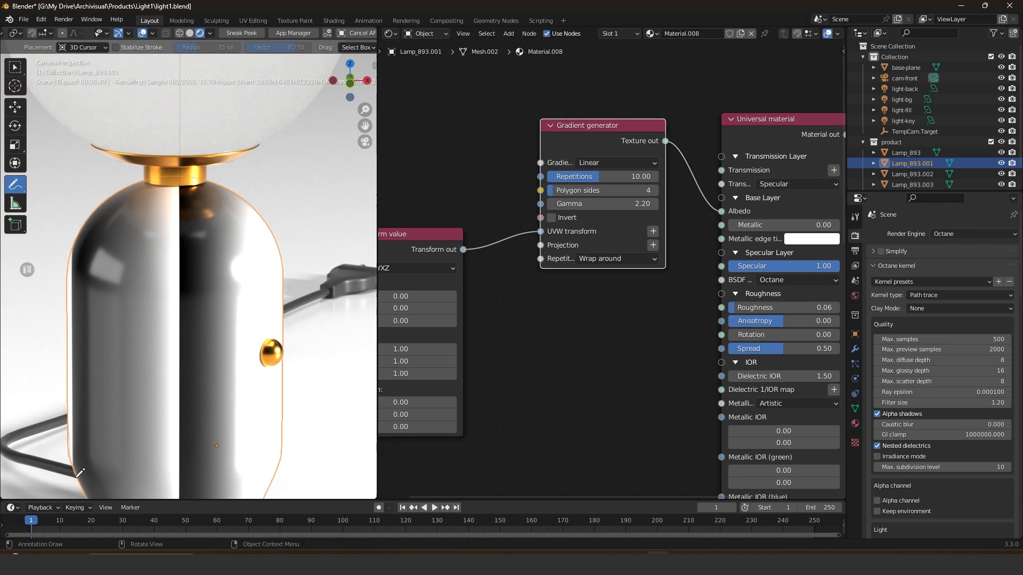
{"action": "left_click_drag", "start_coordinate": [80, 477], "coordinate": [274, 456]}
{"action": "left_click_drag", "start_coordinate": [179, 466], "coordinate": [180, 185]}
{"action": "left_click_drag", "start_coordinate": [86, 201], "coordinate": [268, 189]}
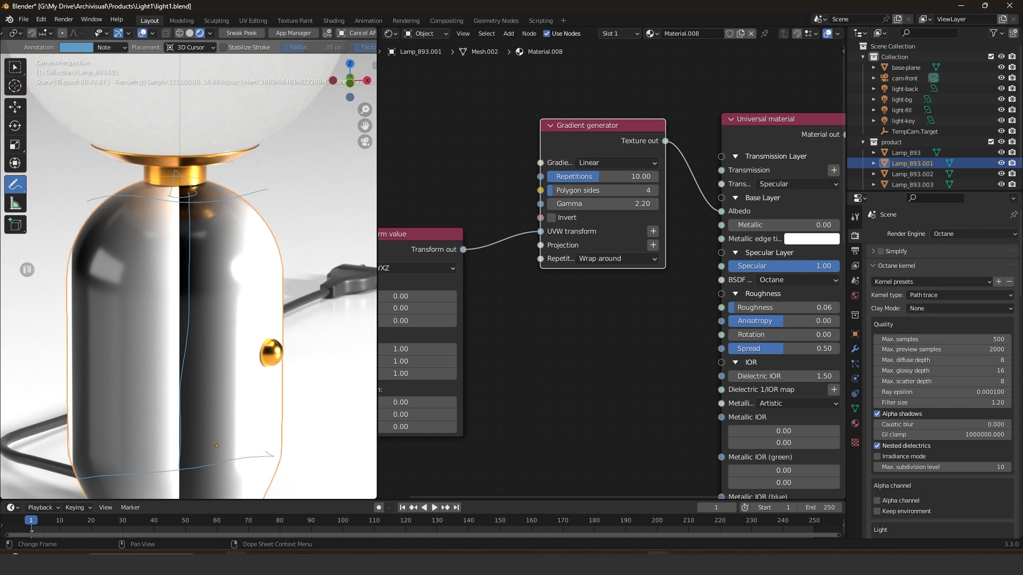
{"action": "key", "text": "ctrl+z"}
{"action": "key", "text": "ctrl+z"}
{"action": "key", "text": "ctrl+z"}
{"action": "key", "text": "ctrl+z"}
{"action": "key", "text": "ctrl+z"}
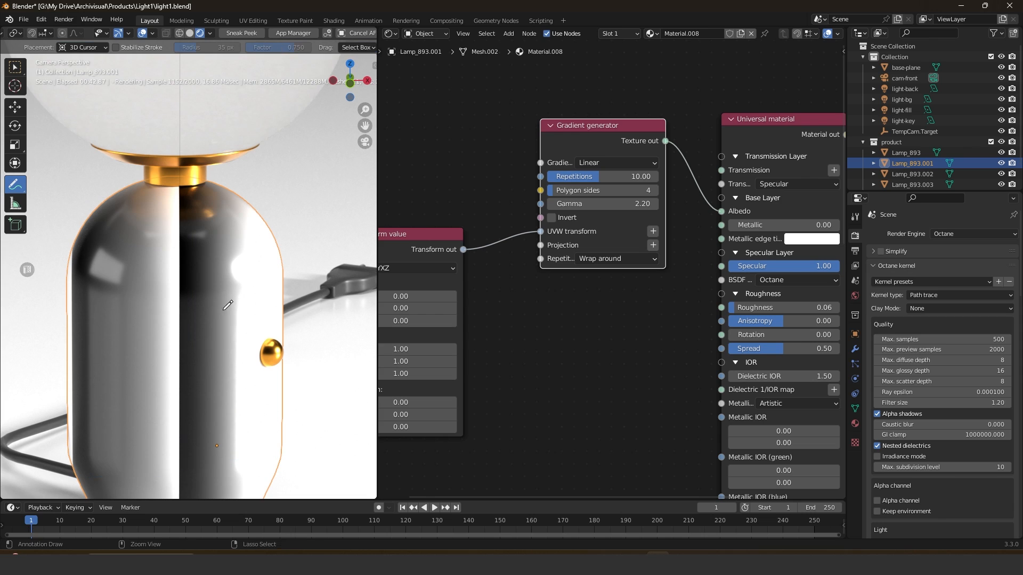
Set the Z rotation of the Transform value node to 90.
{"action": "middle_click_drag", "start_coordinate": [453, 295], "coordinate": [550, 213]}
{"action": "left_click", "coordinate": [498, 240]}
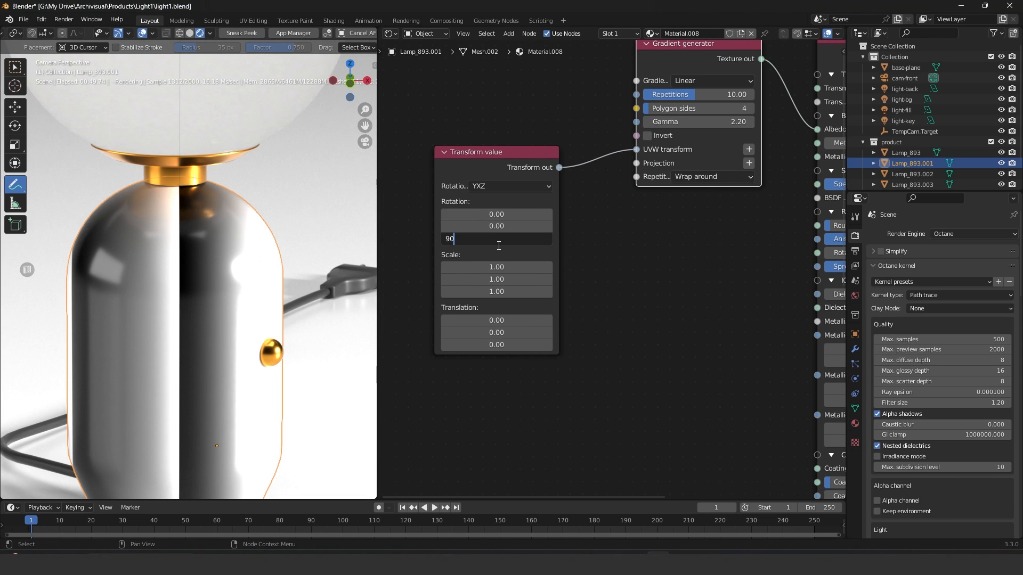
{"action": "key", "text": "Return"}
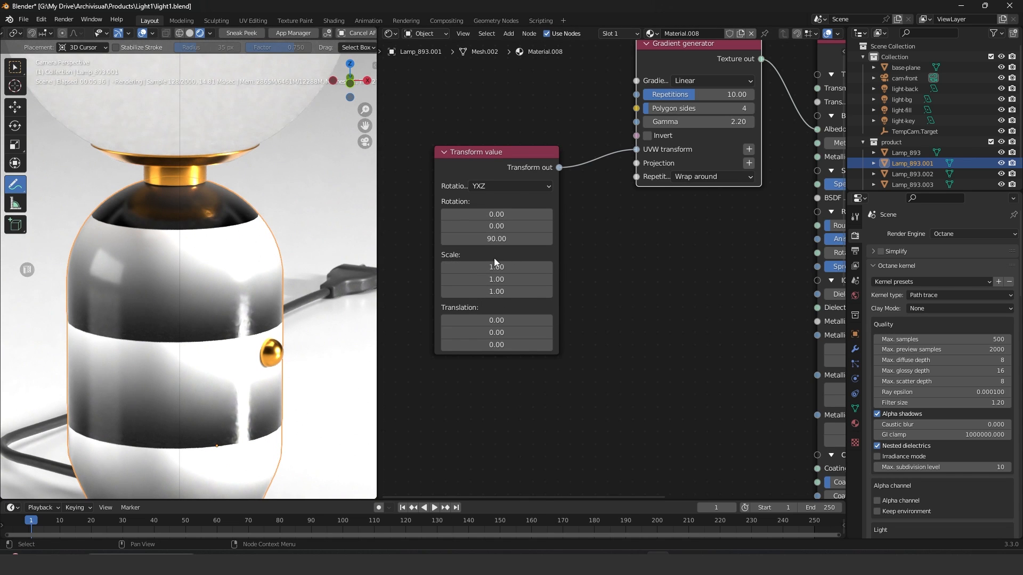
Stretch the gradient over the lamp base by raising the Transform value node's X scale to 6.76.
{"action": "left_click_drag", "start_coordinate": [484, 266], "coordinate": [551, 260]}
{"action": "scroll", "coordinate": [277, 299], "scroll_direction": "down", "scroll_amount": 1}
{"action": "middle_click_drag", "start_coordinate": [277, 298], "coordinate": [286, 254], "text": "shift"}
{"action": "left_click_drag", "start_coordinate": [463, 263], "coordinate": [756, 240]}
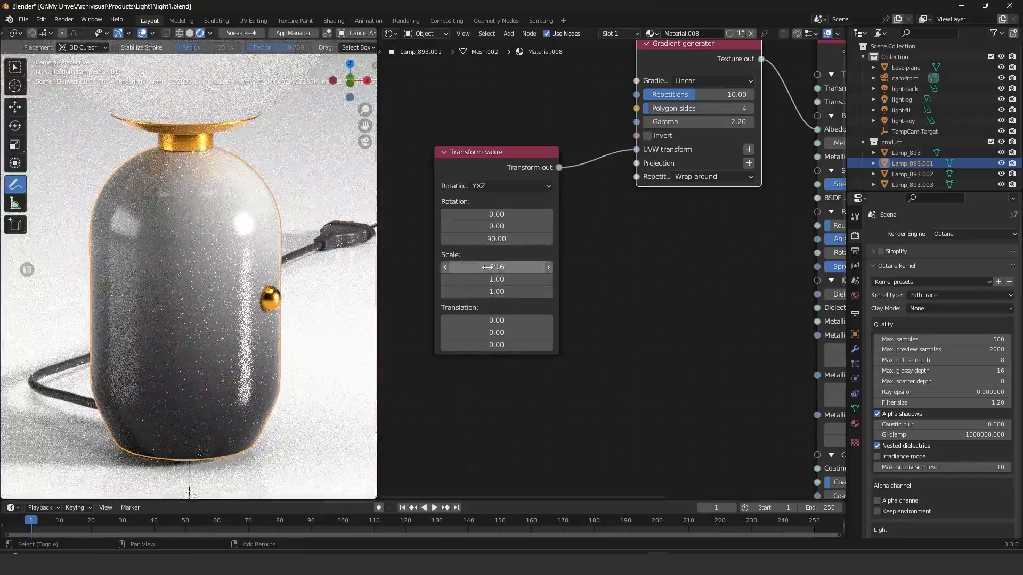
{"action": "left_click_drag", "start_coordinate": [506, 266], "coordinate": [545, 275]}
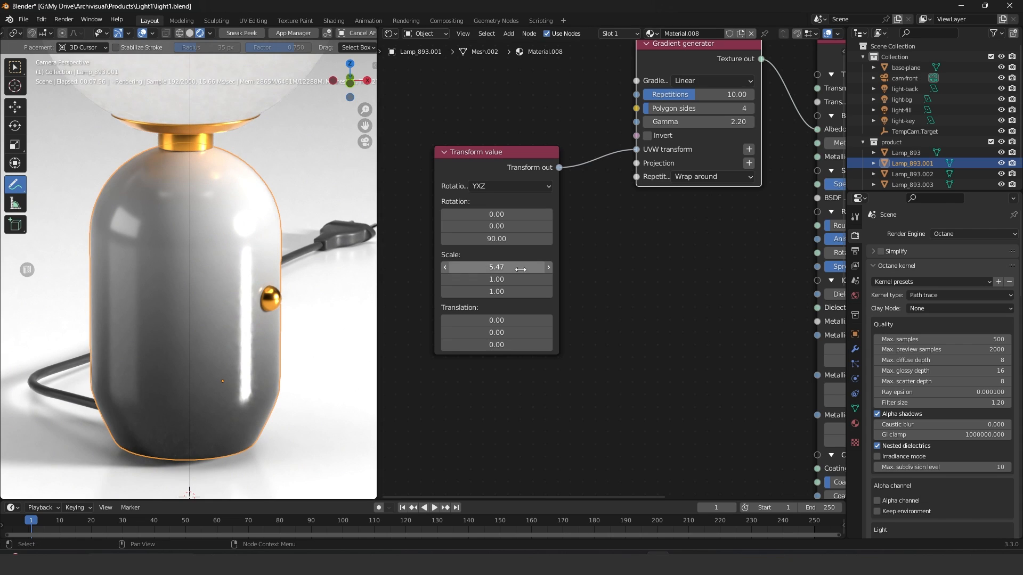
{"action": "mouse_move", "coordinate": [512, 267]}
{"action": "left_mouse_down"}
{"action": "mouse_move", "coordinate": [650, 238]}
{"action": "mouse_move", "coordinate": [720, 242]}
{"action": "mouse_move", "coordinate": [512, 280]}
{"action": "mouse_move", "coordinate": [522, 280]}
{"action": "left_mouse_up"}
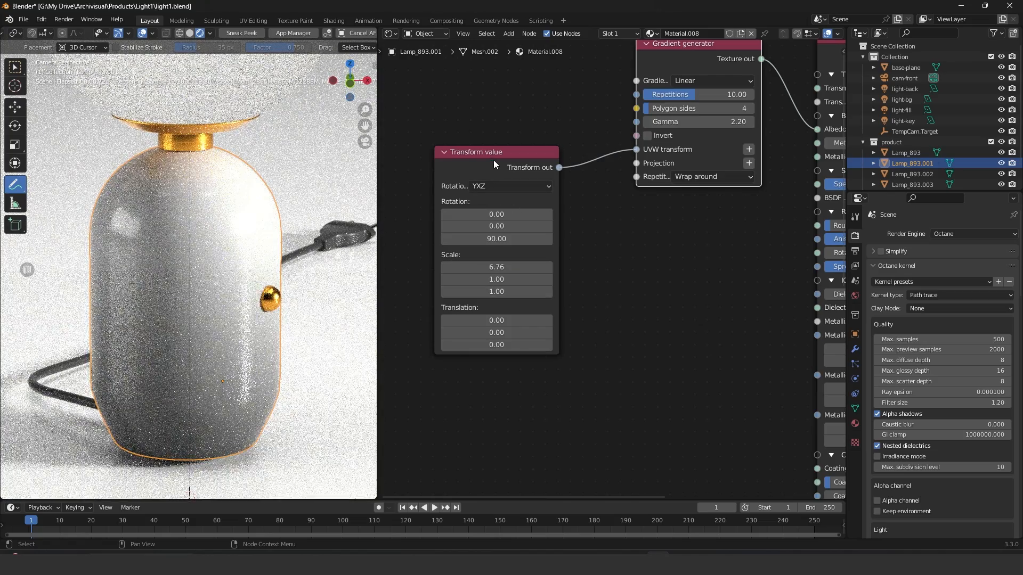
{"action": "mouse_move", "coordinate": [493, 164]}
{"action": "left_mouse_down"}
{"action": "mouse_move", "coordinate": [469, 136]}
{"action": "mouse_move", "coordinate": [497, 160]}
{"action": "mouse_move", "coordinate": [493, 170]}
{"action": "left_mouse_up"}
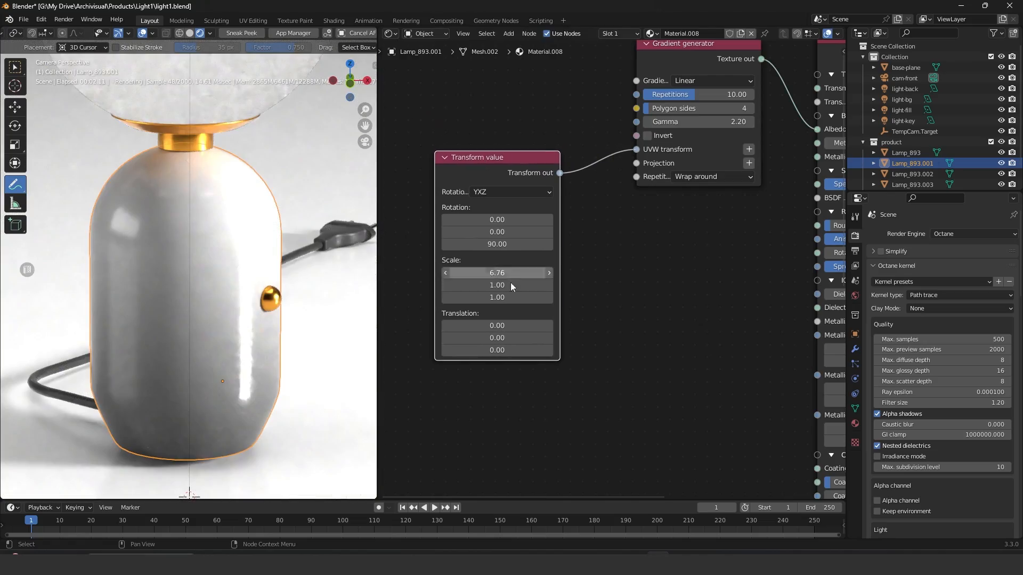
Move the Gradient generator and Transform value nodes away from the Universal material node, up and to the left.
{"action": "scroll", "coordinate": [584, 254], "scroll_direction": "down", "scroll_amount": 3}
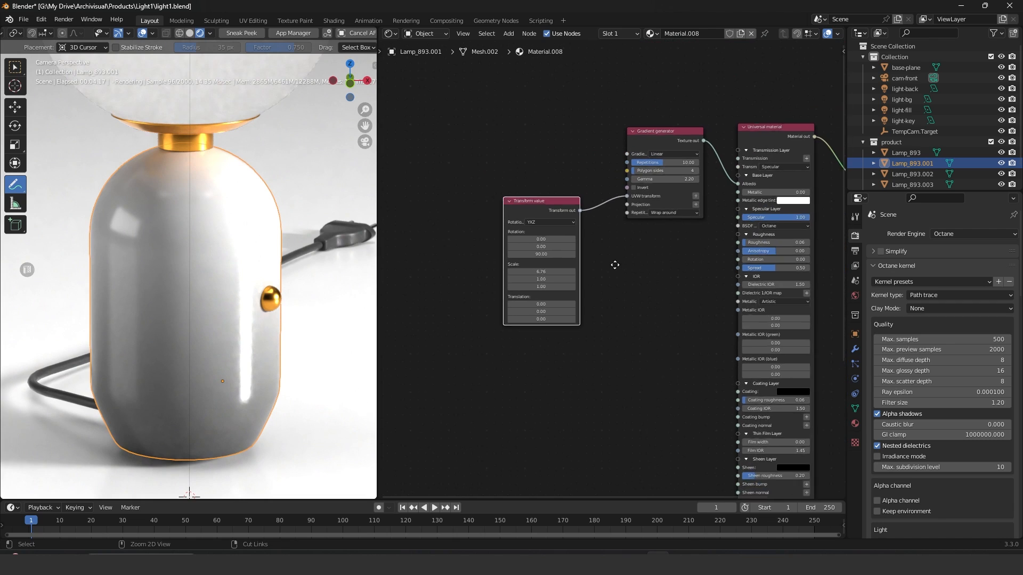
{"action": "left_click_drag", "start_coordinate": [650, 143], "coordinate": [626, 108]}
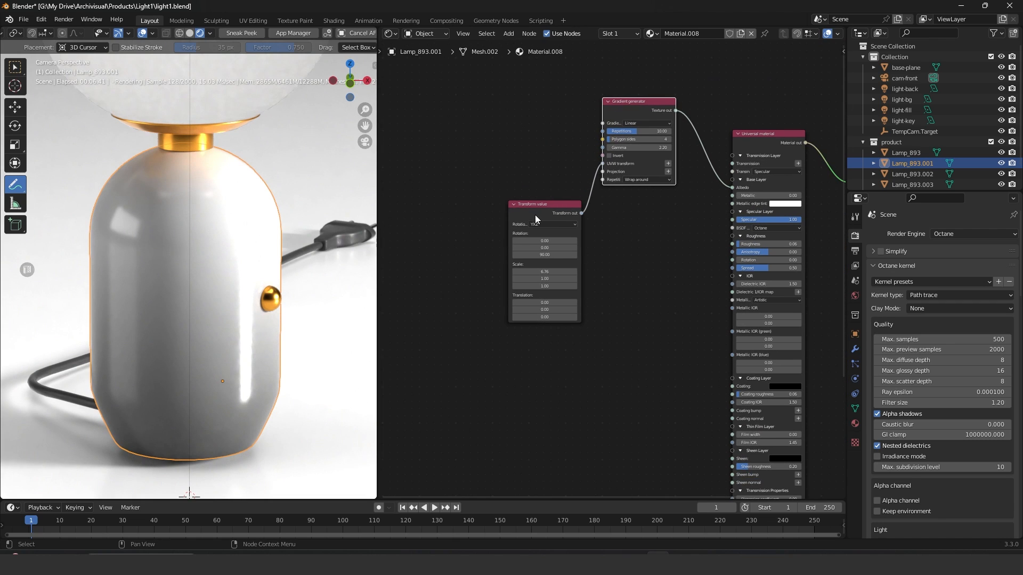
{"action": "left_click_drag", "start_coordinate": [533, 209], "coordinate": [499, 188]}
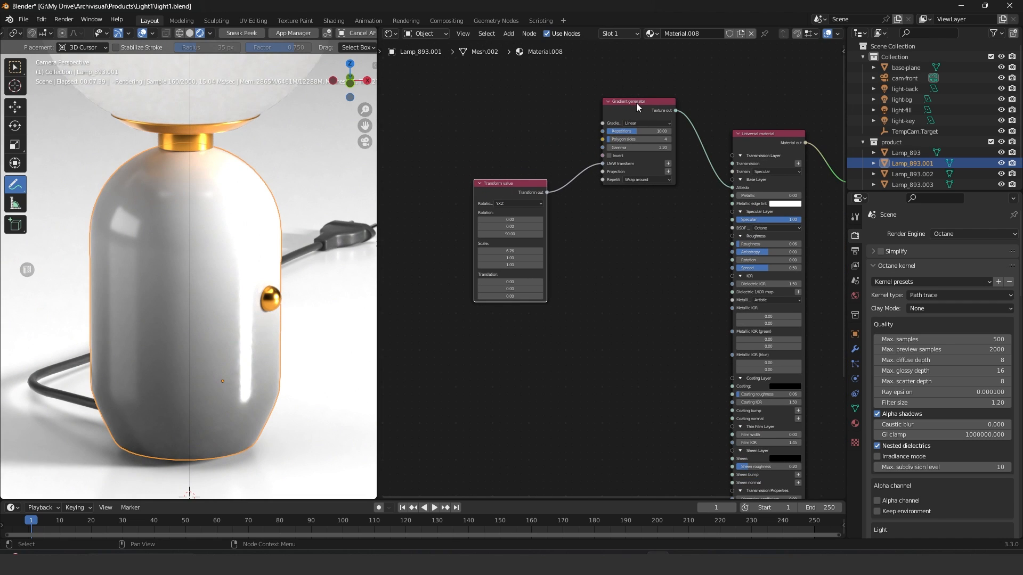
{"action": "left_click_drag", "start_coordinate": [645, 105], "coordinate": [639, 99]}
Raise the Gradient generator's gamma to 2.71 and move the Transform value node closer to level with it.
{"action": "middle_click_drag", "start_coordinate": [629, 189], "coordinate": [626, 237]}
{"action": "scroll", "coordinate": [608, 263], "scroll_direction": "up", "scroll_amount": 7}
{"action": "middle_click_drag", "start_coordinate": [630, 92], "coordinate": [606, 180]}
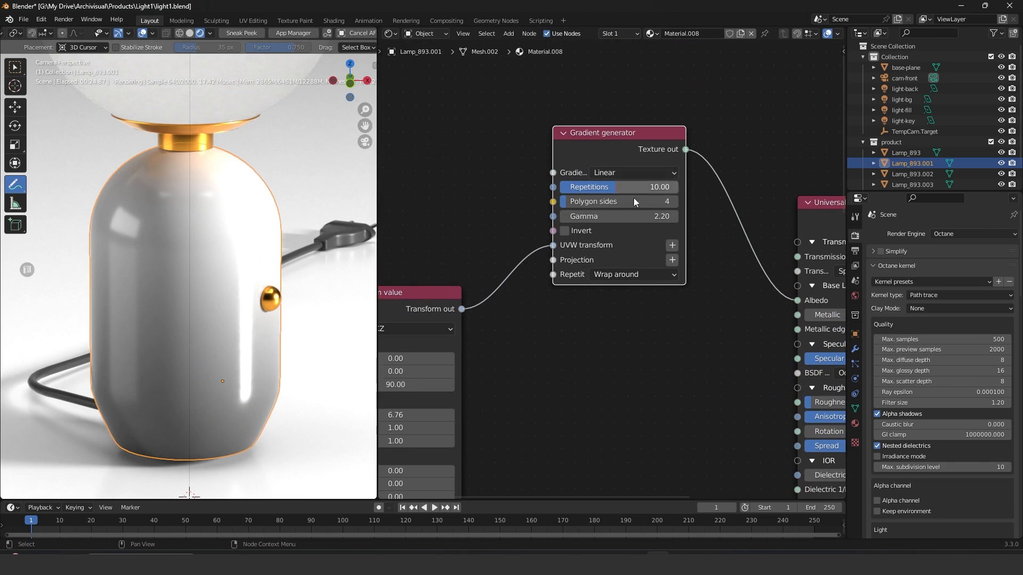
{"action": "left_click_drag", "start_coordinate": [591, 216], "coordinate": [532, 222]}
{"action": "middle_click_drag", "start_coordinate": [511, 267], "coordinate": [584, 223]}
{"action": "left_click_drag", "start_coordinate": [489, 249], "coordinate": [521, 178]}
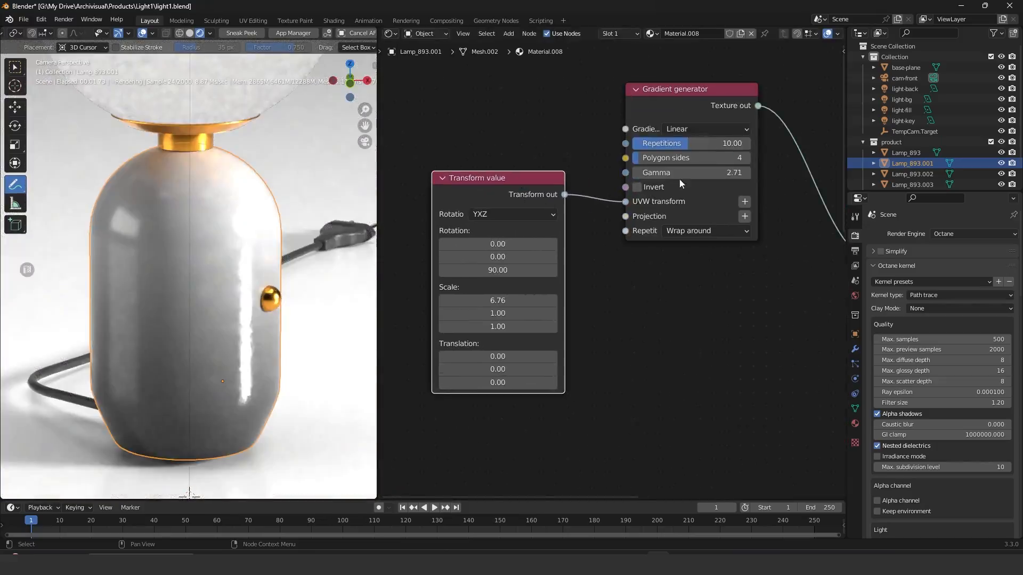
Set the Gradient generator's gamma to 2.5 after trying 3, and lower the Transform value node's X scale to 5.18.
{"action": "left_click", "coordinate": [670, 173]}
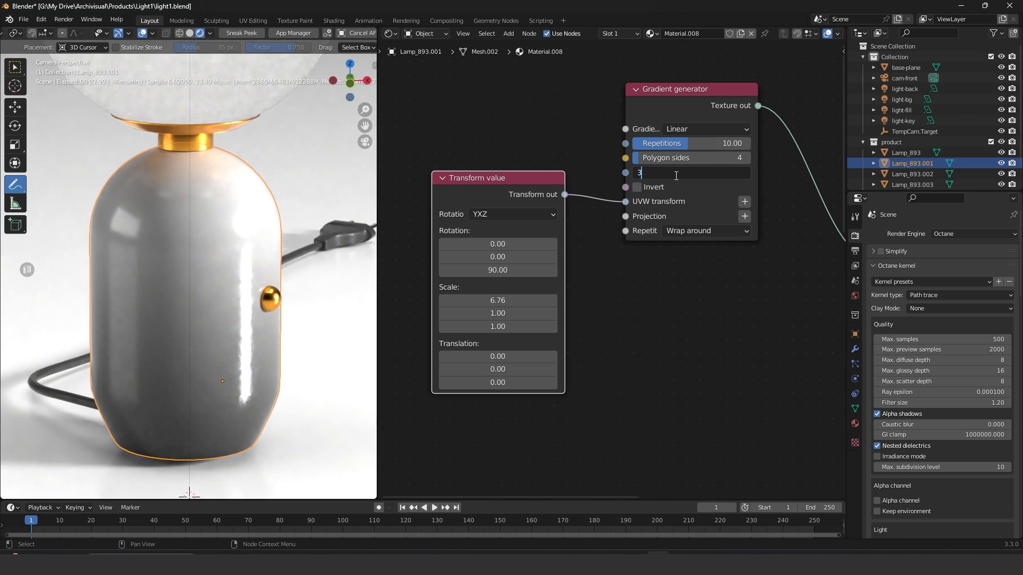
{"action": "type", "text": "3"}
{"action": "key", "text": "Return"}
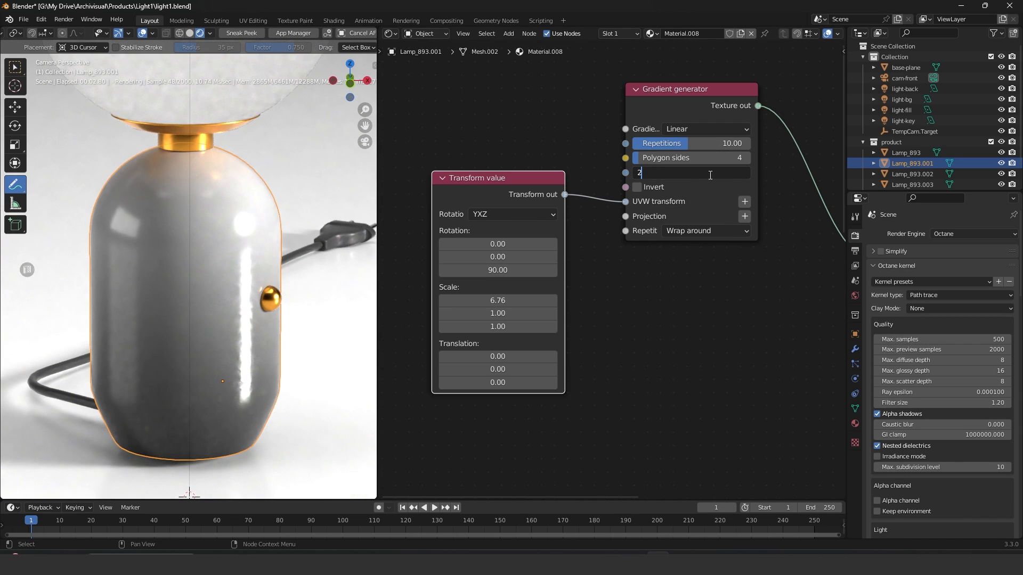
{"action": "left_click", "coordinate": [710, 174]}
{"action": "type", "text": "2.5"}
{"action": "key", "text": "Return"}
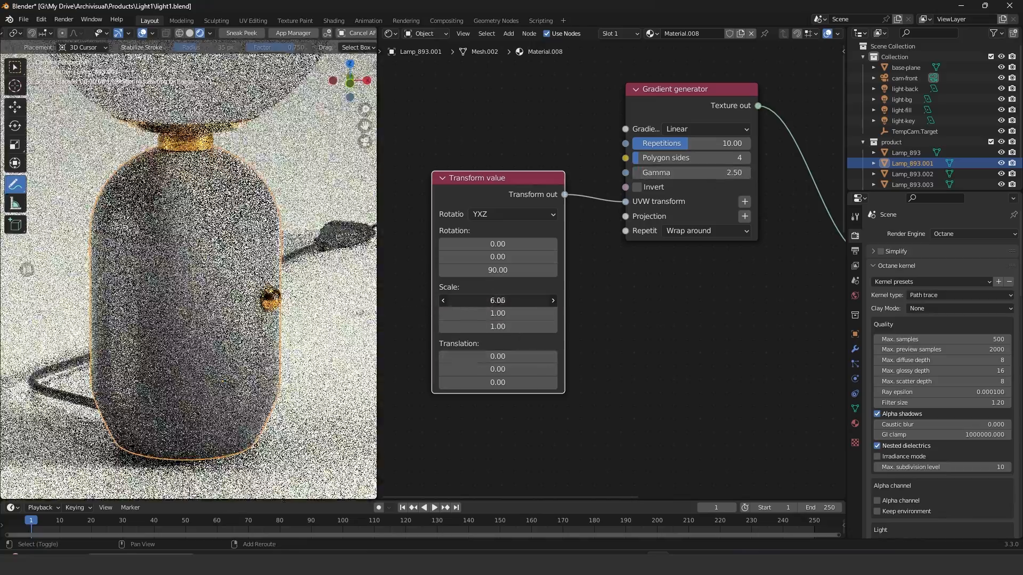
{"action": "left_click_drag", "start_coordinate": [498, 301], "coordinate": [191, 307]}
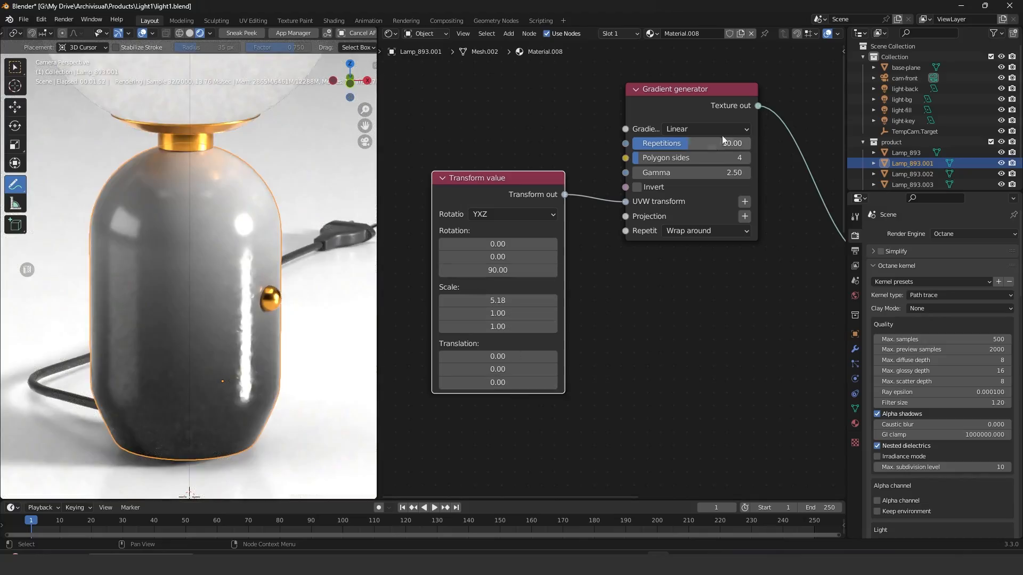
Try raising the Gradient generator's repetitions to 12.11, cancel that change, and enable Invert.
{"action": "mouse_move", "coordinate": [692, 145]}
{"action": "left_mouse_down"}
{"action": "mouse_move", "coordinate": [683, 144]}
{"action": "mouse_move", "coordinate": [749, 139]}
{"action": "mouse_move", "coordinate": [680, 146]}
{"action": "mouse_move", "coordinate": [706, 146]}
{"action": "left_mouse_up"}
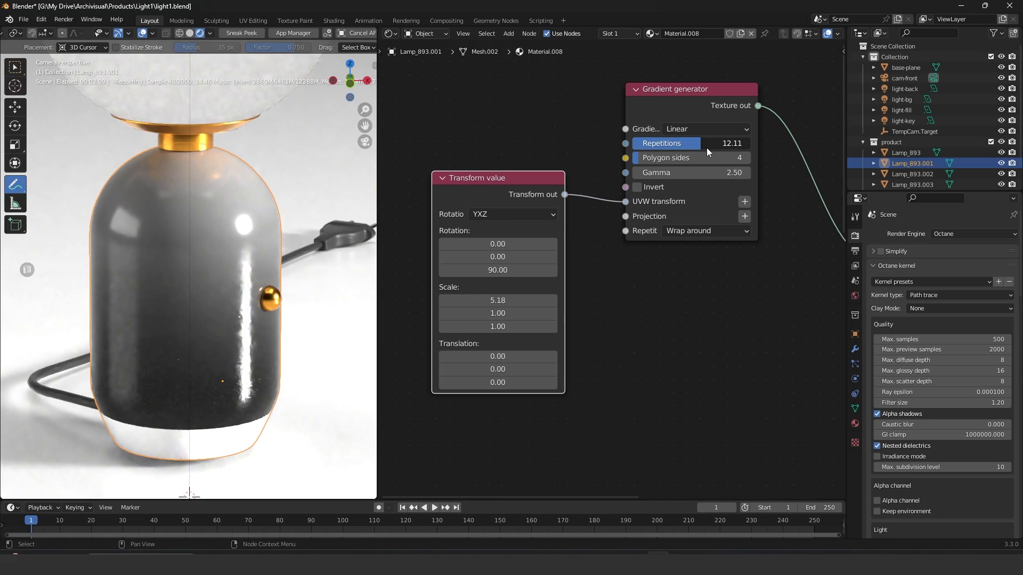
{"action": "right_click", "coordinate": [707, 148]}
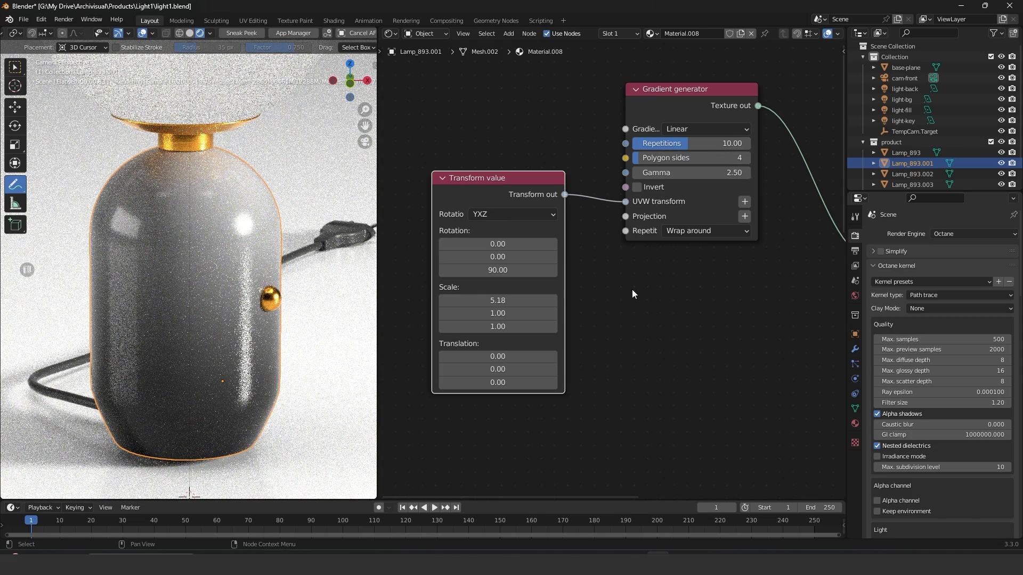
{"action": "left_click", "coordinate": [637, 187]}
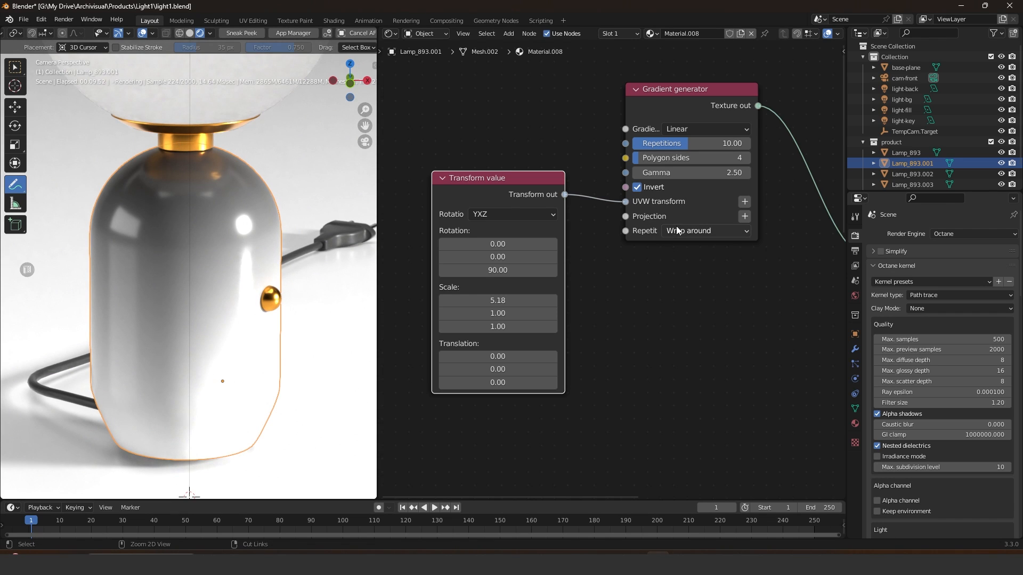
Shift the Transform value and Gradient generator nodes left to open a wide gap before the Universal material.
{"action": "scroll", "coordinate": [676, 228], "scroll_direction": "down", "scroll_amount": 2}
{"action": "left_click_drag", "start_coordinate": [521, 201], "coordinate": [451, 191]}
{"action": "left_click_drag", "start_coordinate": [651, 141], "coordinate": [578, 127]}
{"action": "left_click", "coordinate": [691, 102]}
{"action": "middle_click_drag", "start_coordinate": [666, 152], "coordinate": [605, 189]}
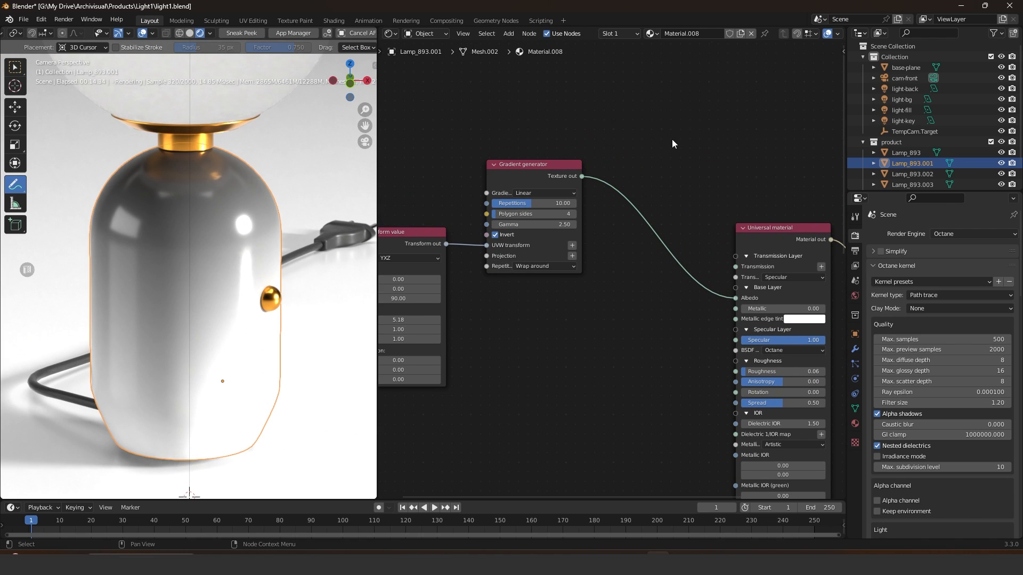
Insert a Mix texture node between the Gradient generator and the material's Albedo, with the gradient driving its Amount.
{"action": "key", "text": "shift+a"}
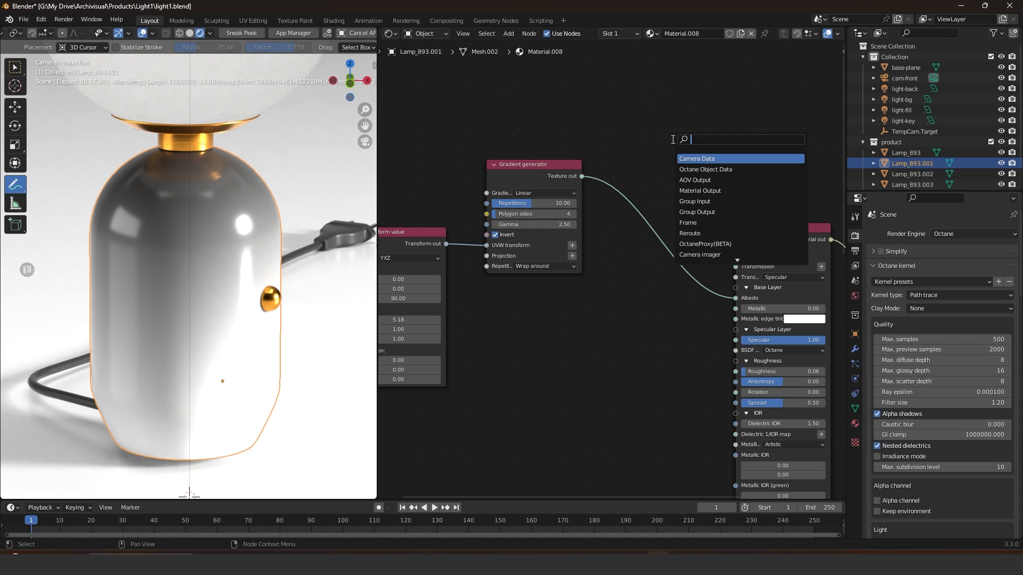
{"action": "type", "text": "m"}
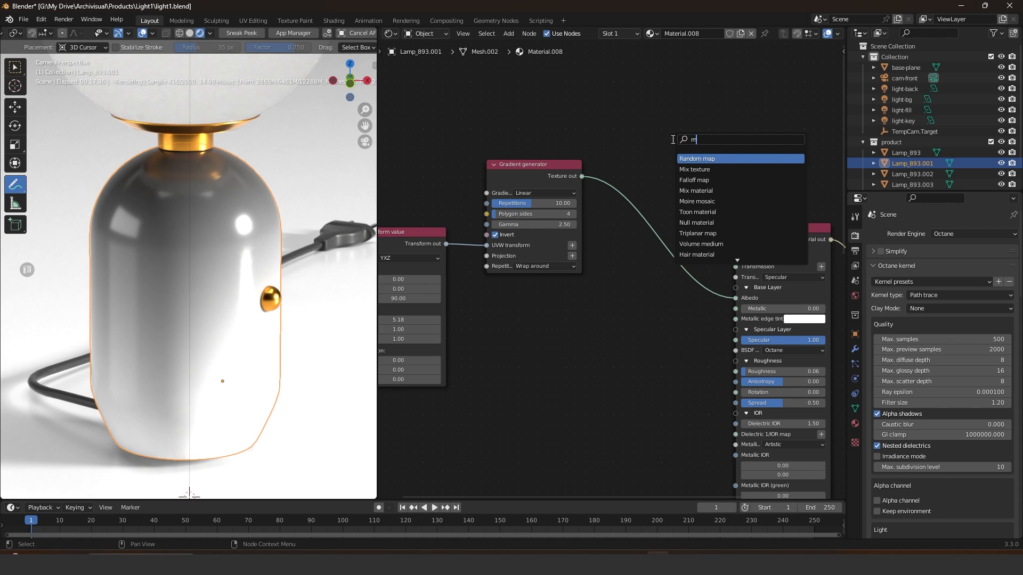
{"action": "type", "text": "ix"}
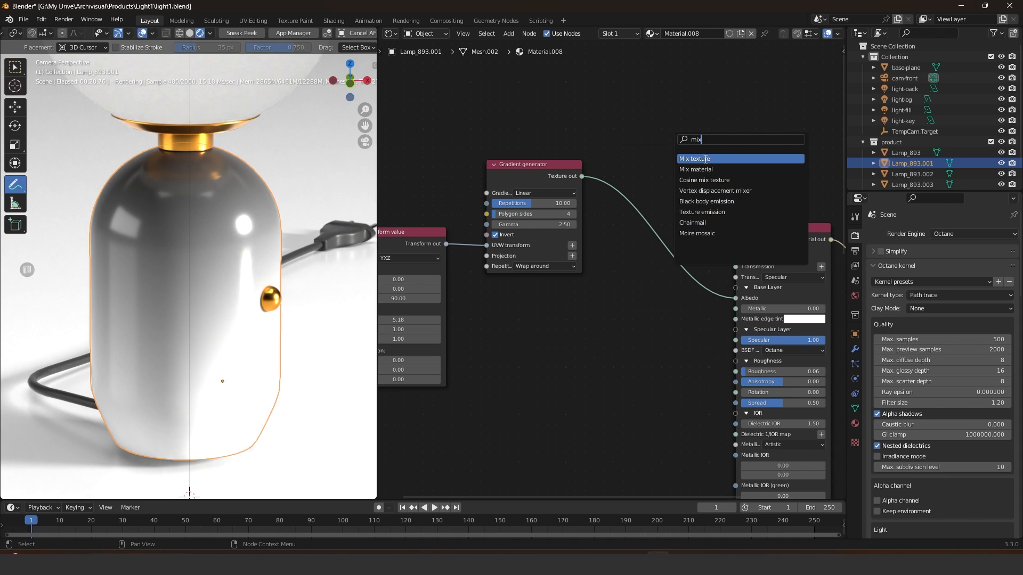
{"action": "left_click", "coordinate": [704, 159]}
{"action": "left_click", "coordinate": [673, 186]}
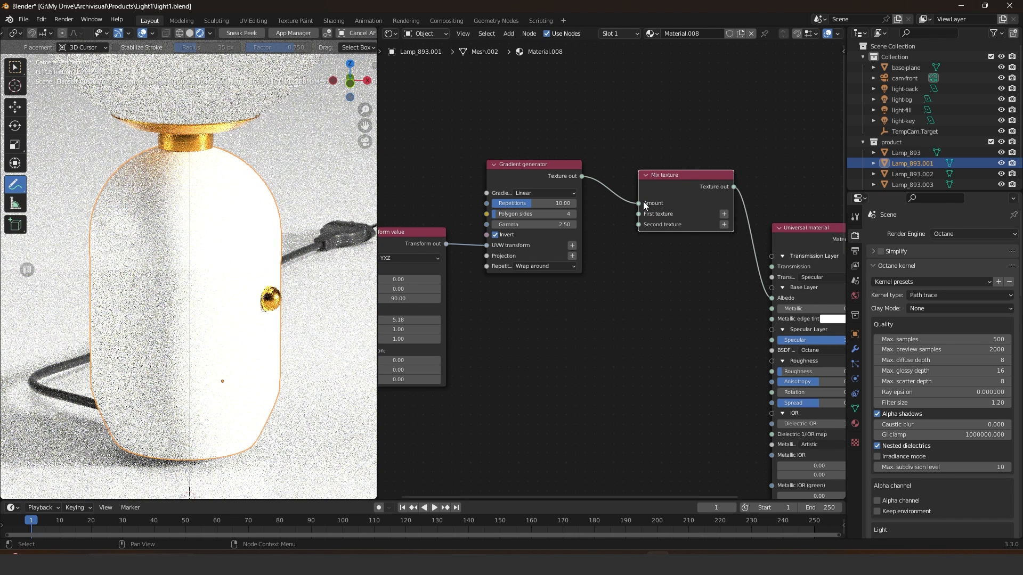
Move the Gradient generator, Mix texture and Transform value nodes upward to free space beneath them.
{"action": "left_click_drag", "start_coordinate": [541, 170], "coordinate": [545, 142]}
{"action": "left_click_drag", "start_coordinate": [668, 176], "coordinate": [671, 162]}
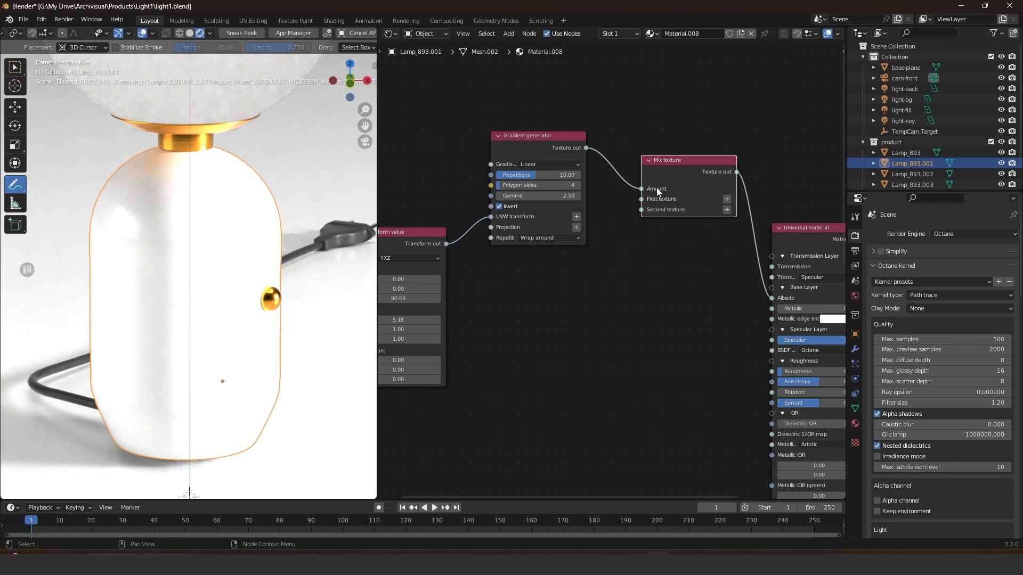
{"action": "left_click_drag", "start_coordinate": [425, 245], "coordinate": [429, 166]}
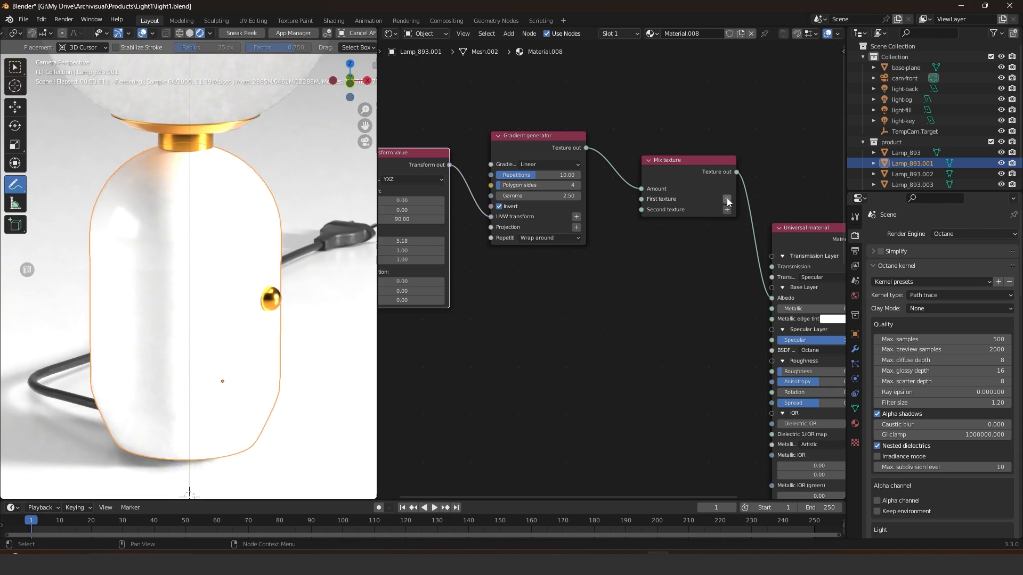
Add an RGB color node to each of the Mix texture's First texture and Second texture inputs.
{"action": "left_click", "coordinate": [726, 200]}
{"action": "mouse_move", "coordinate": [725, 215]}
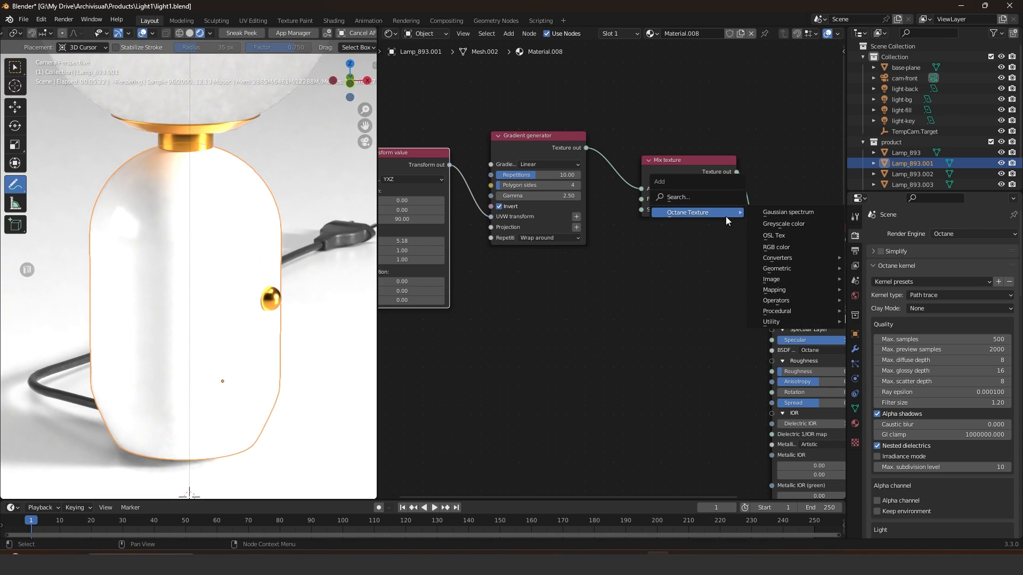
{"action": "left_click", "coordinate": [796, 247]}
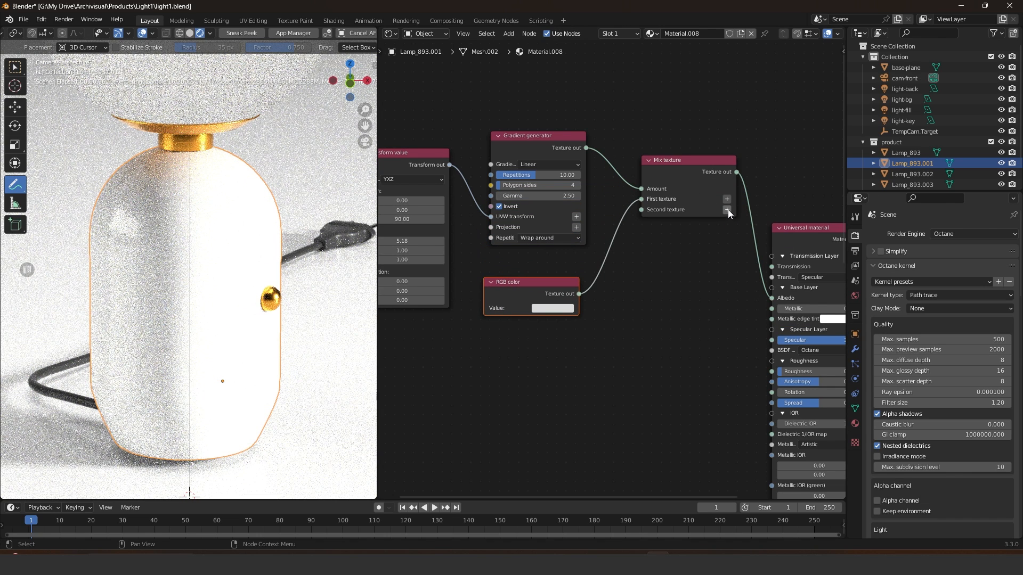
{"action": "left_click", "coordinate": [726, 209]}
{"action": "mouse_move", "coordinate": [728, 208]}
{"action": "left_click", "coordinate": [778, 242]}
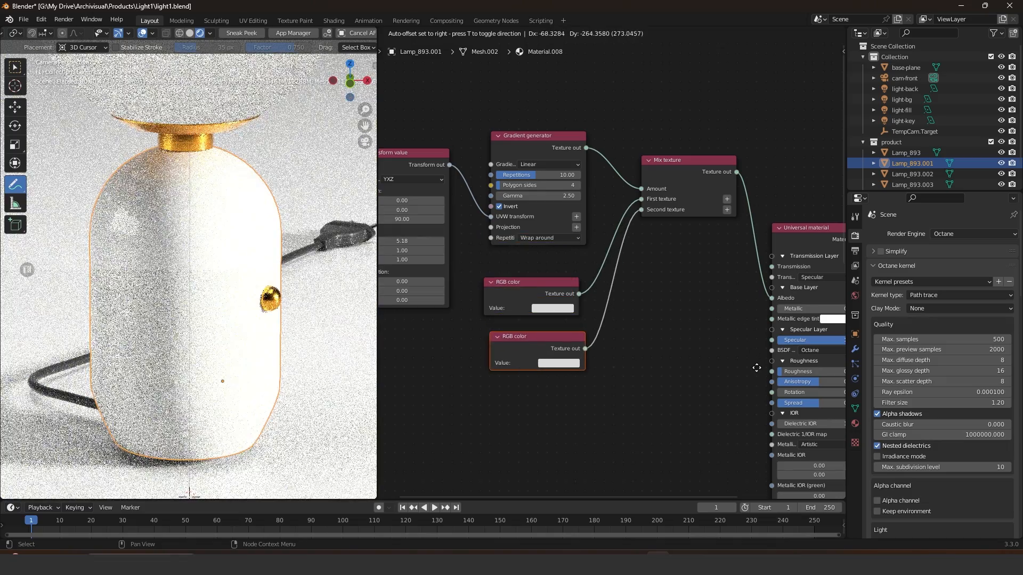
Set the RGB color feeding the Mix texture's First texture to a bright green.
{"action": "scroll", "coordinate": [504, 416], "scroll_direction": "up", "scroll_amount": 2}
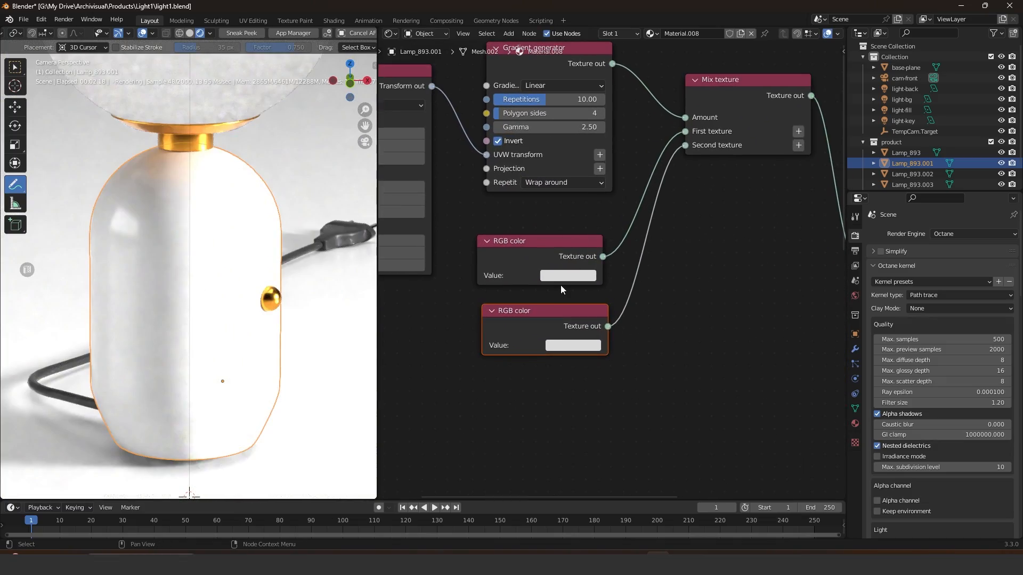
{"action": "left_click", "coordinate": [562, 271]}
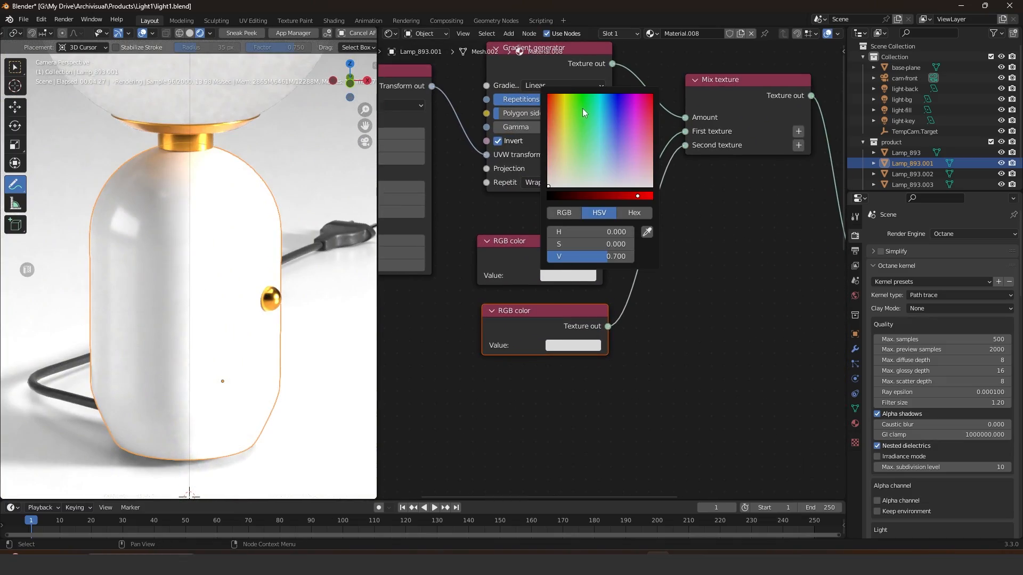
{"action": "left_click", "coordinate": [582, 110]}
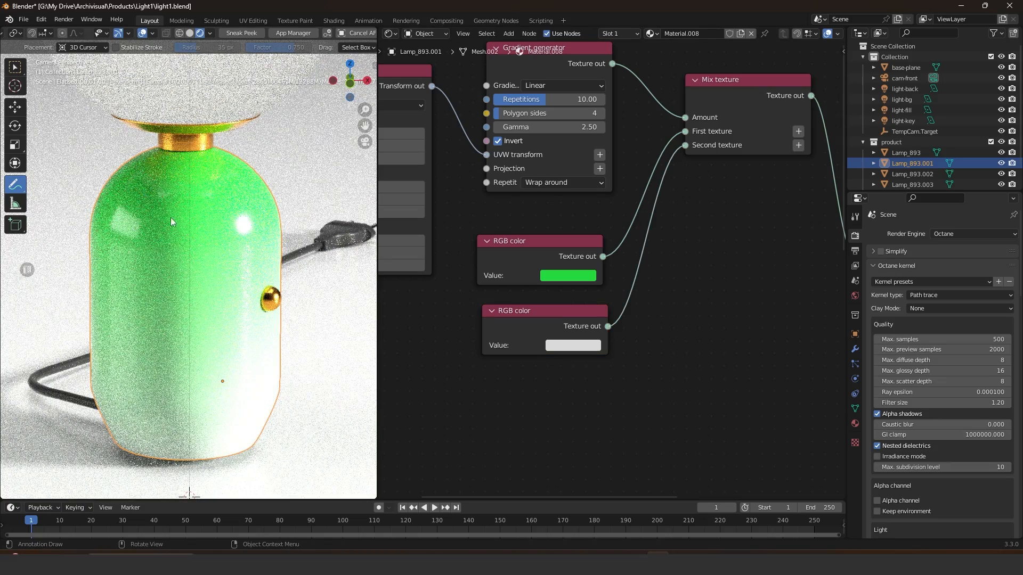
Set the RGB color feeding the Second texture to a golden yellow and raise its saturation.
{"action": "left_click", "coordinate": [573, 347]}
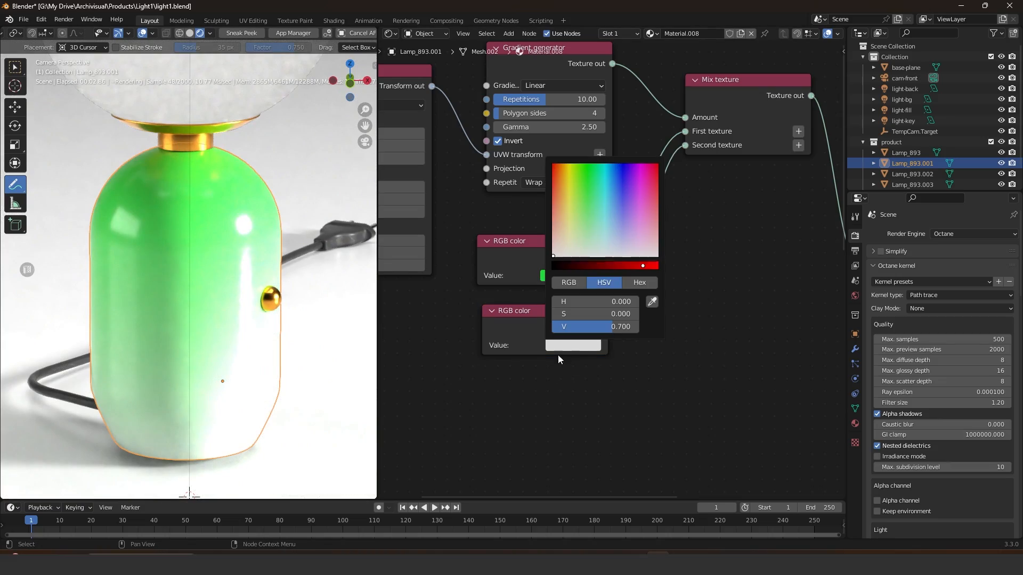
{"action": "left_click", "coordinate": [564, 217]}
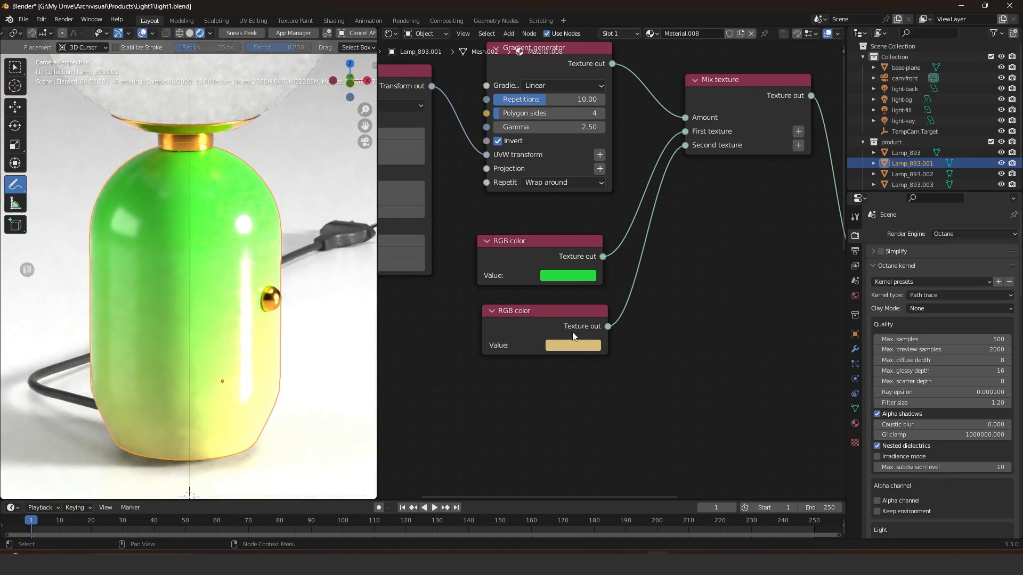
{"action": "left_click", "coordinate": [570, 346]}
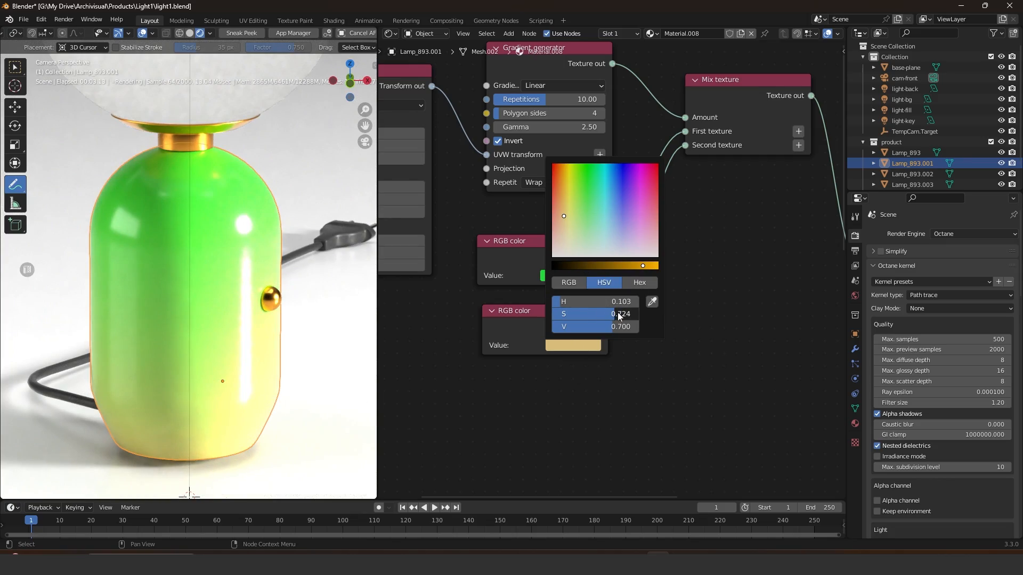
{"action": "left_click_drag", "start_coordinate": [633, 312], "coordinate": [665, 310]}
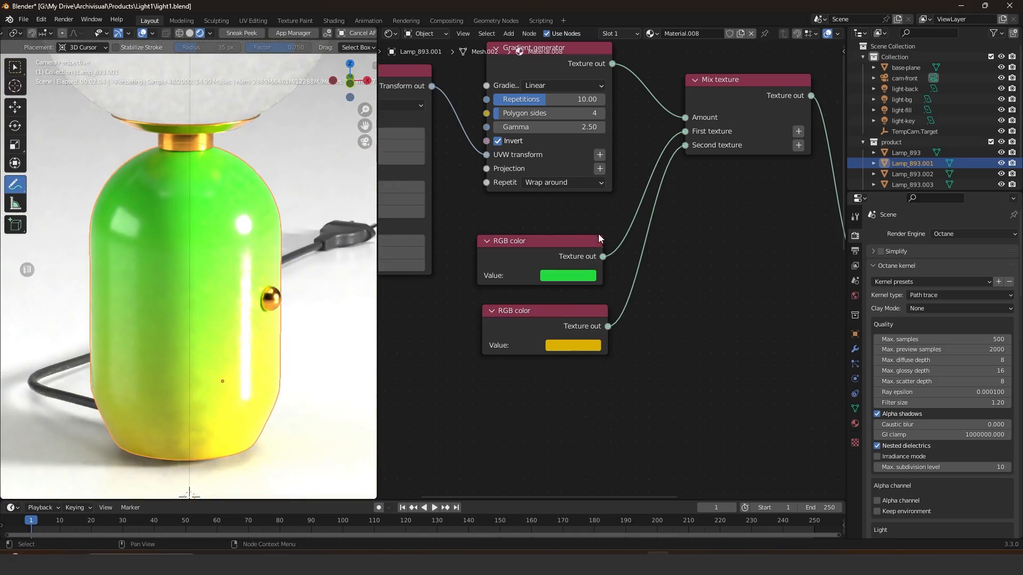
Turn off the Gradient generator's Invert option to compare the color blend, and turn it back on.
{"action": "middle_click_drag", "start_coordinate": [598, 235], "coordinate": [606, 282], "text": "ctrl"}
{"action": "middle_click_drag", "start_coordinate": [596, 219], "coordinate": [570, 153], "text": "ctrl"}
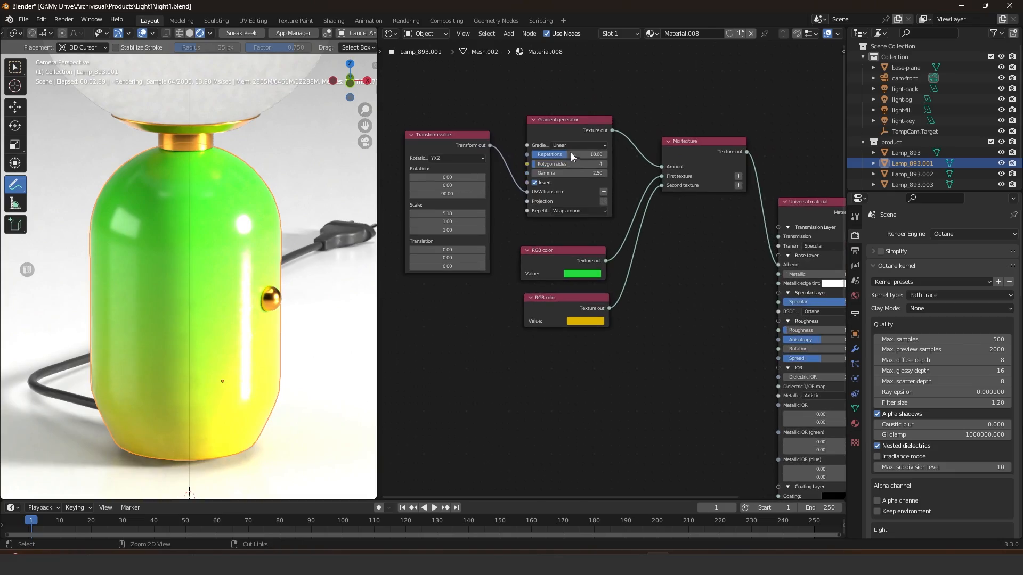
{"action": "left_click", "coordinate": [539, 183]}
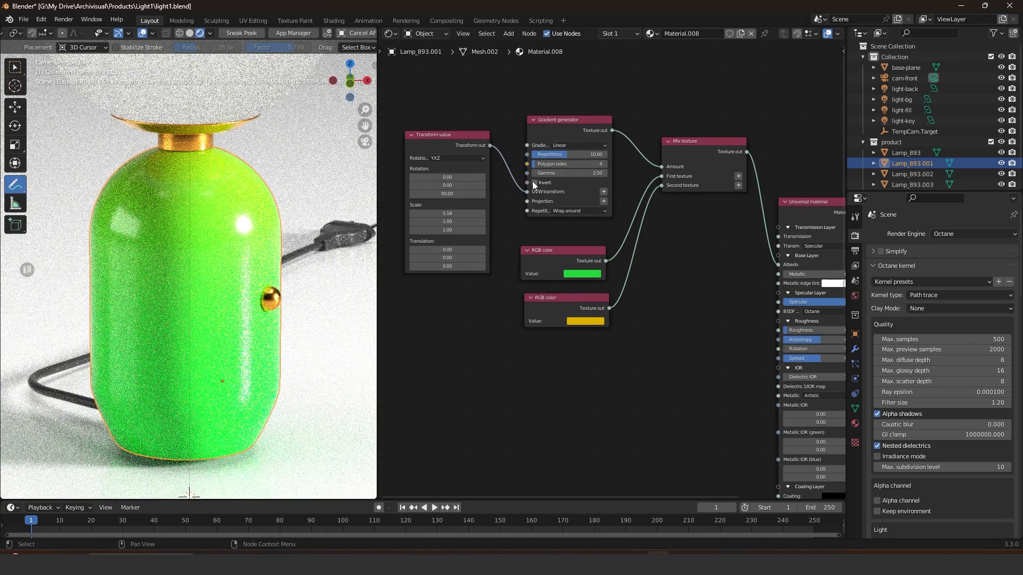
{"action": "left_click", "coordinate": [534, 183]}
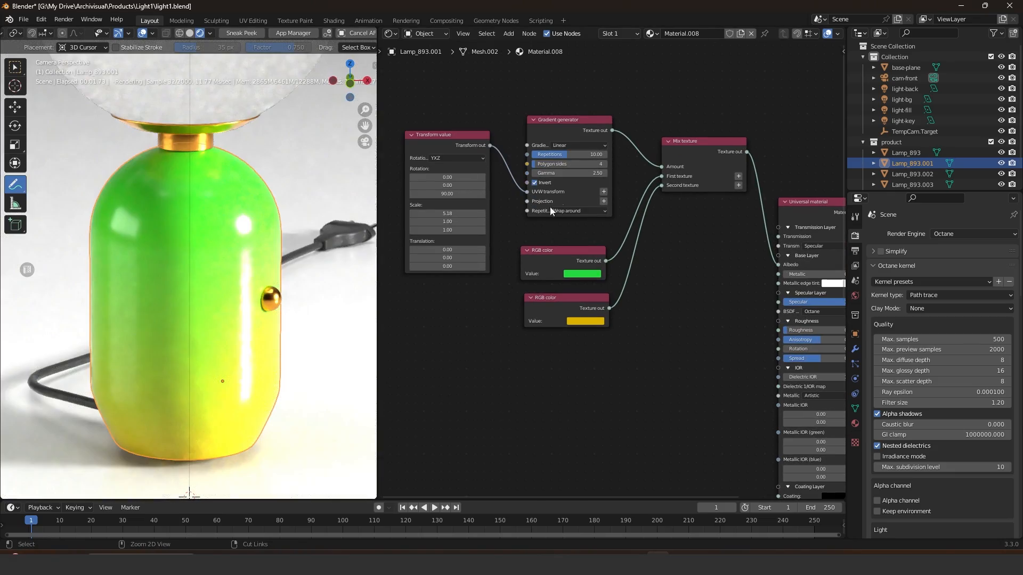
Adjust the blend by setting the Transform value node's X scale to 5.07 after trying 5.73.
{"action": "mouse_move", "coordinate": [550, 207]}
{"action": "middle_mouse_down", "text": "ctrl"}
{"action": "mouse_move", "coordinate": [550, 196]}
{"action": "mouse_move", "coordinate": [573, 200]}
{"action": "mouse_move", "coordinate": [542, 199]}
{"action": "middle_mouse_up", "text": "ctrl"}
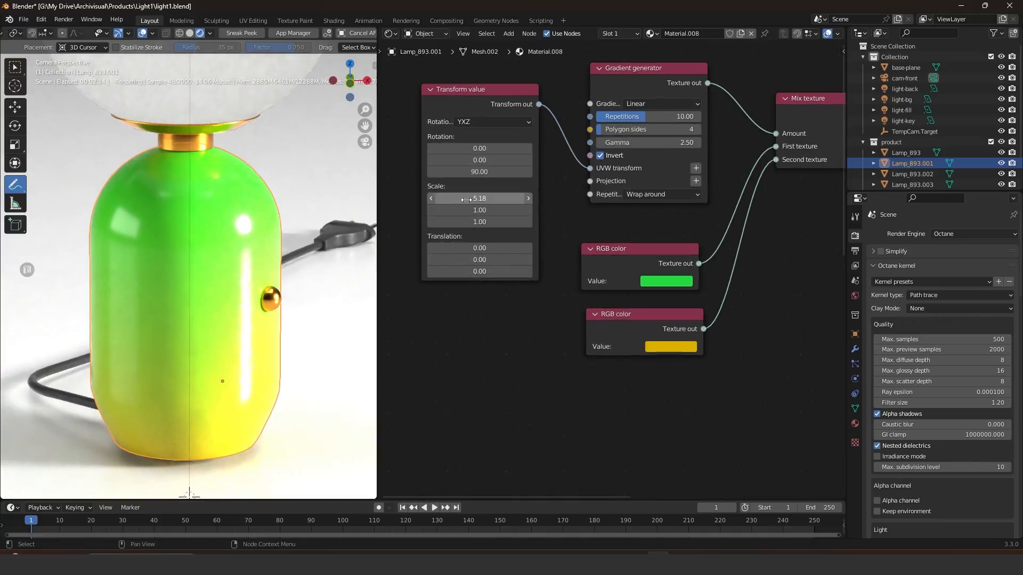
{"action": "left_click_drag", "start_coordinate": [497, 199], "coordinate": [436, 193]}
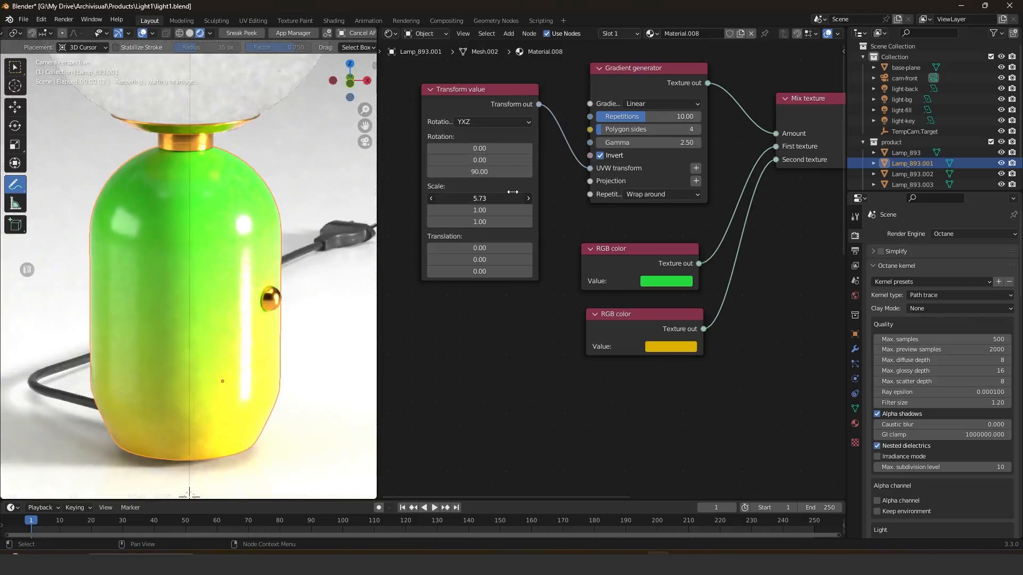
{"action": "left_click_drag", "start_coordinate": [513, 192], "coordinate": [497, 199]}
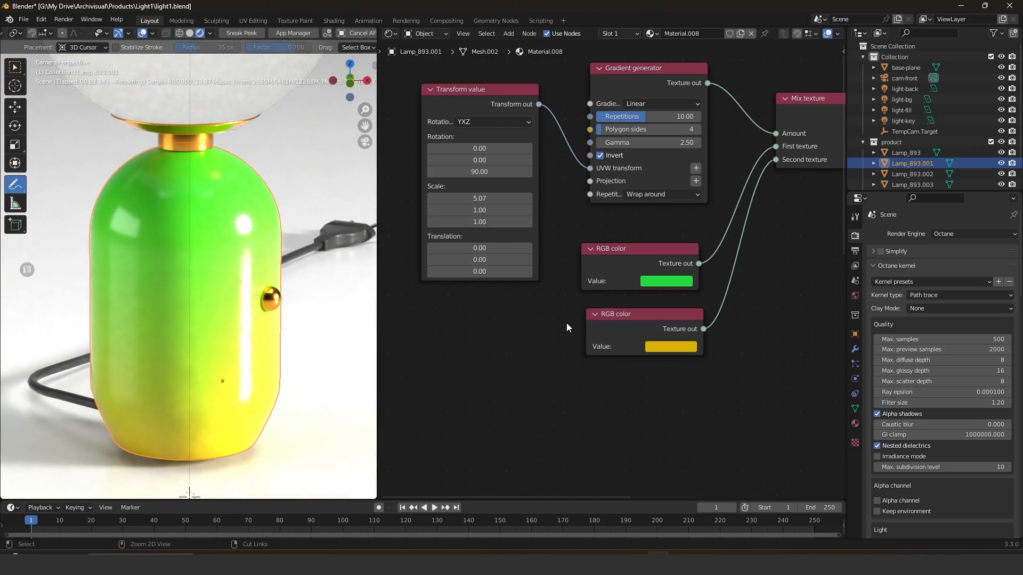
Move the Universal material and Material Output nodes away from the Mix texture node to make room between them.
{"action": "middle_click_drag", "start_coordinate": [567, 323], "coordinate": [538, 480], "text": "ctrl"}
{"action": "middle_click_drag", "start_coordinate": [619, 317], "coordinate": [532, 301]}
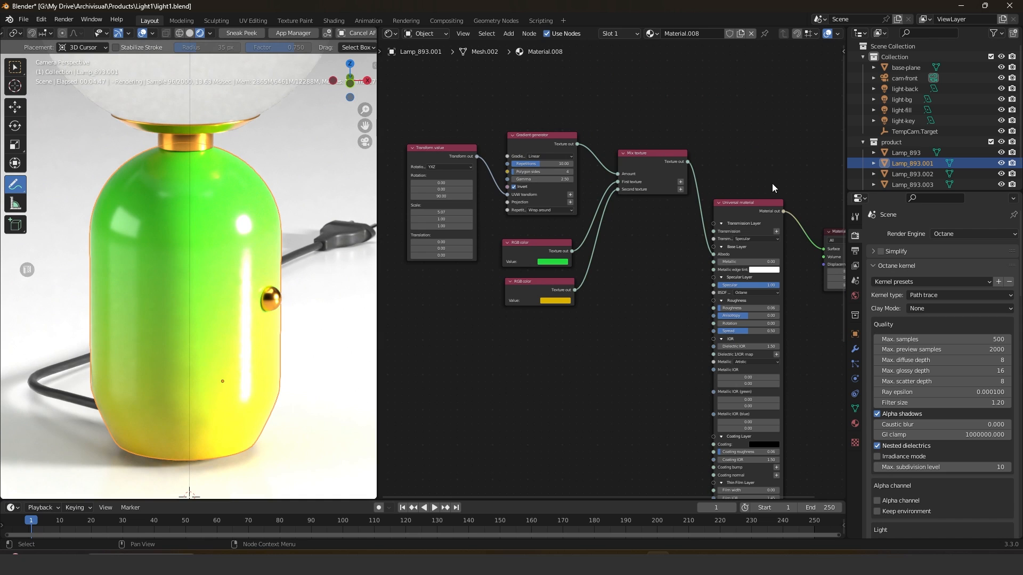
{"action": "middle_click_drag", "start_coordinate": [701, 184], "coordinate": [608, 178]}
{"action": "middle_click_drag", "start_coordinate": [686, 198], "coordinate": [665, 137], "text": "ctrl"}
{"action": "left_click_drag", "start_coordinate": [647, 125], "coordinate": [826, 290]}
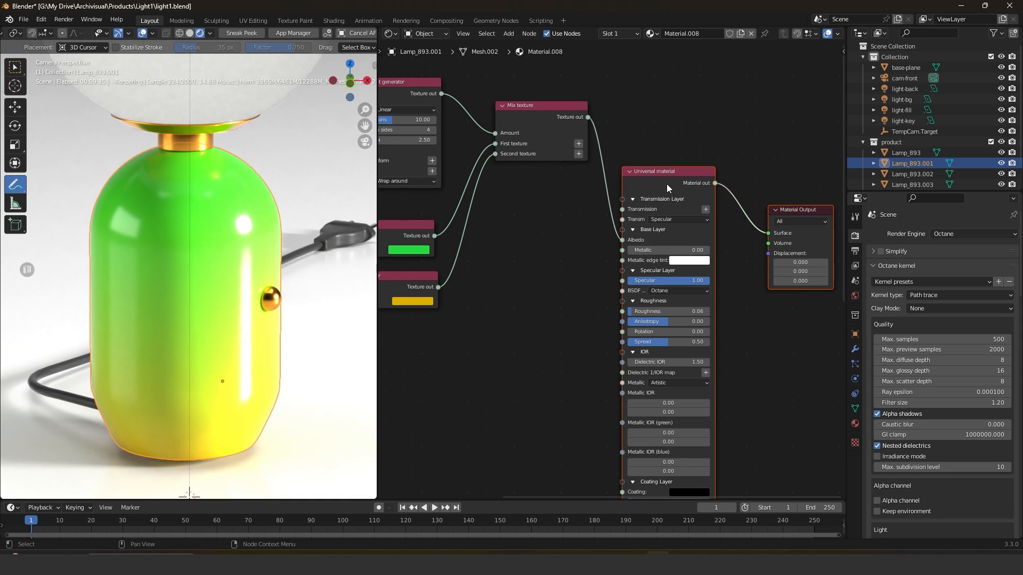
{"action": "left_click_drag", "start_coordinate": [666, 184], "coordinate": [795, 168]}
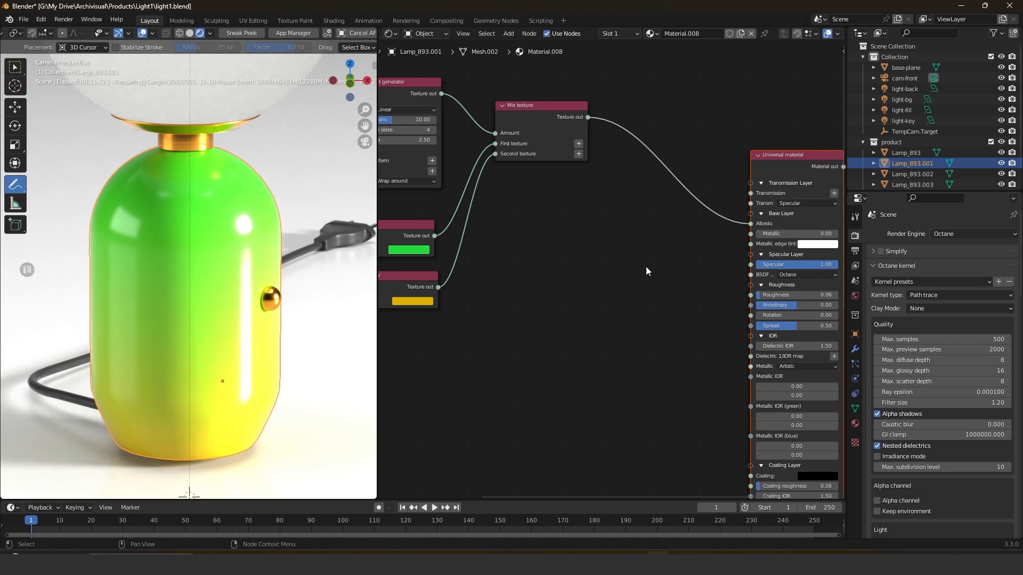
Add a Color correction node on the link between the Mix texture and the Universal material's Albedo.
{"action": "left_click", "coordinate": [646, 266]}
{"action": "key", "text": "shift+a"}
{"action": "type", "text": "s"}
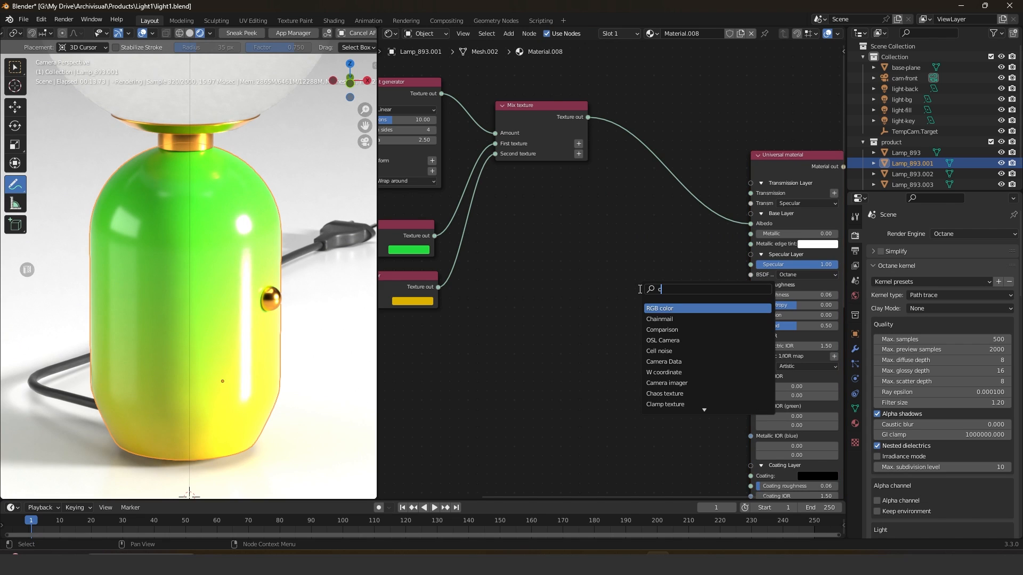
{"action": "type", "text": "ik"}
{"action": "key", "text": "BackSpace"}
{"action": "key", "text": "BackSpace"}
{"action": "type", "text": "lo"}
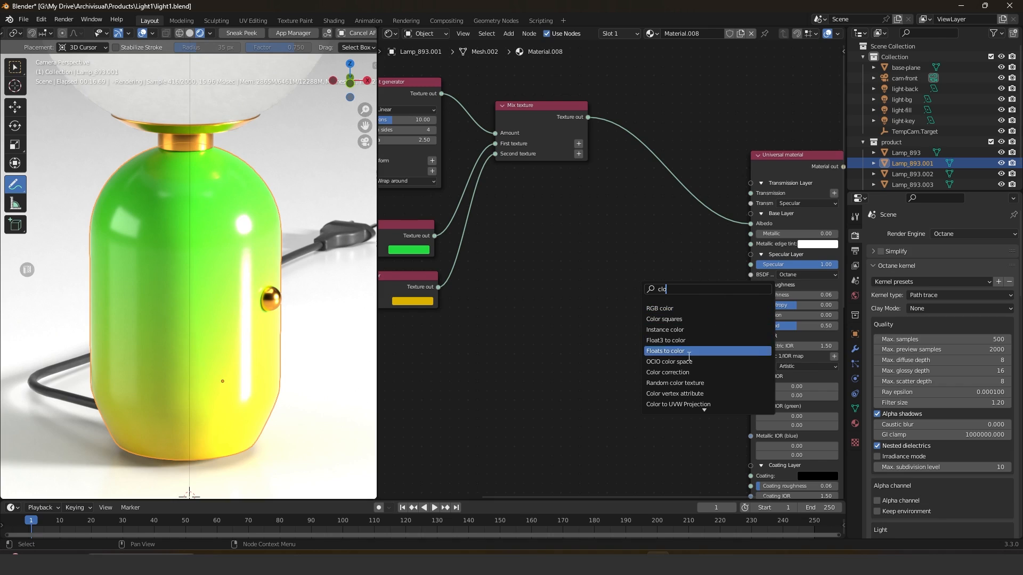
{"action": "left_click", "coordinate": [668, 371]}
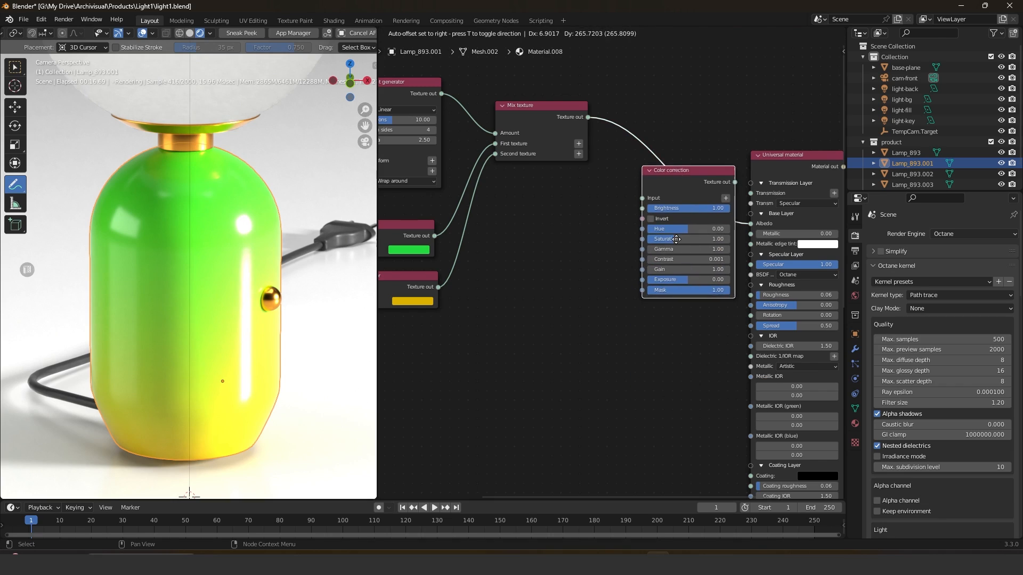
{"action": "left_click", "coordinate": [673, 253]}
Try raising the Color correction node's Contrast to 16.201, and undo the change.
{"action": "scroll", "coordinate": [672, 253], "scroll_direction": "up", "scroll_amount": 2}
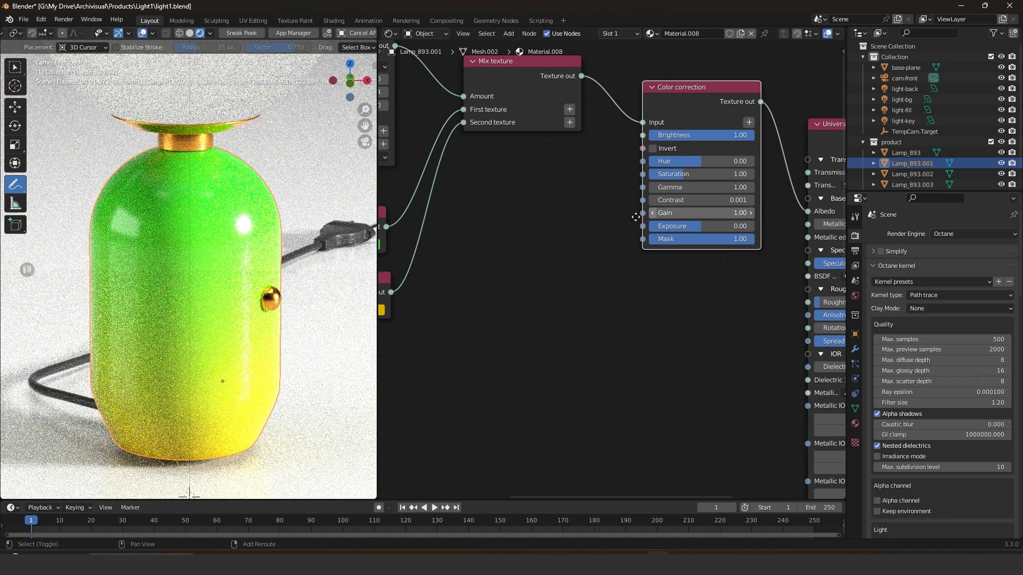
{"action": "middle_click_drag", "start_coordinate": [635, 216], "coordinate": [630, 198]}
{"action": "left_click_drag", "start_coordinate": [632, 208], "coordinate": [626, 250]}
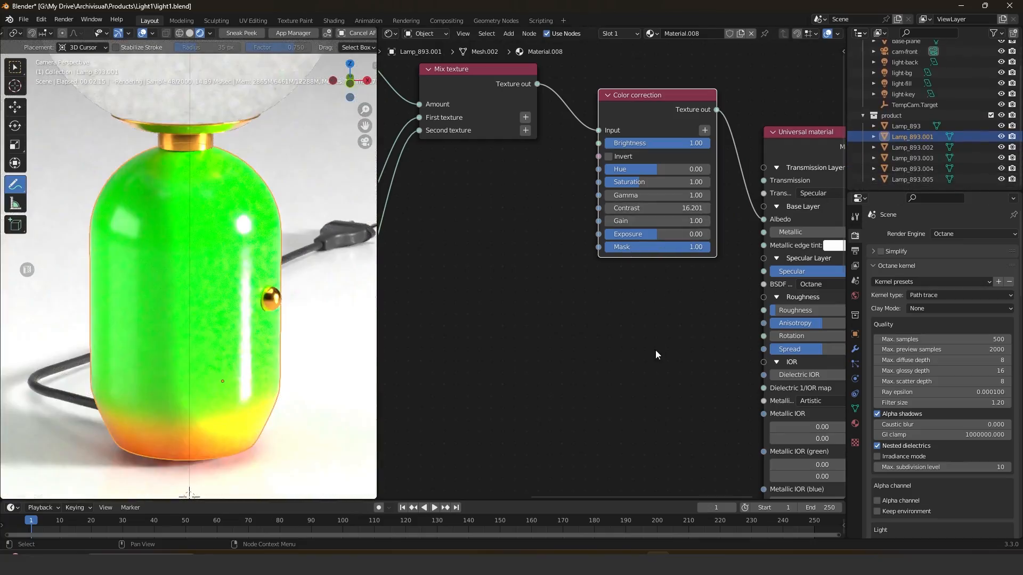
{"action": "middle_click_drag", "start_coordinate": [649, 280], "coordinate": [629, 298]}
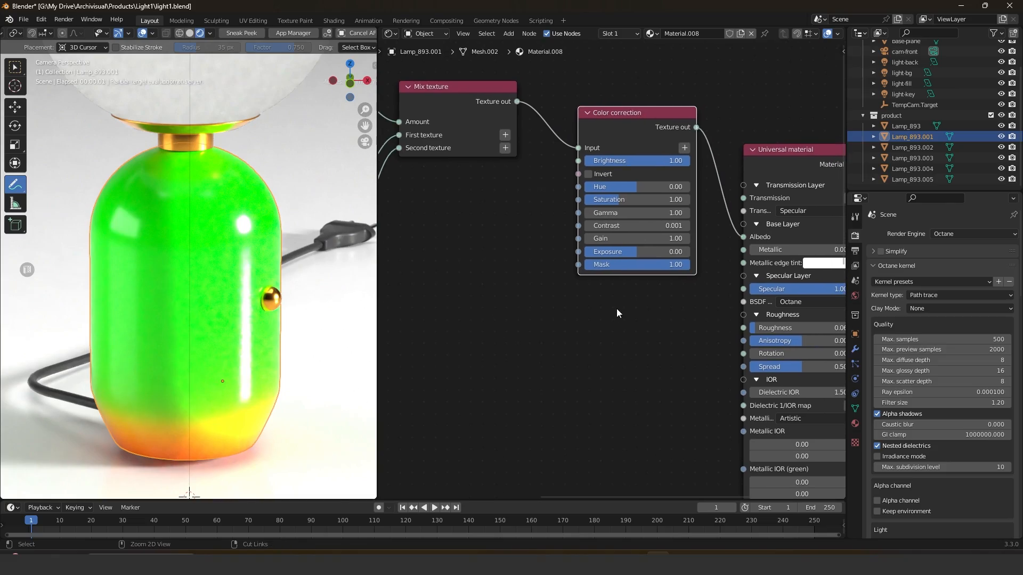
{"action": "key", "text": "ctrl+z"}
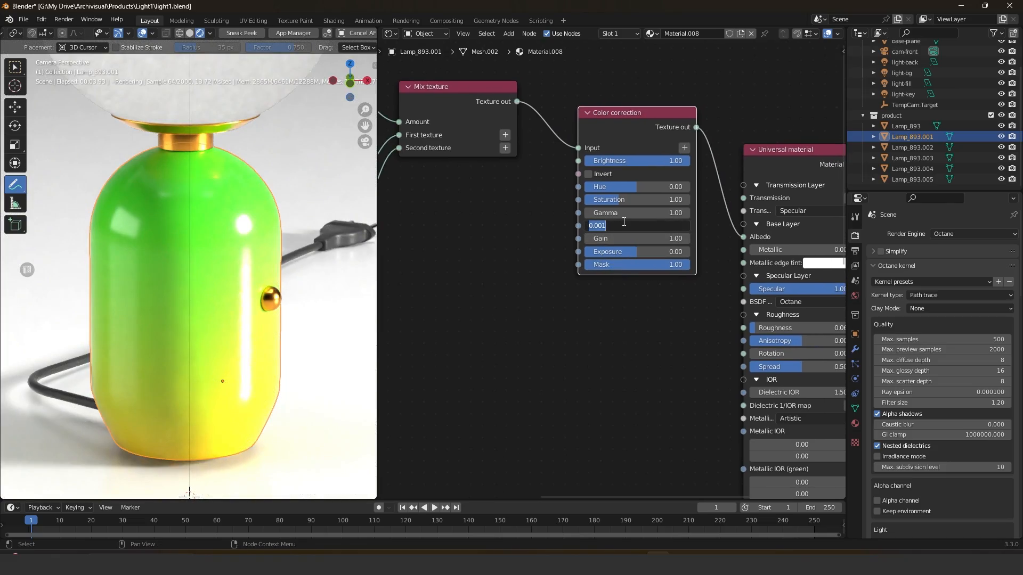
Set the Color correction node's Contrast to 1 and its Exposure to 0.28.
{"action": "type", "text": "1"}
{"action": "key", "text": "Return"}
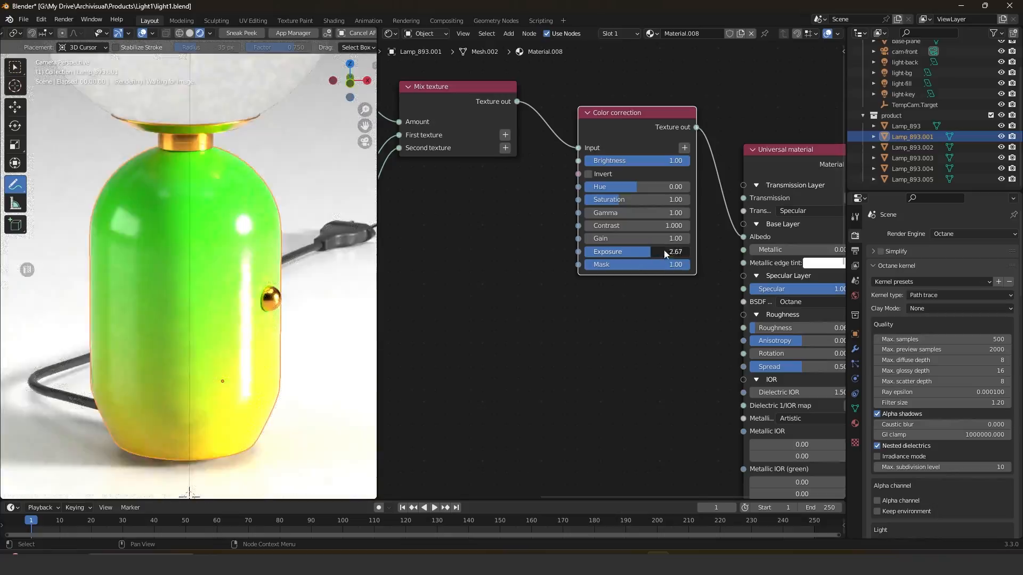
{"action": "left_click_drag", "start_coordinate": [664, 250], "coordinate": [693, 250]}
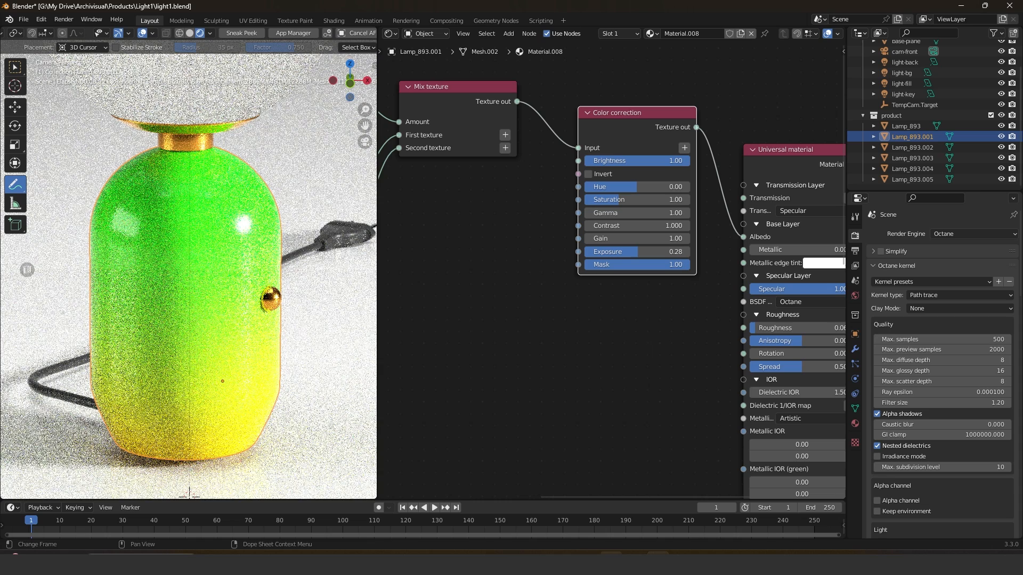
Move the Universal material node farther from the Color correction node.
{"action": "middle_click_drag", "start_coordinate": [584, 296], "coordinate": [474, 253]}
{"action": "middle_click_drag", "start_coordinate": [562, 261], "coordinate": [534, 327]}
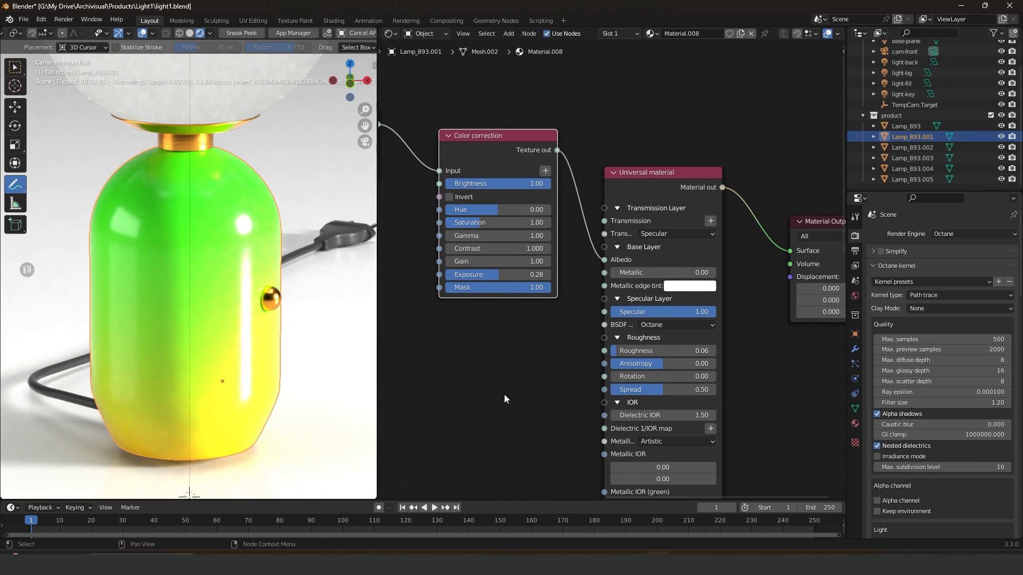
{"action": "left_click_drag", "start_coordinate": [613, 190], "coordinate": [652, 171]}
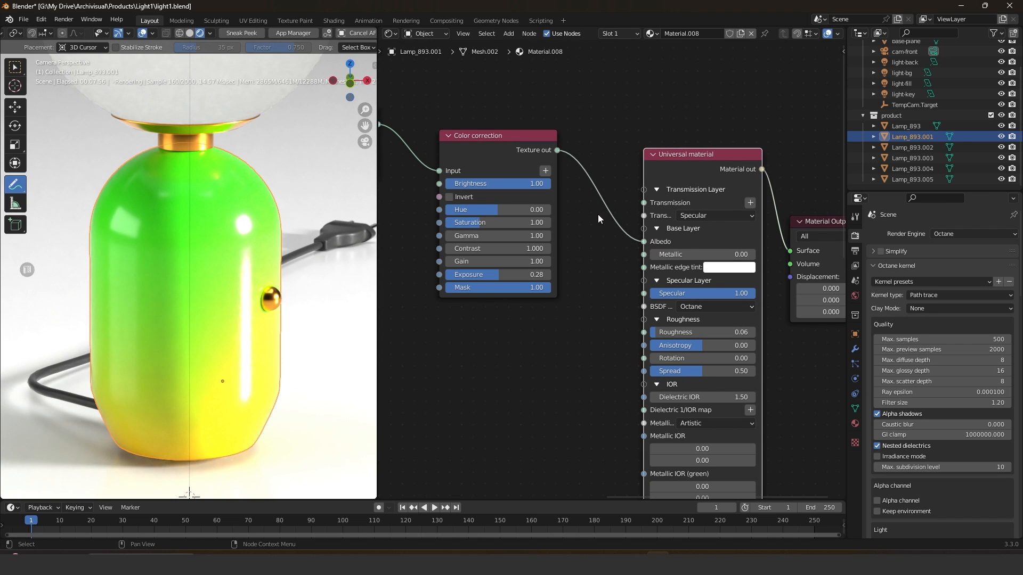
Reroute the Color correction output from Albedo to the Universal material's Transmission input, and move the Color correction node higher.
{"action": "middle_click_drag", "start_coordinate": [568, 261], "coordinate": [647, 259]}
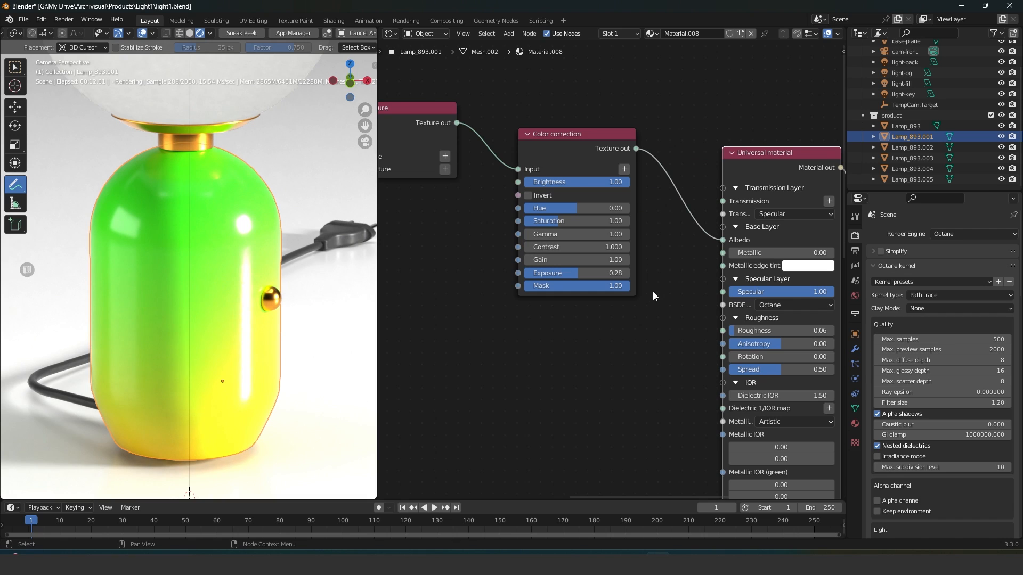
{"action": "middle_click_drag", "start_coordinate": [659, 276], "coordinate": [675, 248], "text": "ctrl"}
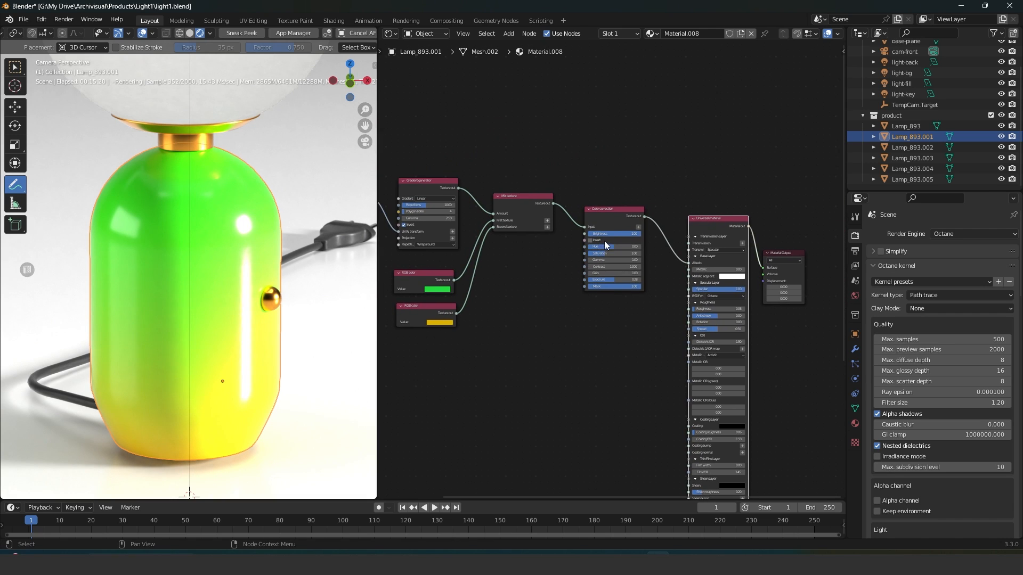
{"action": "middle_click_drag", "start_coordinate": [607, 229], "coordinate": [496, 294]}
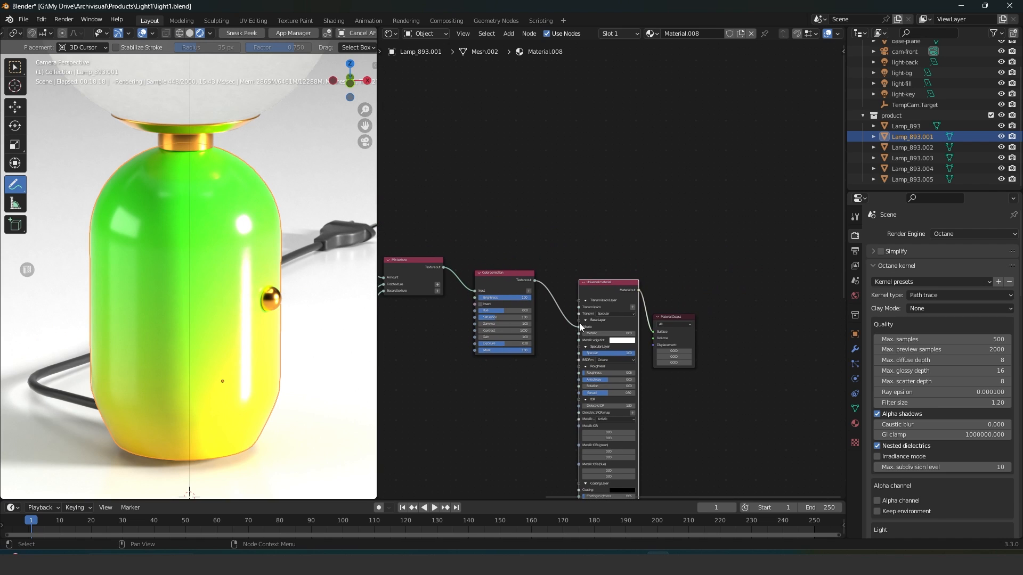
{"action": "middle_click_drag", "start_coordinate": [570, 344], "coordinate": [602, 385]}
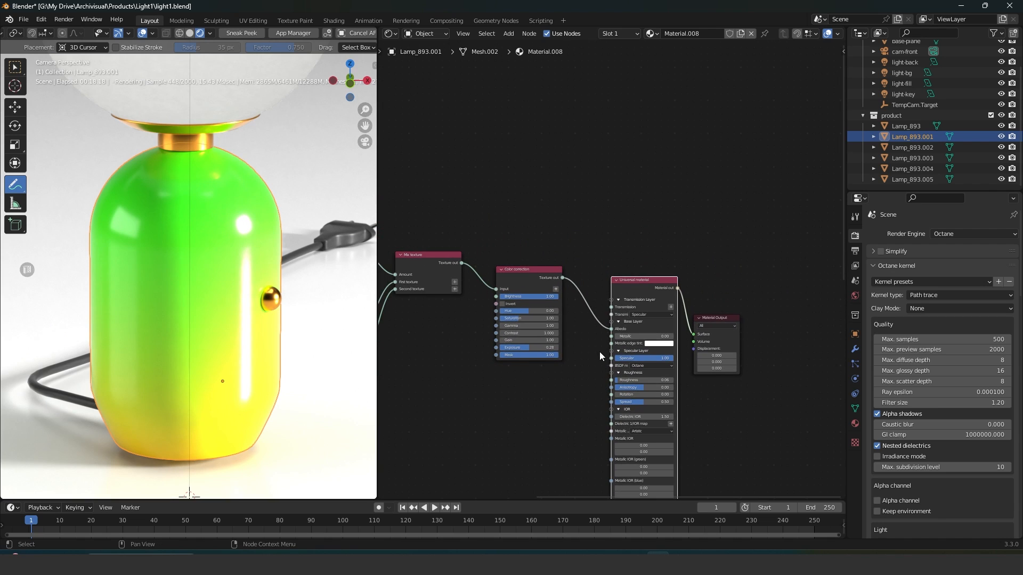
{"action": "scroll", "coordinate": [600, 351], "scroll_direction": "up", "scroll_amount": 3}
{"action": "left_click_drag", "start_coordinate": [611, 380], "coordinate": [611, 337]}
{"action": "middle_click_drag", "start_coordinate": [577, 344], "coordinate": [596, 250]}
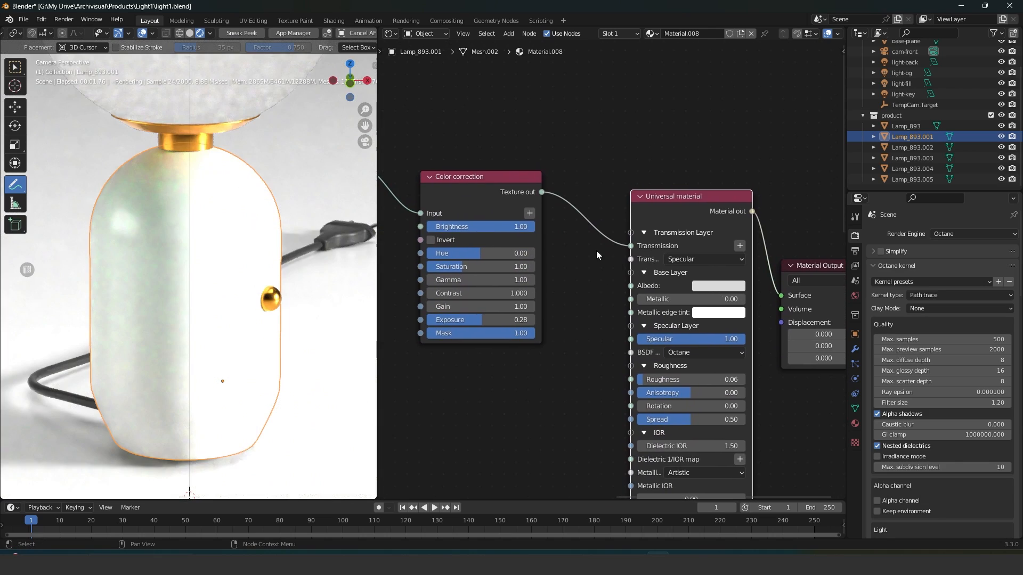
{"action": "middle_click_drag", "start_coordinate": [605, 205], "coordinate": [635, 288]}
{"action": "left_click_drag", "start_coordinate": [506, 266], "coordinate": [513, 183]}
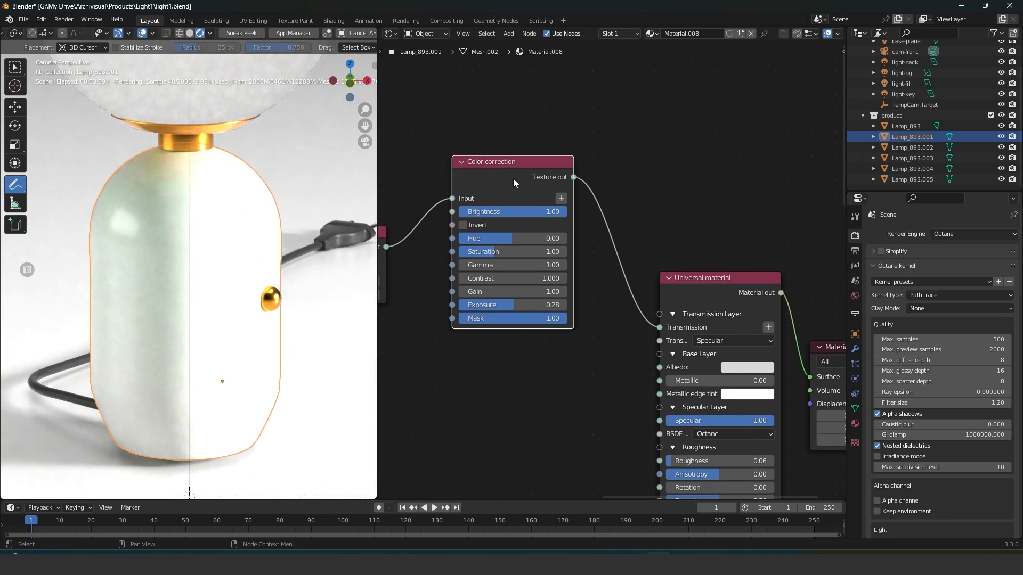
Set the Universal material's Albedo color to black and save the file.
{"action": "left_click", "coordinate": [754, 368]}
{"action": "left_click_drag", "start_coordinate": [799, 291], "coordinate": [663, 292]}
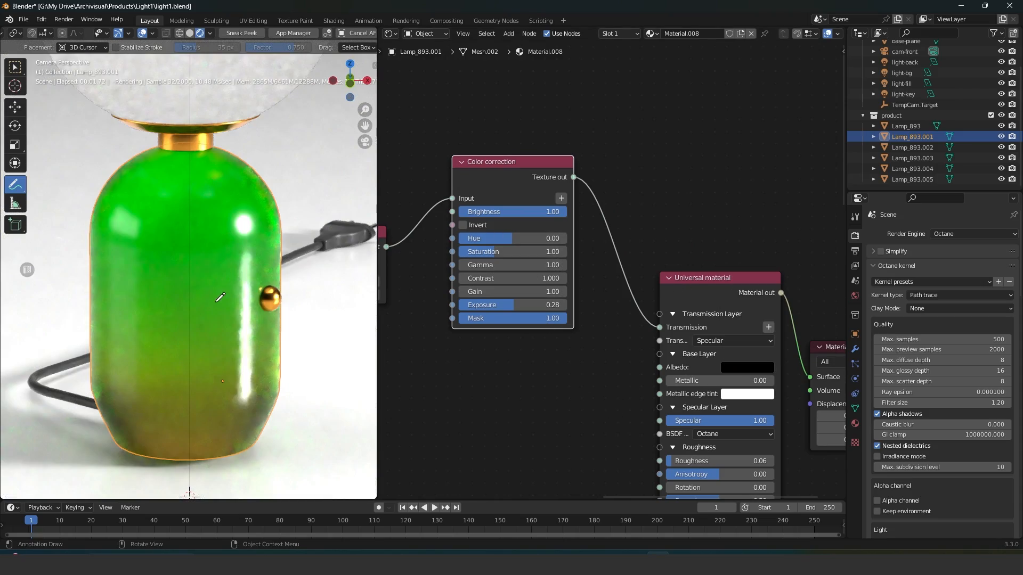
{"action": "key", "text": "ctrl+s"}
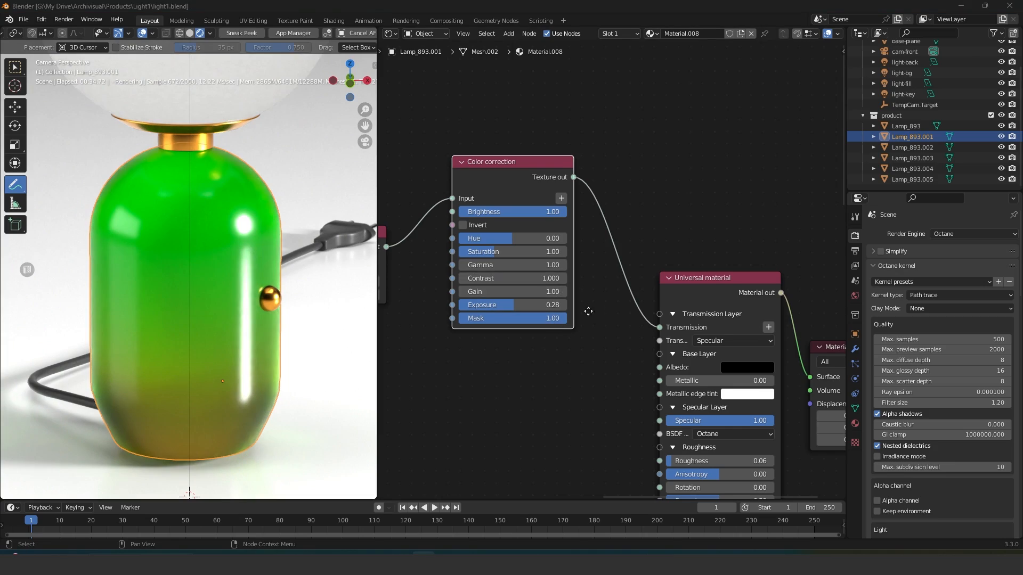
Turn off the Gradient generator's Invert option to swap the two colors' positions.
{"action": "middle_click_drag", "start_coordinate": [533, 387], "coordinate": [629, 269]}
{"action": "middle_click_drag", "start_coordinate": [629, 204], "coordinate": [620, 274], "text": "ctrl"}
{"action": "middle_click_drag", "start_coordinate": [511, 244], "coordinate": [594, 256]}
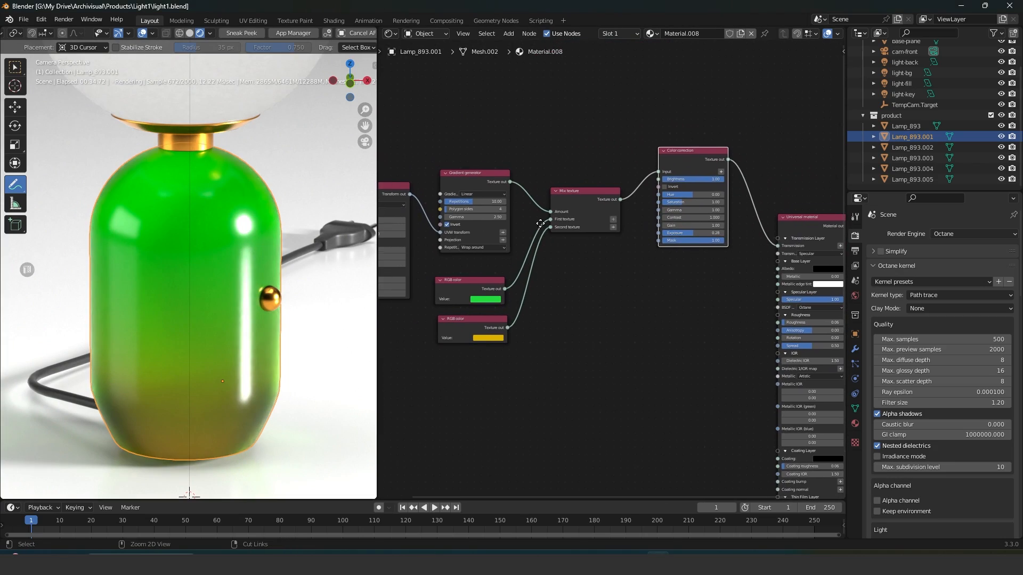
{"action": "middle_click_drag", "start_coordinate": [537, 220], "coordinate": [538, 192], "text": "ctrl"}
{"action": "left_click", "coordinate": [413, 216]}
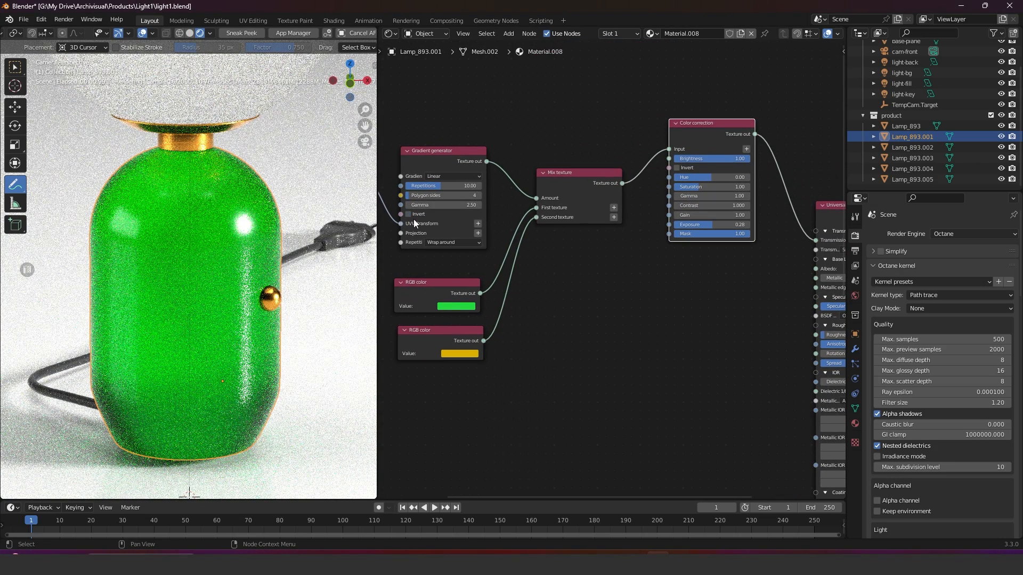
Change the golden RGB color feeding the Second texture to bright orange with hue 0.070, saturation 0.993 and value 1.000.
{"action": "middle_click_drag", "start_coordinate": [489, 244], "coordinate": [582, 236]}
{"action": "scroll", "coordinate": [583, 213], "scroll_direction": "up", "scroll_amount": 2}
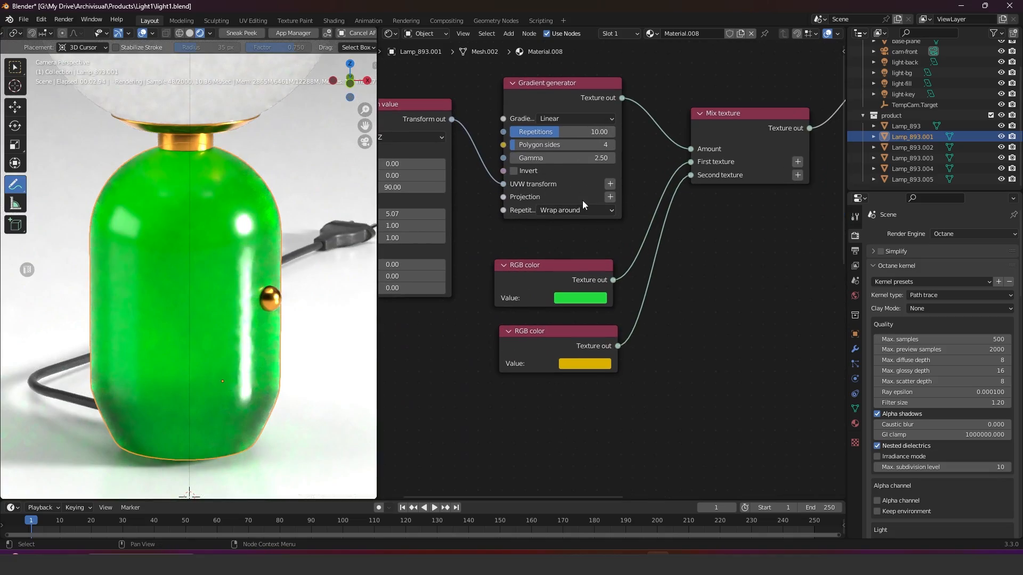
{"action": "left_click", "coordinate": [584, 366]}
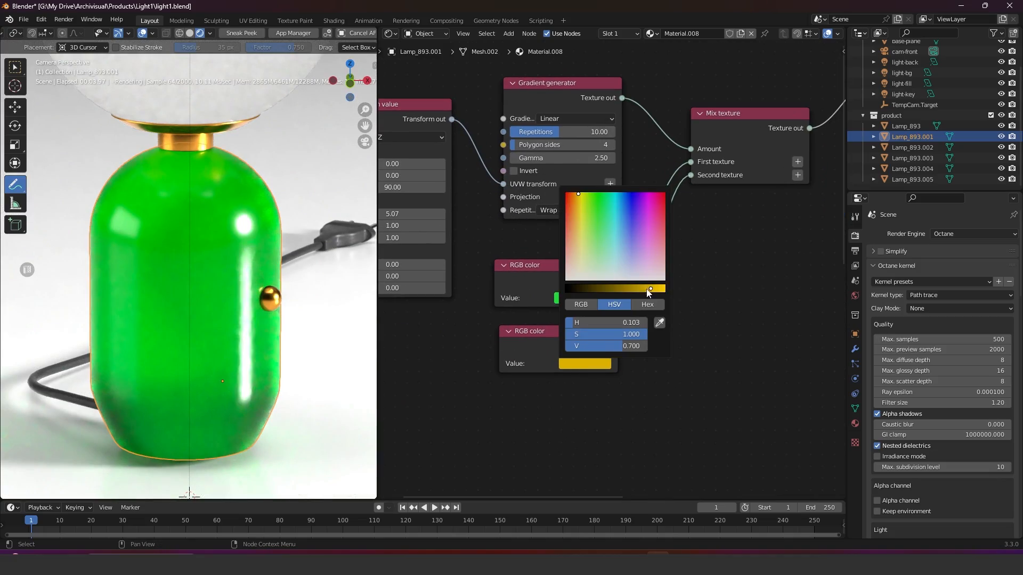
{"action": "left_click_drag", "start_coordinate": [648, 288], "coordinate": [676, 281]}
{"action": "left_click_drag", "start_coordinate": [618, 205], "coordinate": [576, 200]}
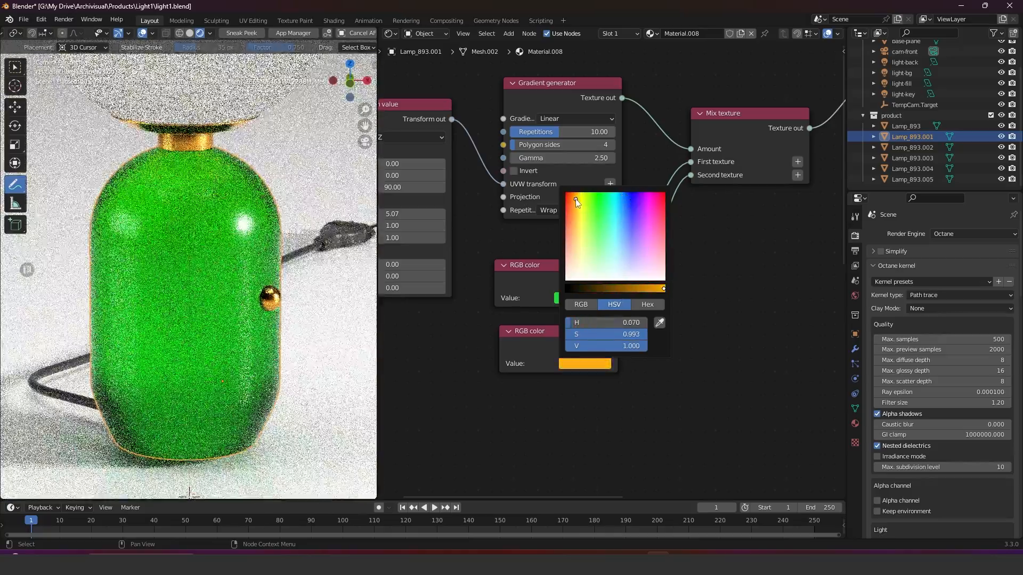
Set the Transform value node's X scale to 14.52 to spread the gradient over the lamp base.
{"action": "middle_click_drag", "start_coordinate": [501, 193], "coordinate": [585, 243]}
{"action": "scroll", "coordinate": [586, 242], "scroll_direction": "up", "scroll_amount": 1}
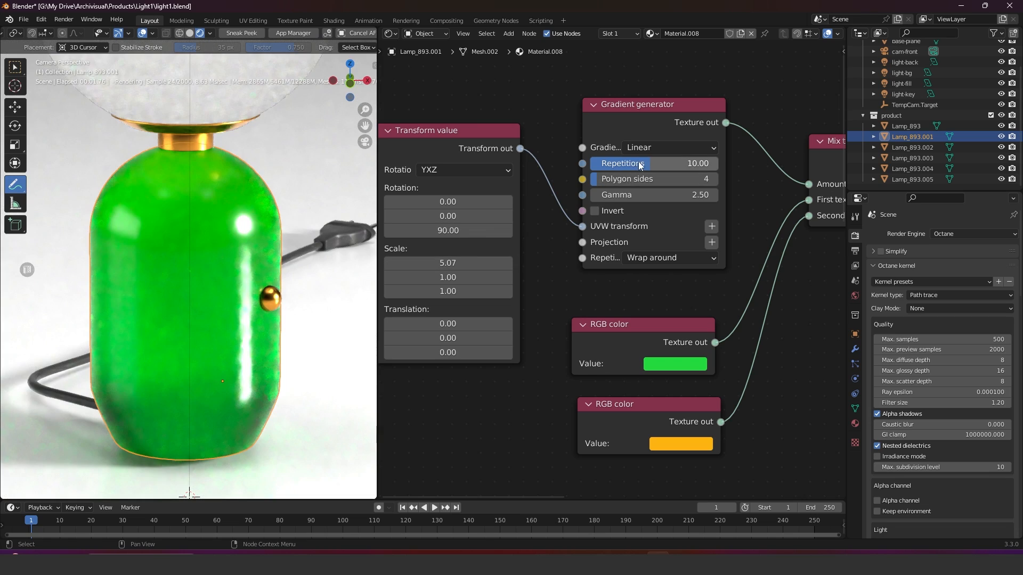
{"action": "scroll", "coordinate": [649, 206], "scroll_direction": "up", "scroll_amount": 3}
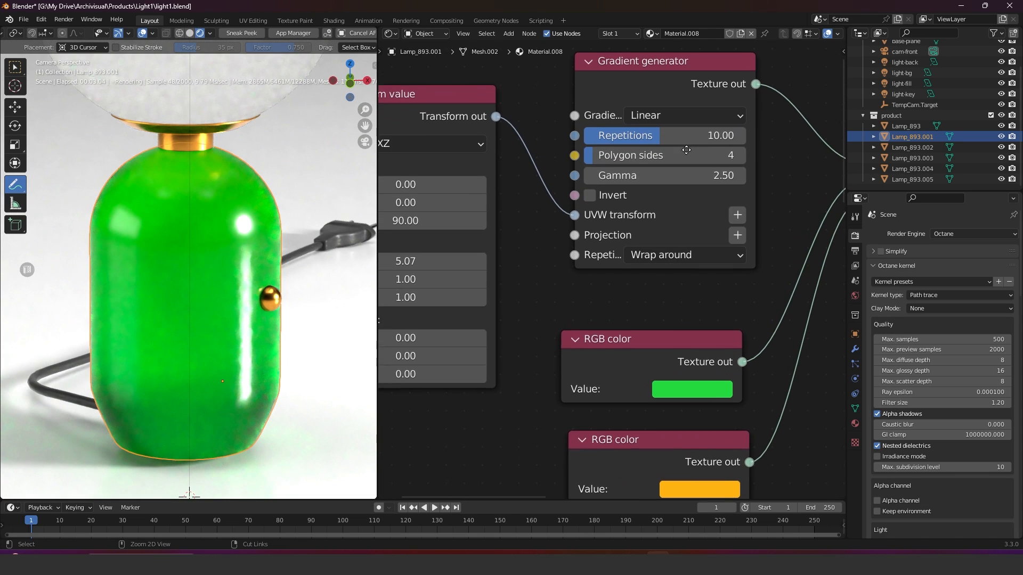
{"action": "middle_click_drag", "start_coordinate": [722, 174], "coordinate": [775, 167]}
{"action": "middle_click_drag", "start_coordinate": [637, 221], "coordinate": [682, 205]}
{"action": "scroll", "coordinate": [655, 203], "scroll_direction": "up", "scroll_amount": 2}
{"action": "left_click_drag", "start_coordinate": [515, 229], "coordinate": [692, 232]}
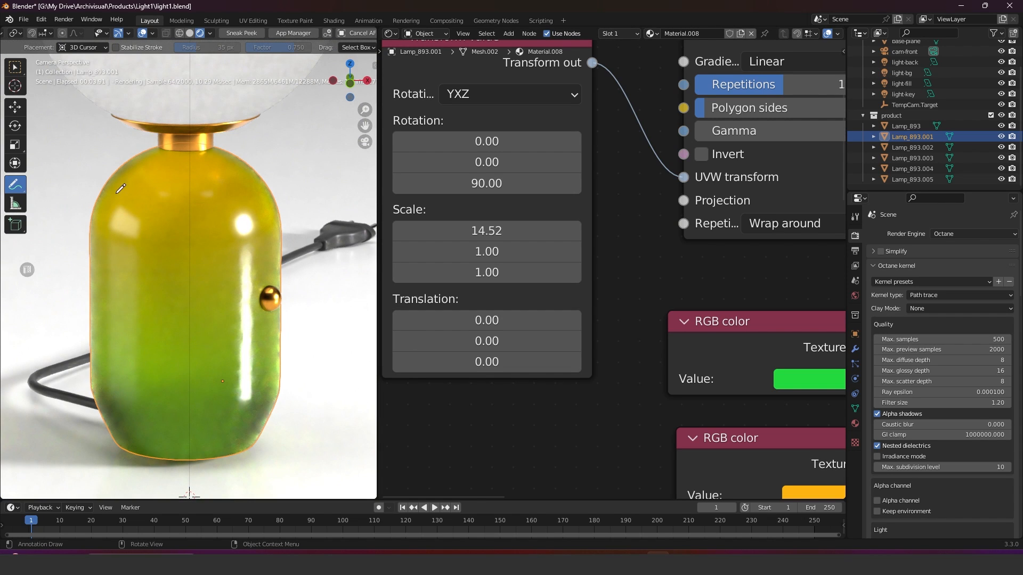
Draw freehand annotation strokes over the lamp base to mark its gradient areas, and undo them all.
{"action": "left_click_drag", "start_coordinate": [68, 151], "coordinate": [120, 178]}
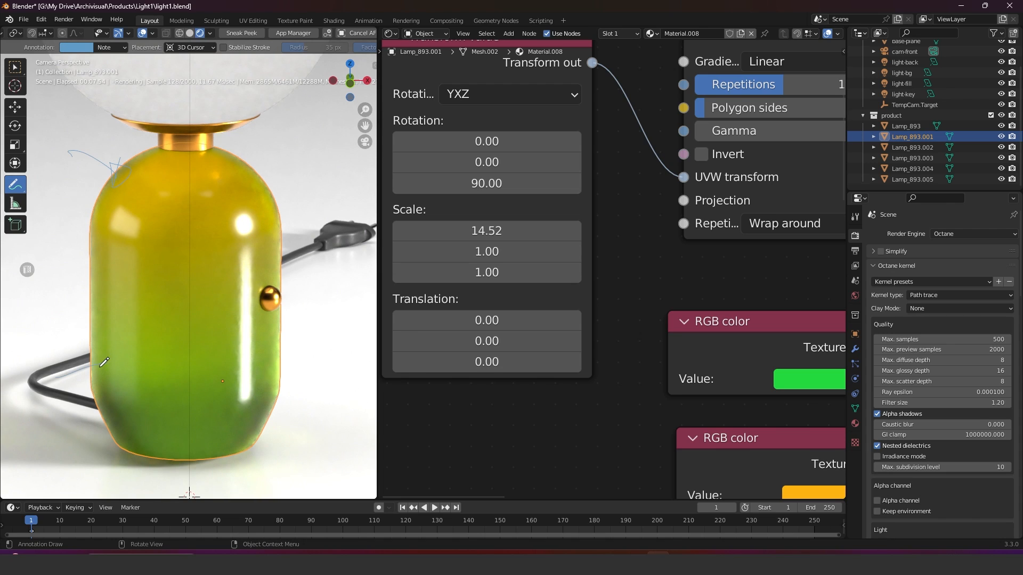
{"action": "left_click_drag", "start_coordinate": [46, 295], "coordinate": [334, 296]}
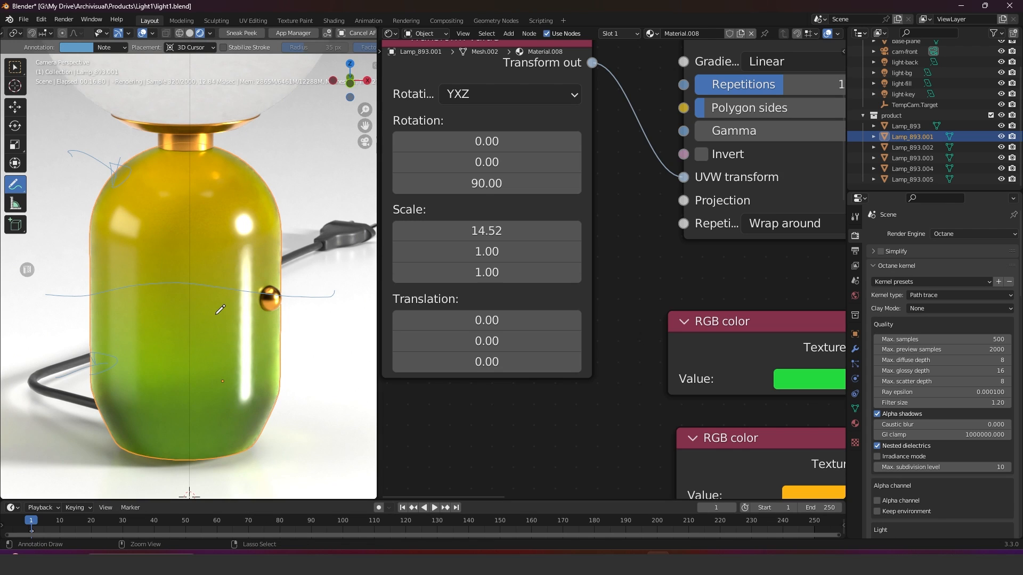
{"action": "key", "text": "ctrl+z"}
{"action": "key", "text": "ctrl+z"}
{"action": "key", "text": "ctrl+z"}
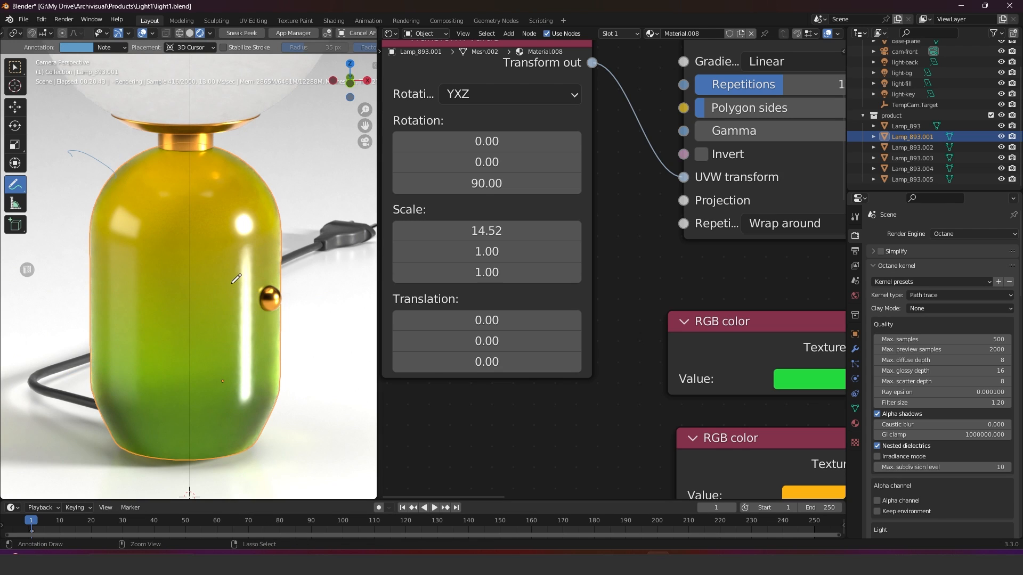
{"action": "key", "text": "ctrl+z"}
{"action": "scroll", "coordinate": [729, 242], "scroll_direction": "down", "scroll_amount": 6}
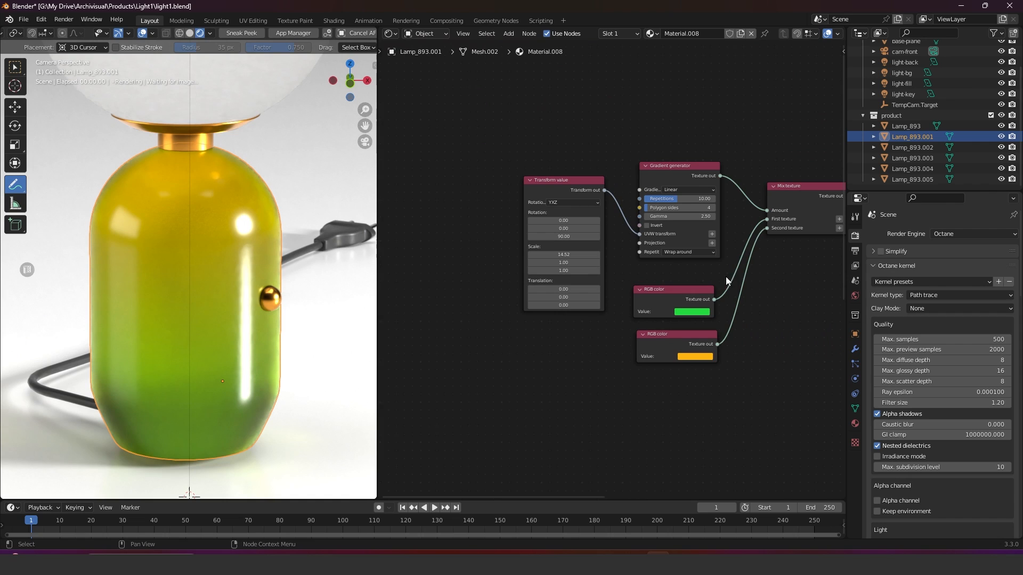
{"action": "scroll", "coordinate": [730, 241], "scroll_direction": "up", "scroll_amount": 4}
{"action": "middle_click_drag", "start_coordinate": [730, 241], "coordinate": [730, 237], "text": "ctrl"}
{"action": "middle_click_drag", "start_coordinate": [705, 272], "coordinate": [508, 221]}
{"action": "middle_click_drag", "start_coordinate": [628, 234], "coordinate": [628, 248], "text": "ctrl"}
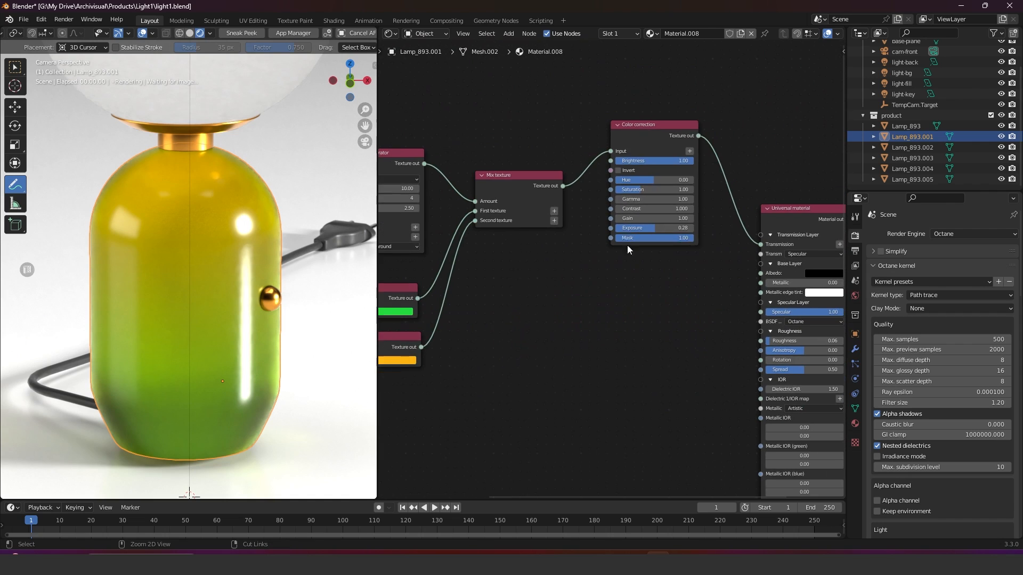
Set the Universal material's Roughness to 0.00 to make the lamp base glass clear.
{"action": "middle_click_drag", "start_coordinate": [662, 205], "coordinate": [598, 223]}
{"action": "middle_click_drag", "start_coordinate": [770, 323], "coordinate": [642, 176], "text": "ctrl"}
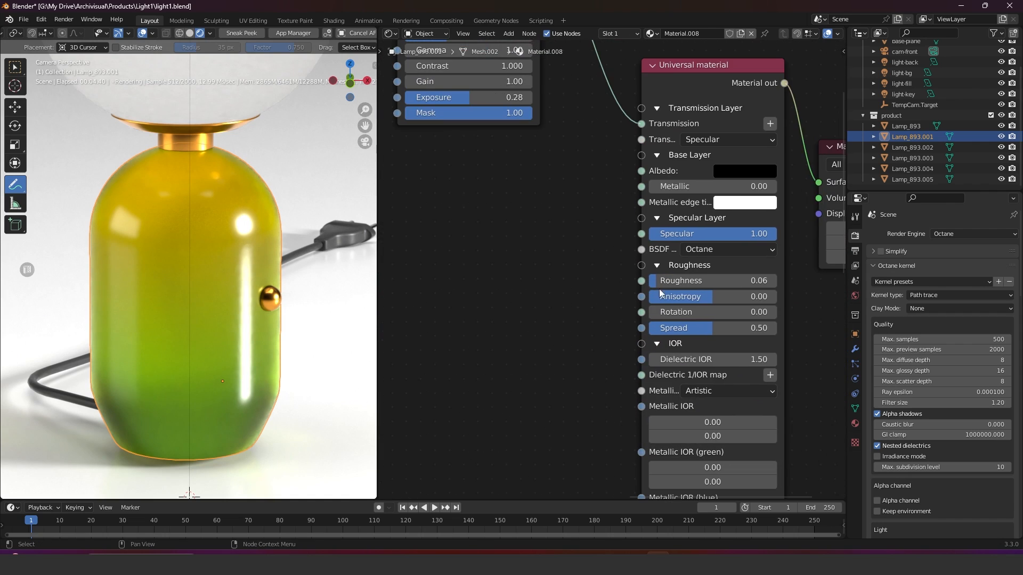
{"action": "left_click", "coordinate": [675, 280]}
{"action": "left_click_drag", "start_coordinate": [674, 282], "coordinate": [609, 292]}
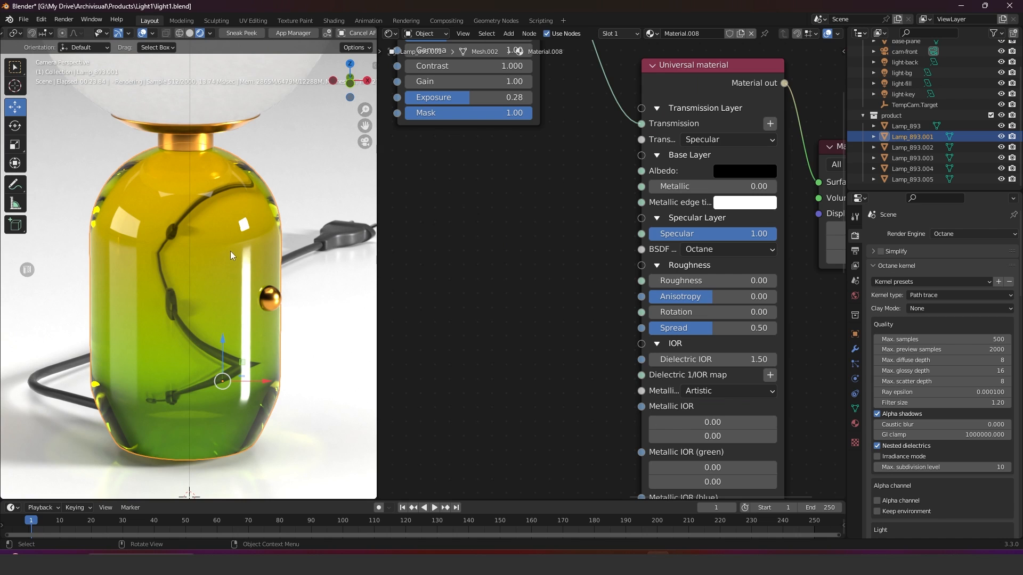
Switch the 3D viewport to solid shading and enter Edit Mode on the lamp base.
{"action": "left_click", "coordinate": [189, 33]}
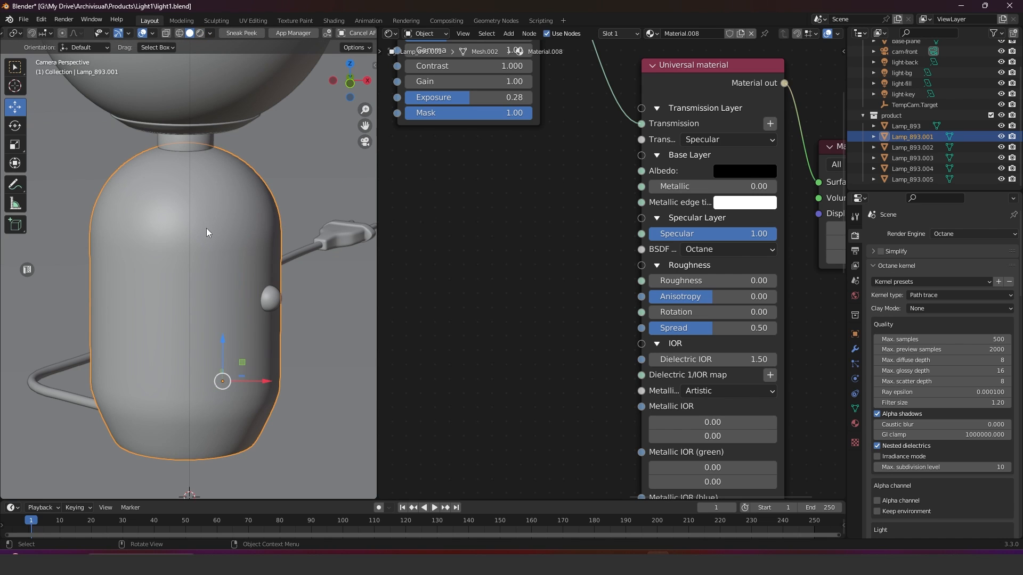
{"action": "key", "text": "Tab"}
{"action": "left_click", "coordinate": [303, 190]}
Delete one face on the lamp base's side to examine its wall thickness, undo the deletion and return to Object Mode.
{"action": "scroll", "coordinate": [198, 269], "scroll_direction": "up", "scroll_amount": 3}
{"action": "left_click", "coordinate": [202, 239]}
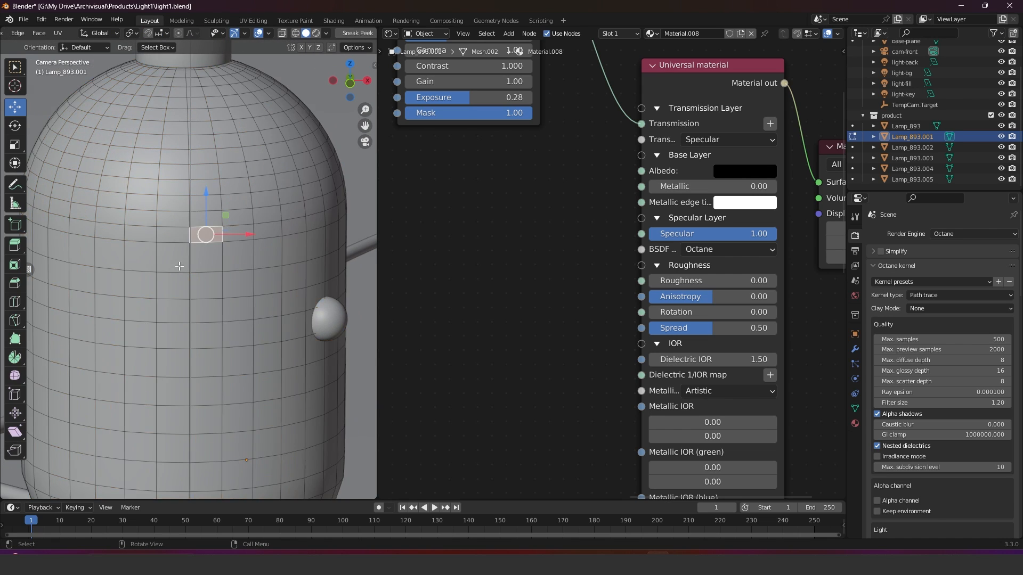
{"action": "middle_click_drag", "start_coordinate": [179, 266], "coordinate": [232, 281]}
{"action": "key", "text": "KP_Decimal"}
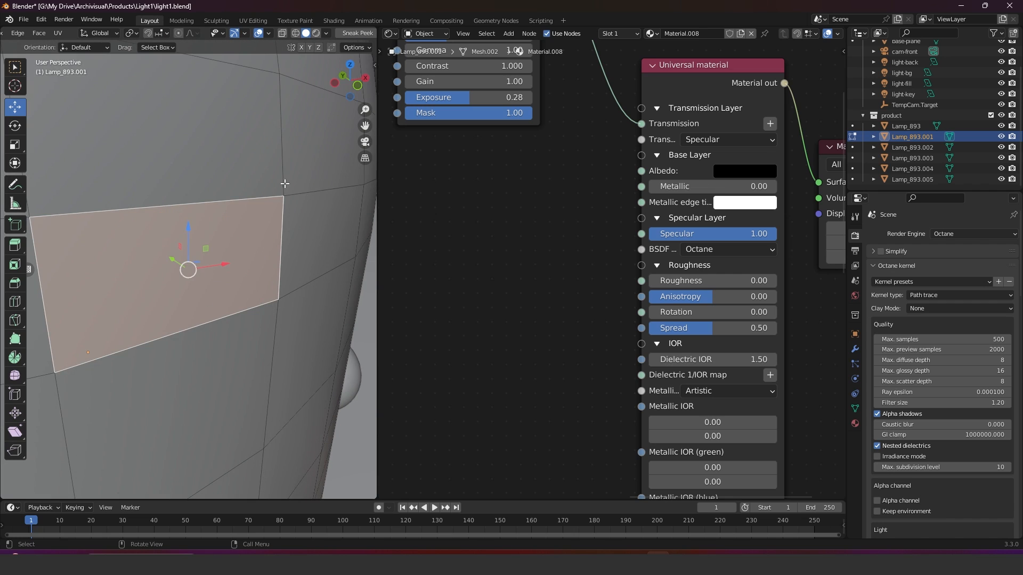
{"action": "scroll", "coordinate": [266, 213], "scroll_direction": "down", "scroll_amount": 6}
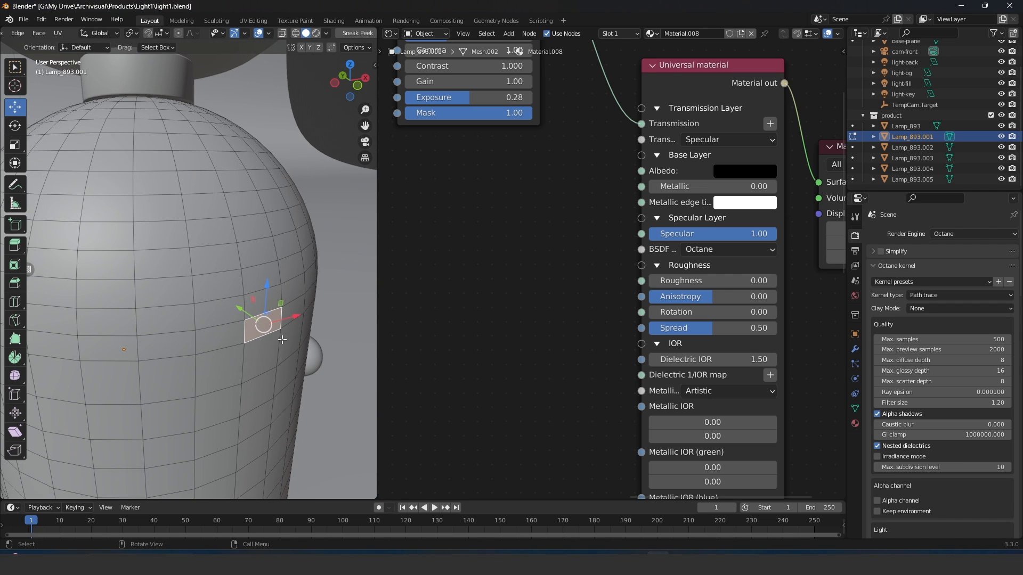
{"action": "right_click", "coordinate": [282, 339]}
{"action": "left_click", "coordinate": [249, 347]}
{"action": "scroll", "coordinate": [301, 288], "scroll_direction": "up", "scroll_amount": 2}
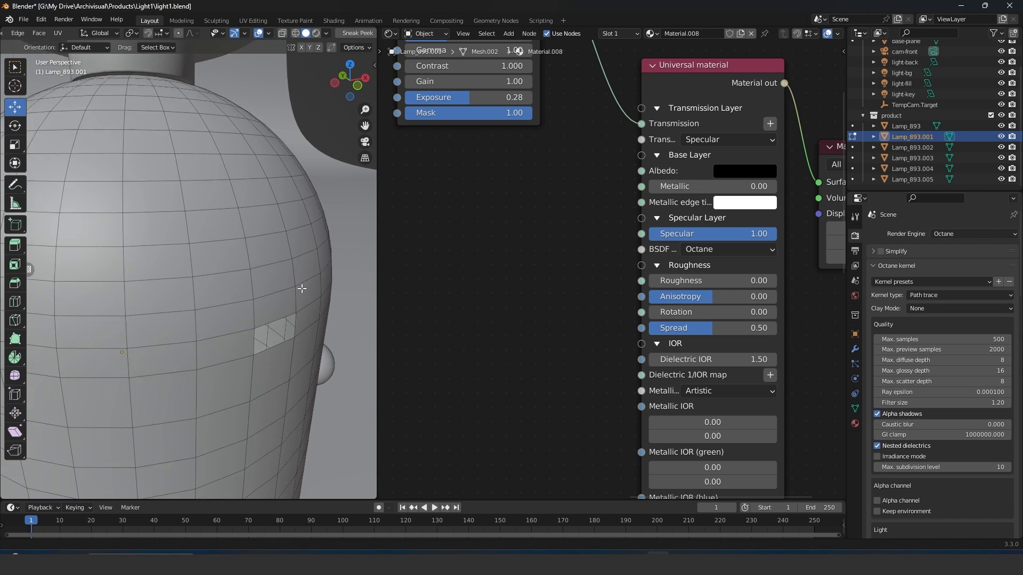
{"action": "middle_click_drag", "start_coordinate": [301, 288], "coordinate": [249, 292]}
{"action": "scroll", "coordinate": [248, 292], "scroll_direction": "up", "scroll_amount": 4}
{"action": "middle_click_drag", "start_coordinate": [183, 208], "coordinate": [208, 316]}
{"action": "key", "text": "ctrl+z"}
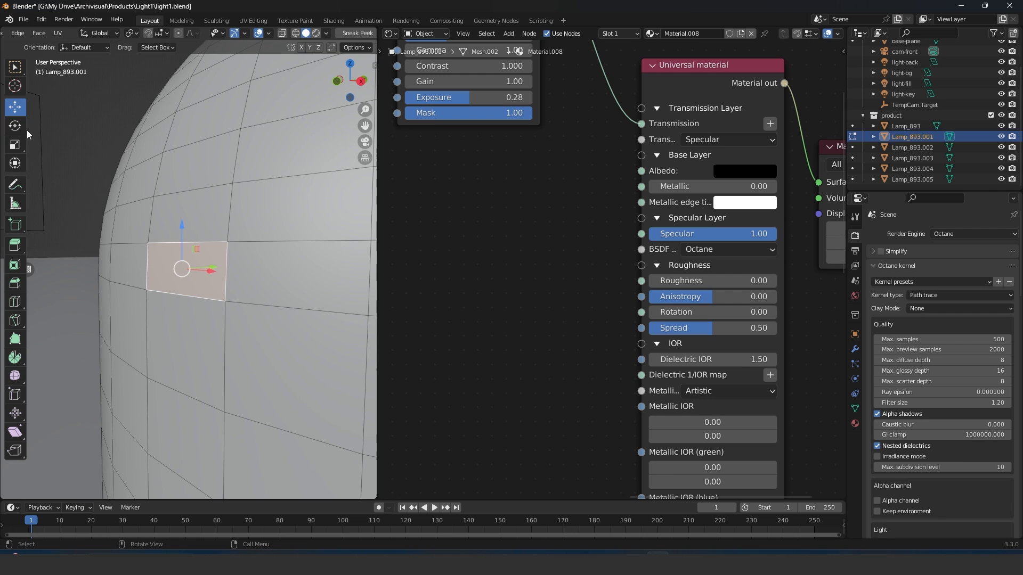
{"action": "key", "text": "Tab"}
Add a Solidify modifier to the lamp base.
{"action": "left_click", "coordinate": [189, 106]}
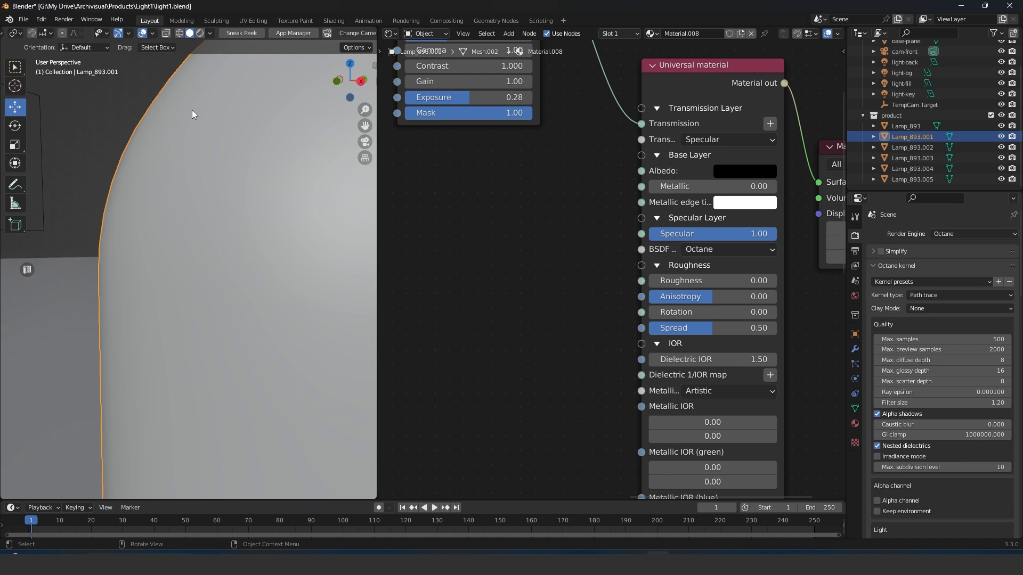
{"action": "middle_click_drag", "start_coordinate": [218, 124], "coordinate": [232, 254], "text": "ctrl"}
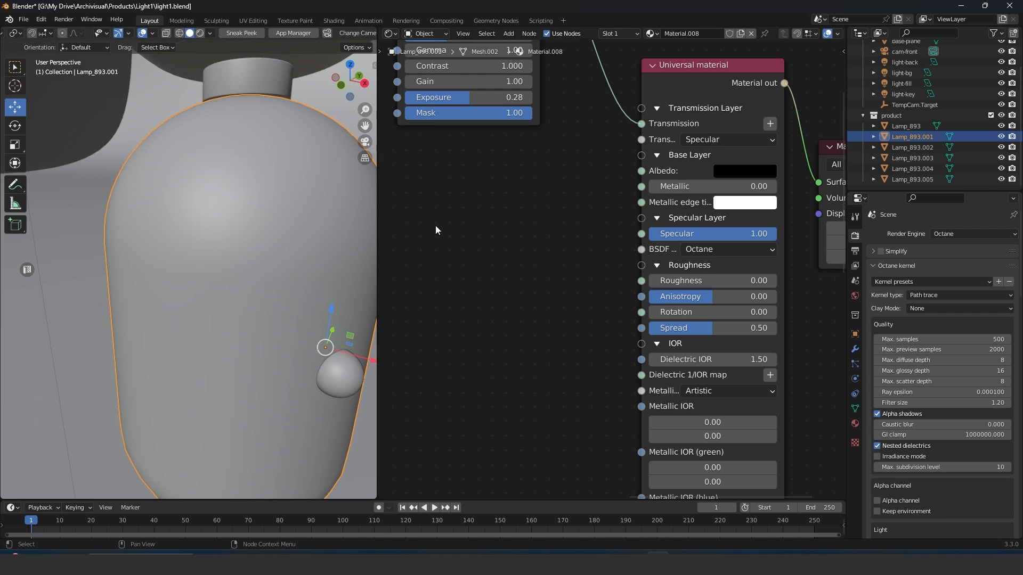
{"action": "middle_click_drag", "start_coordinate": [276, 194], "coordinate": [232, 306], "text": "ctrl"}
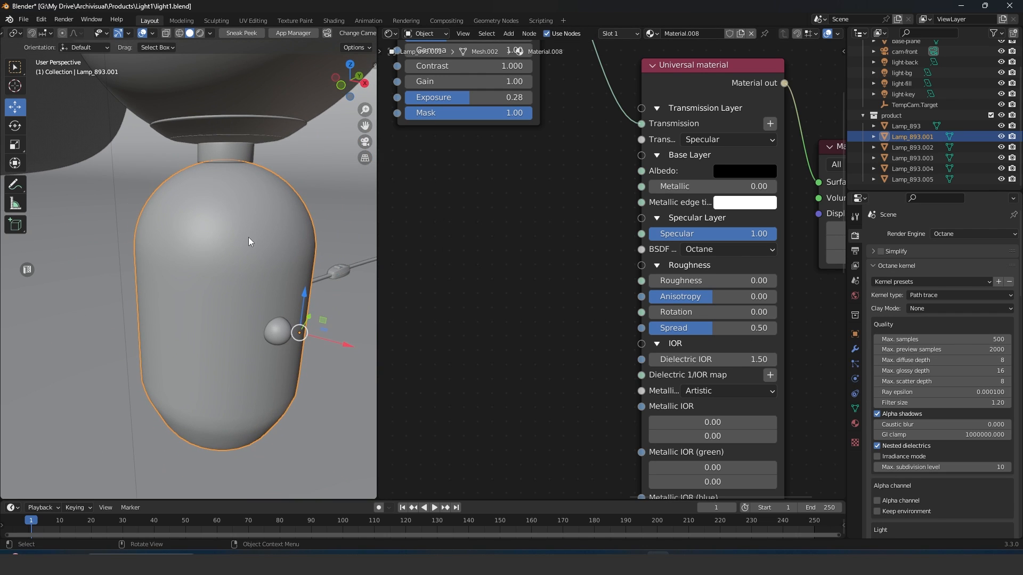
{"action": "left_click", "coordinate": [856, 349]}
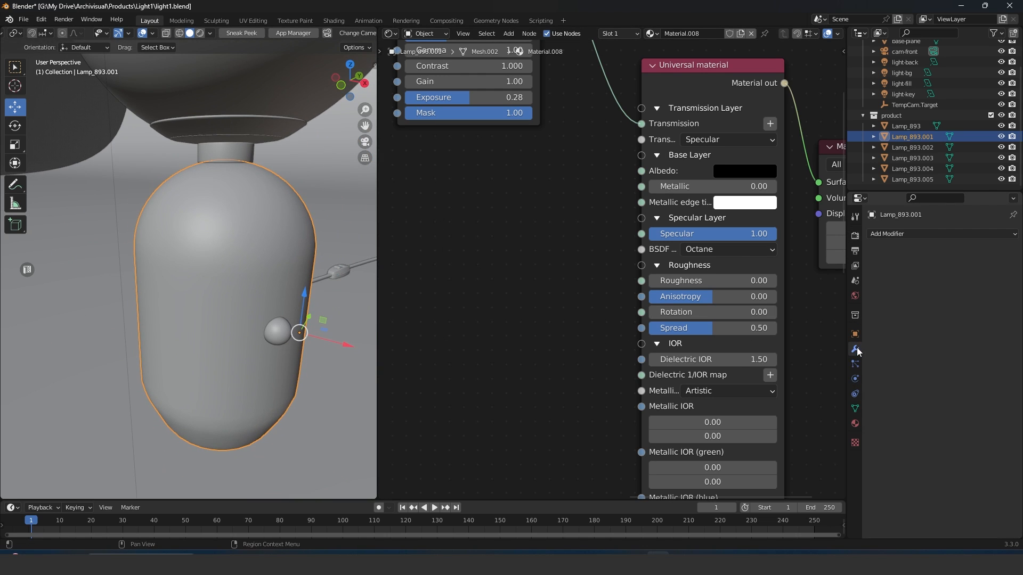
{"action": "left_click", "coordinate": [897, 234]}
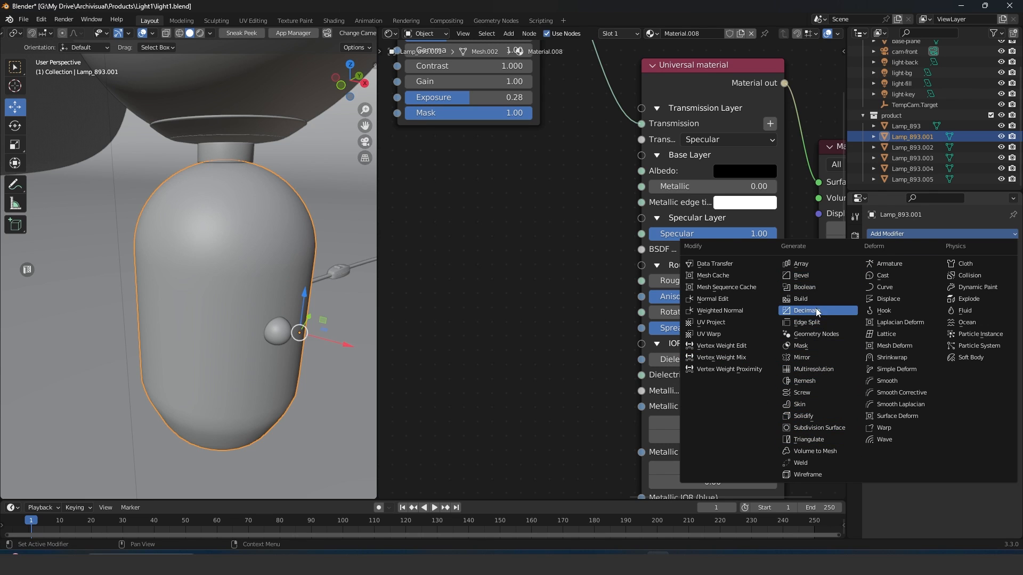
{"action": "left_click", "coordinate": [803, 416]}
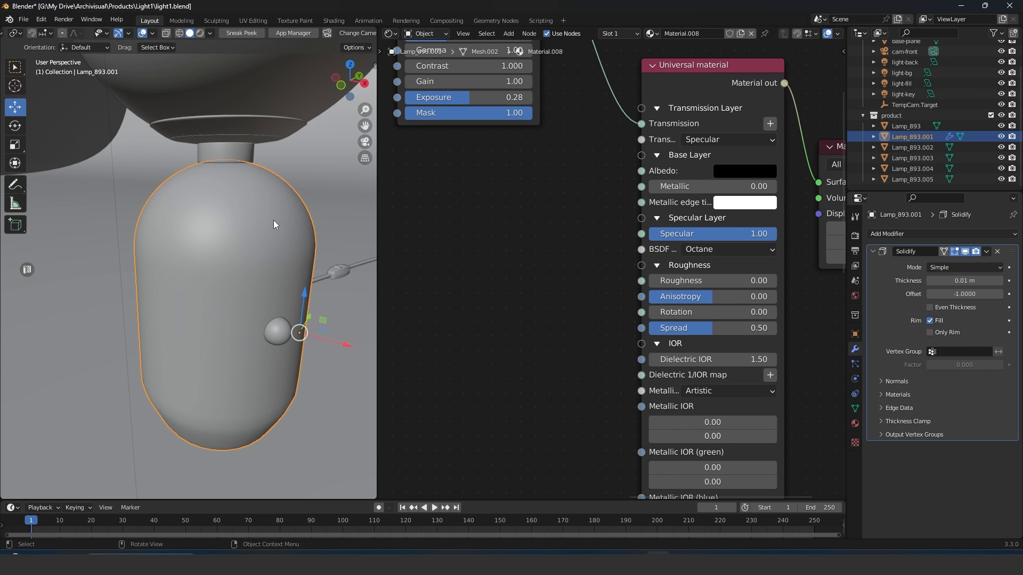
Display the lamp base in wireframe, try a Solidify thickness of 1.22 m, and remove the modifier.
{"action": "scroll", "coordinate": [309, 155], "scroll_direction": "up", "scroll_amount": 5}
{"action": "middle_click_drag", "start_coordinate": [309, 155], "coordinate": [309, 149], "text": "ctrl"}
{"action": "key", "text": "shift+z"}
{"action": "mouse_move", "coordinate": [260, 200]}
{"action": "middle_mouse_down", "text": "shift"}
{"action": "mouse_move", "coordinate": [309, 319]}
{"action": "mouse_move", "coordinate": [215, 214]}
{"action": "mouse_move", "coordinate": [341, 340]}
{"action": "middle_mouse_up", "text": "shift"}
{"action": "scroll", "coordinate": [215, 214], "scroll_direction": "up", "scroll_amount": 2}
{"action": "scroll", "coordinate": [273, 223], "scroll_direction": "up", "scroll_amount": 2}
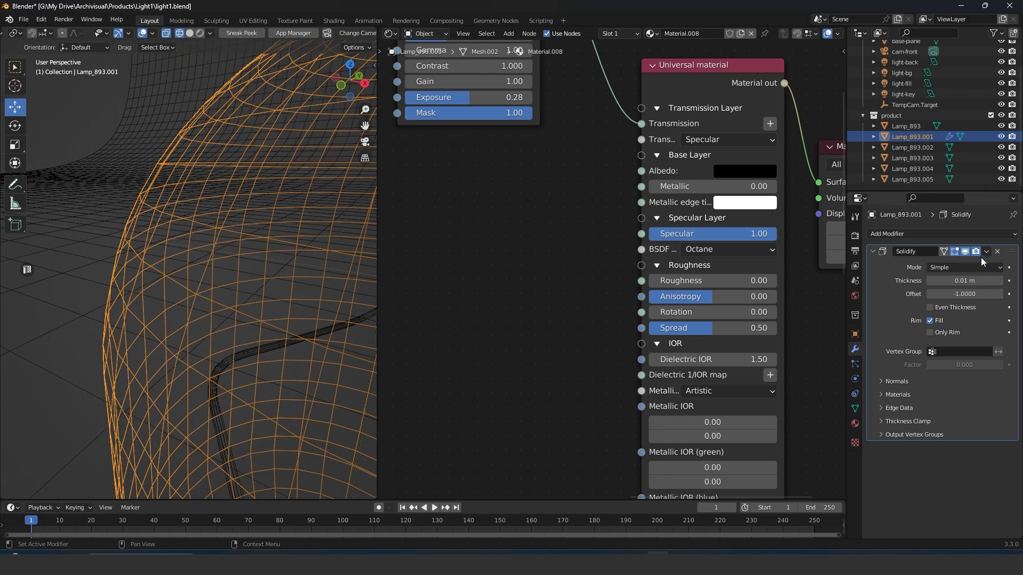
{"action": "left_click_drag", "start_coordinate": [948, 278], "coordinate": [988, 280]}
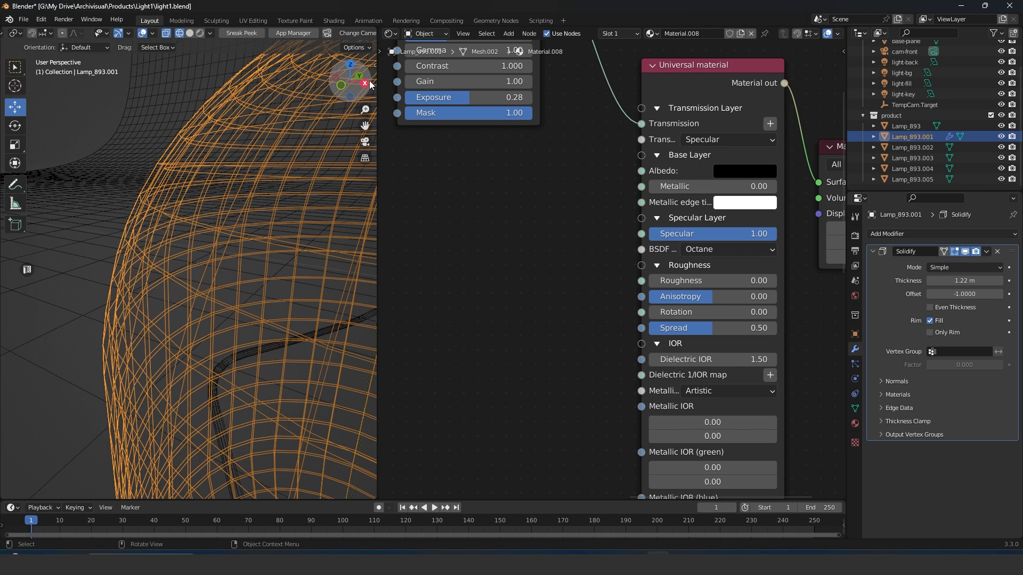
{"action": "left_click", "coordinate": [997, 252]}
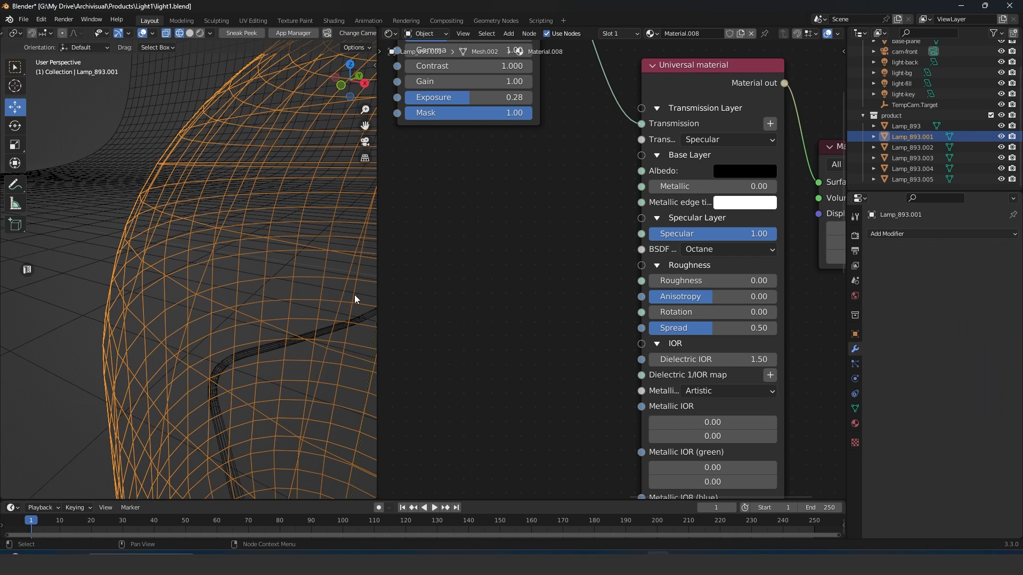
Apply all transforms to the lamp base and set its pivot to the bottom.
{"action": "scroll", "coordinate": [231, 296], "scroll_direction": "down", "scroll_amount": 2}
{"action": "scroll", "coordinate": [253, 252], "scroll_direction": "down", "scroll_amount": 2}
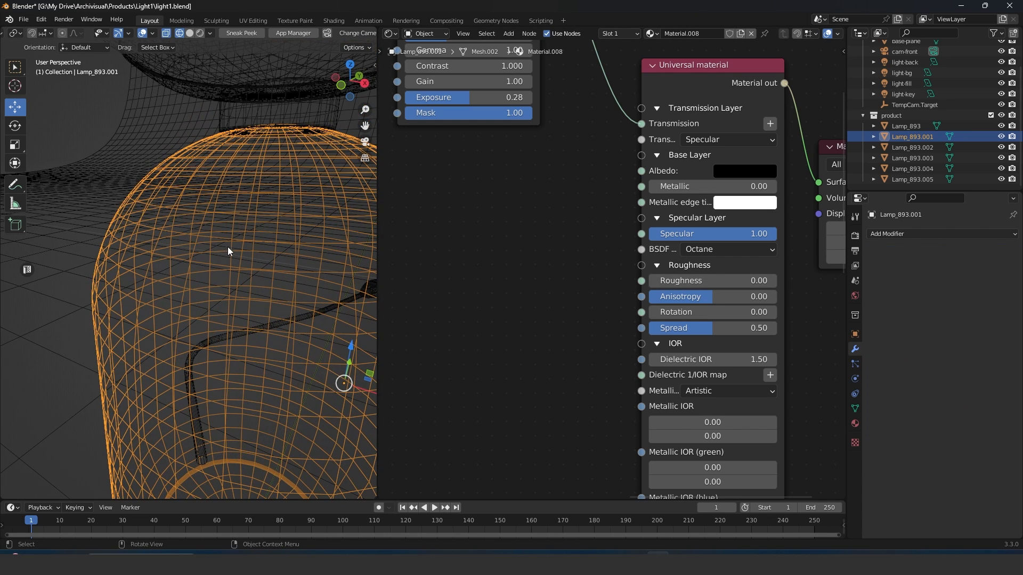
{"action": "key", "text": "ctrl+a"}
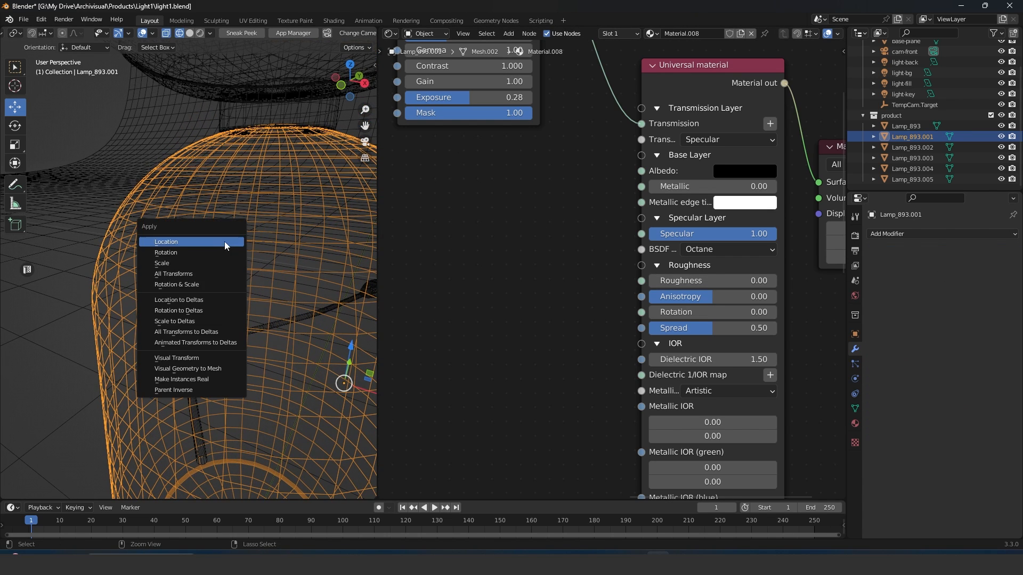
{"action": "left_click", "coordinate": [186, 274]}
{"action": "key", "text": "shift+s"}
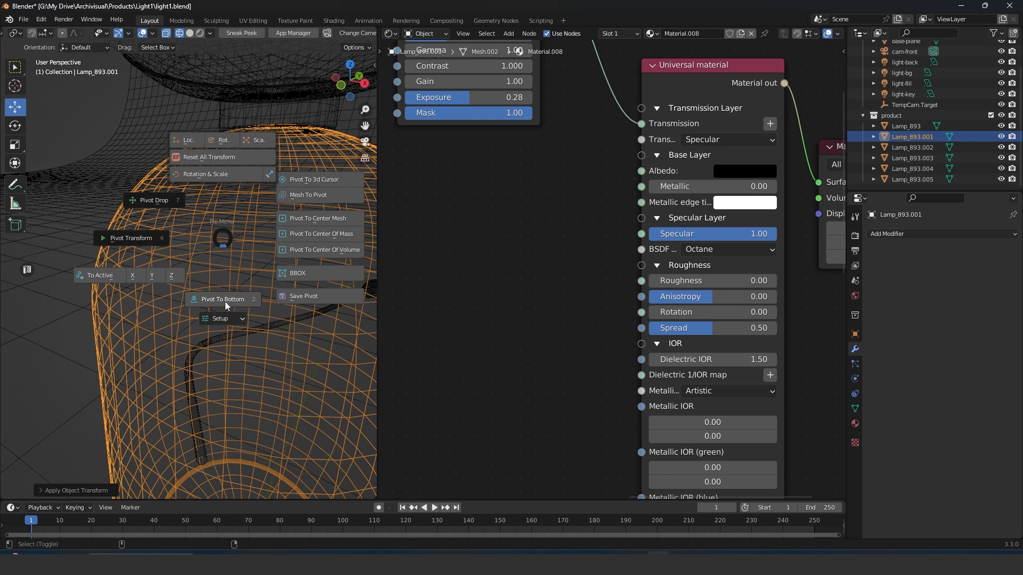
{"action": "left_click", "coordinate": [225, 301]}
Add a Solidify modifier to the transformed lamp base and examine the inner shell in wireframe.
{"action": "left_click", "coordinate": [906, 234]}
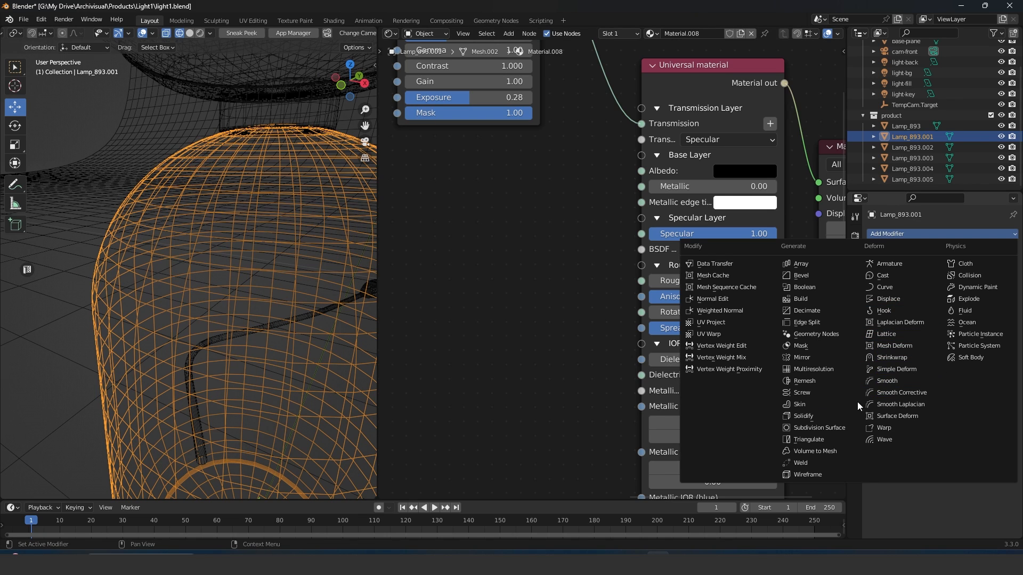
{"action": "left_click", "coordinate": [802, 418]}
{"action": "middle_click_drag", "start_coordinate": [343, 326], "coordinate": [166, 226]}
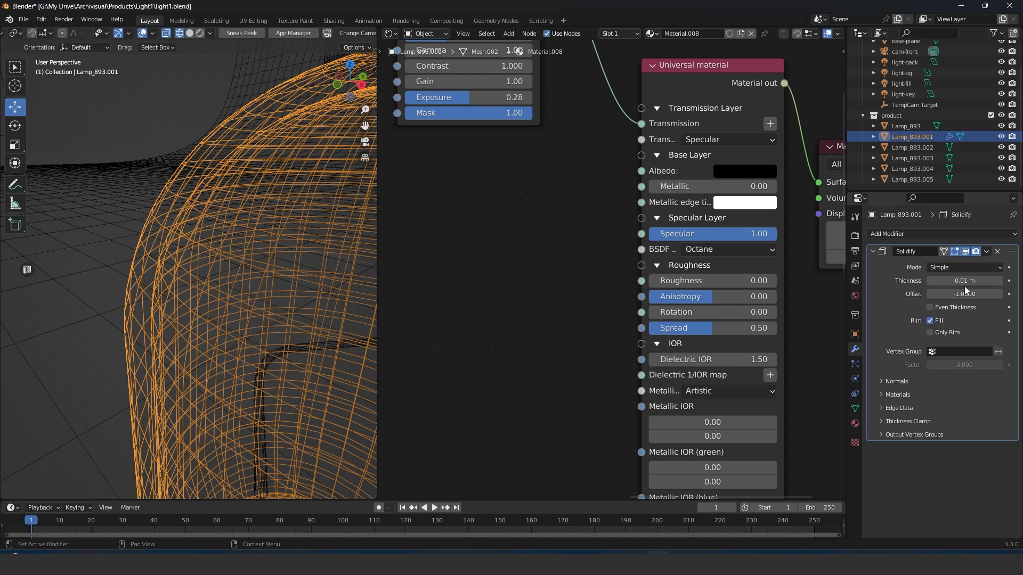
{"action": "middle_click_drag", "start_coordinate": [234, 256], "coordinate": [160, 166]}
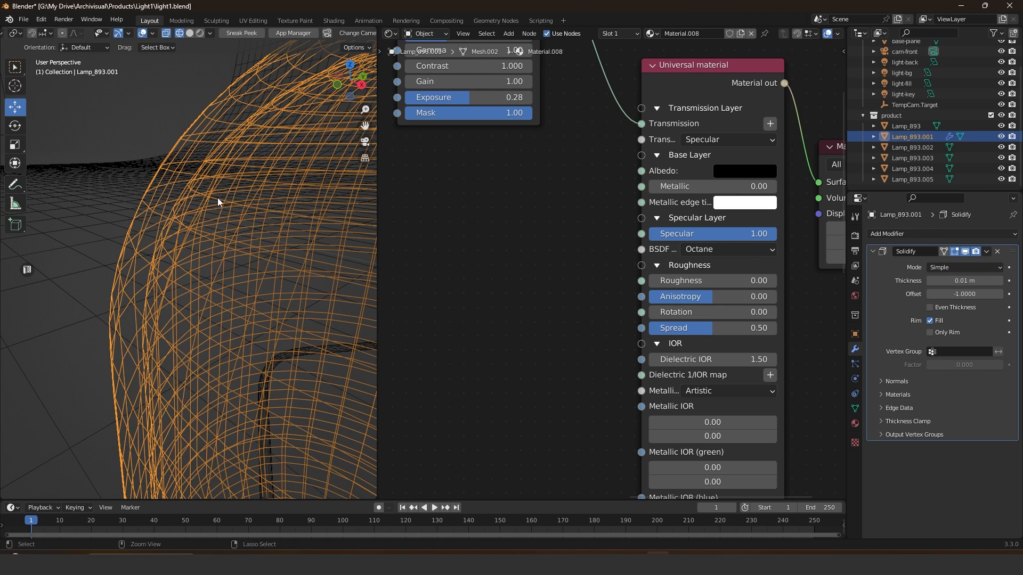
{"action": "middle_click_drag", "start_coordinate": [218, 197], "coordinate": [231, 261]}
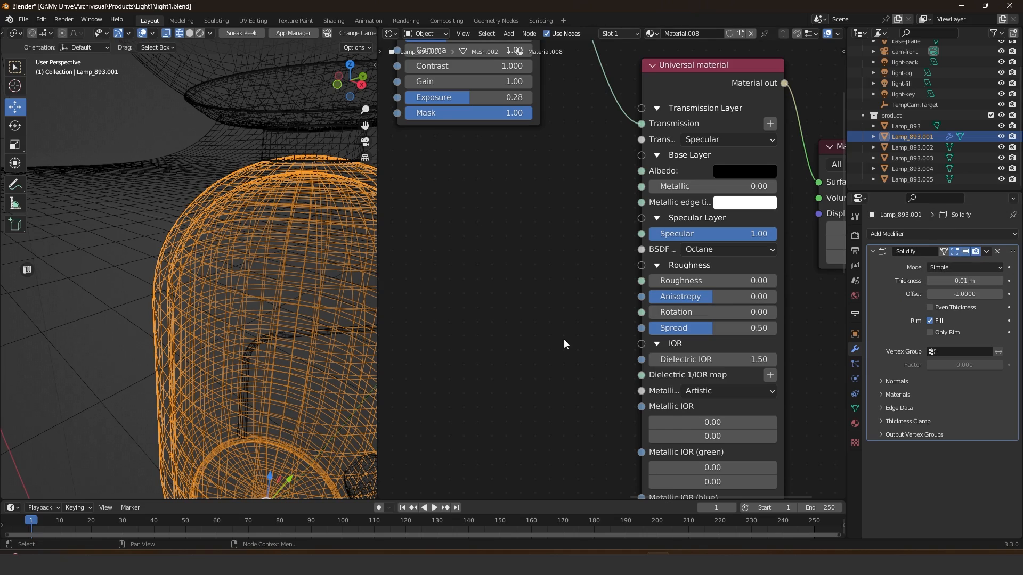
Set the Solidify thickness to 0.002 m and return to the camera view.
{"action": "middle_click_drag", "start_coordinate": [310, 253], "coordinate": [404, 244]}
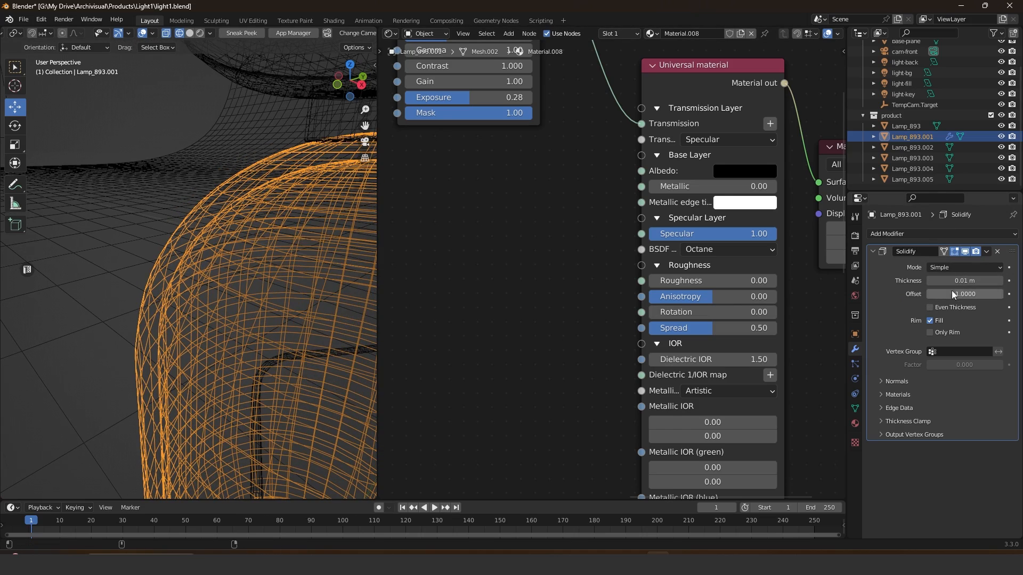
{"action": "left_click_drag", "start_coordinate": [953, 282], "coordinate": [943, 281]}
{"action": "middle_click_drag", "start_coordinate": [340, 247], "coordinate": [330, 267]}
{"action": "key", "text": "KP_0"}
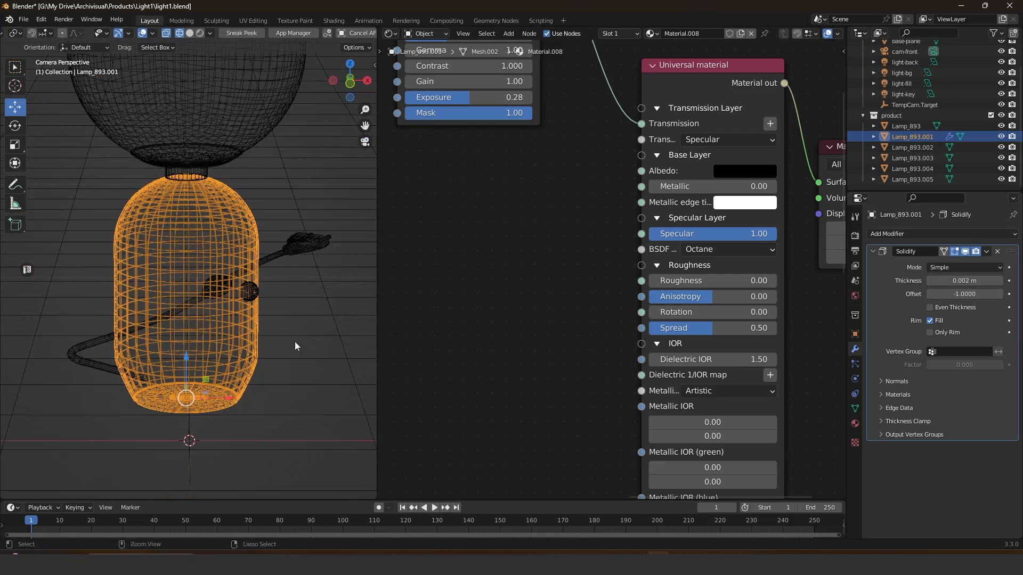
{"action": "middle_click_drag", "start_coordinate": [193, 78], "coordinate": [204, 105], "text": "shift"}
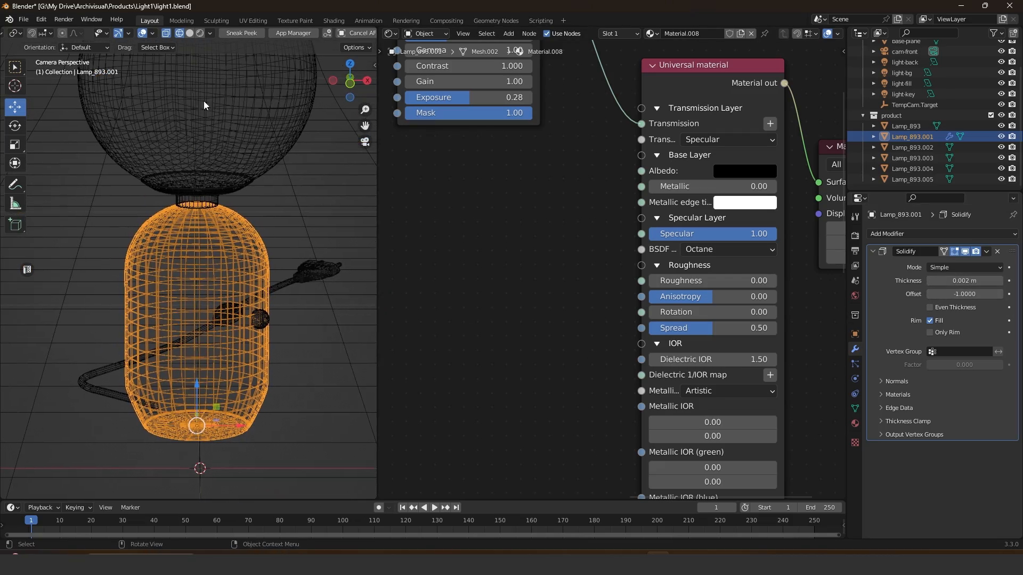
Switch the 3D viewport to solid shading and clear the Octane resource cache.
{"action": "left_click", "coordinate": [188, 33]}
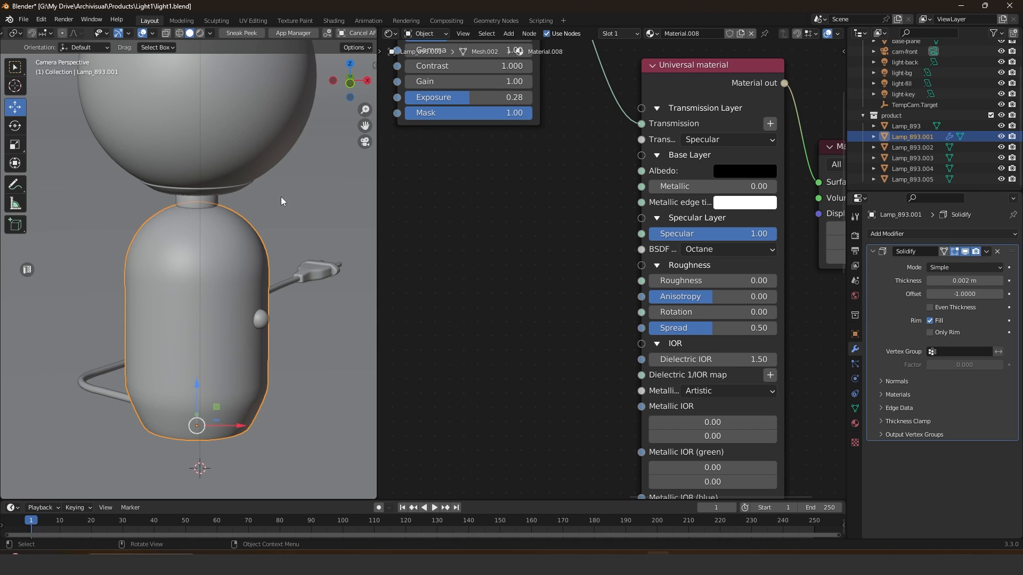
{"action": "key", "text": "q"}
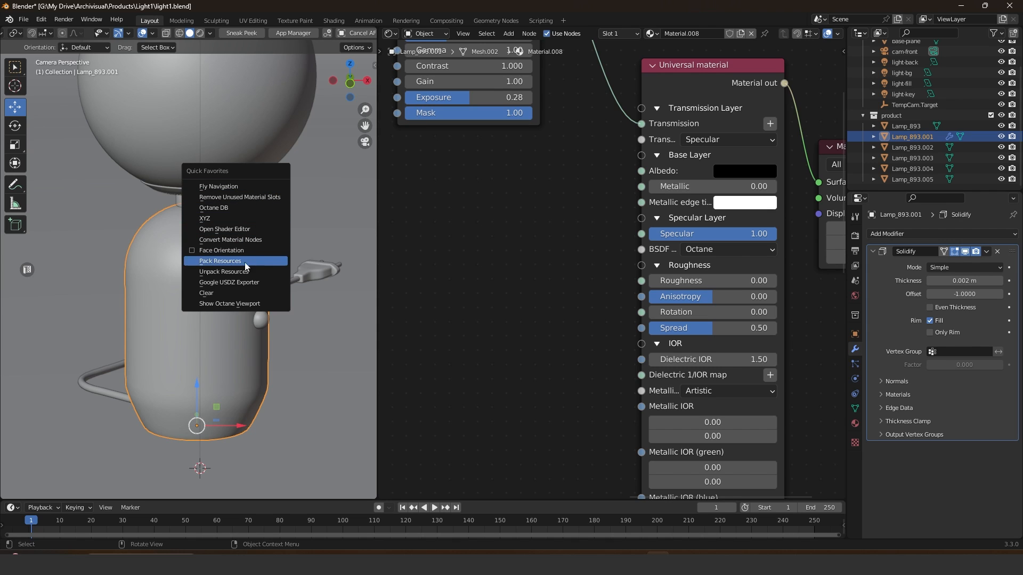
{"action": "left_click", "coordinate": [216, 293]}
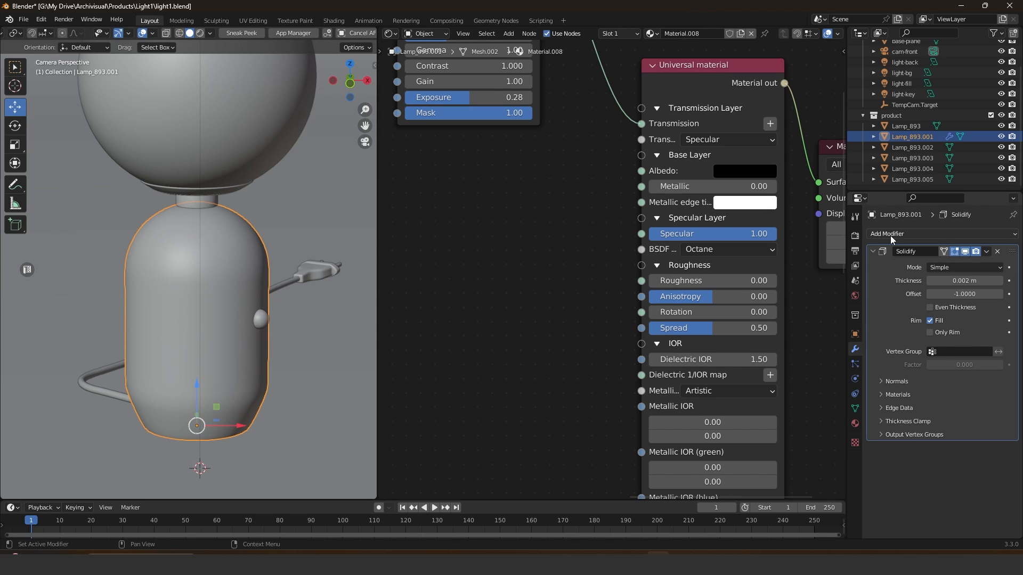
Examine the Octane Server render settings for the Resource Cache and its Clear option.
{"action": "left_click", "coordinate": [855, 235]}
{"action": "scroll", "coordinate": [884, 239], "scroll_direction": "down", "scroll_amount": 10}
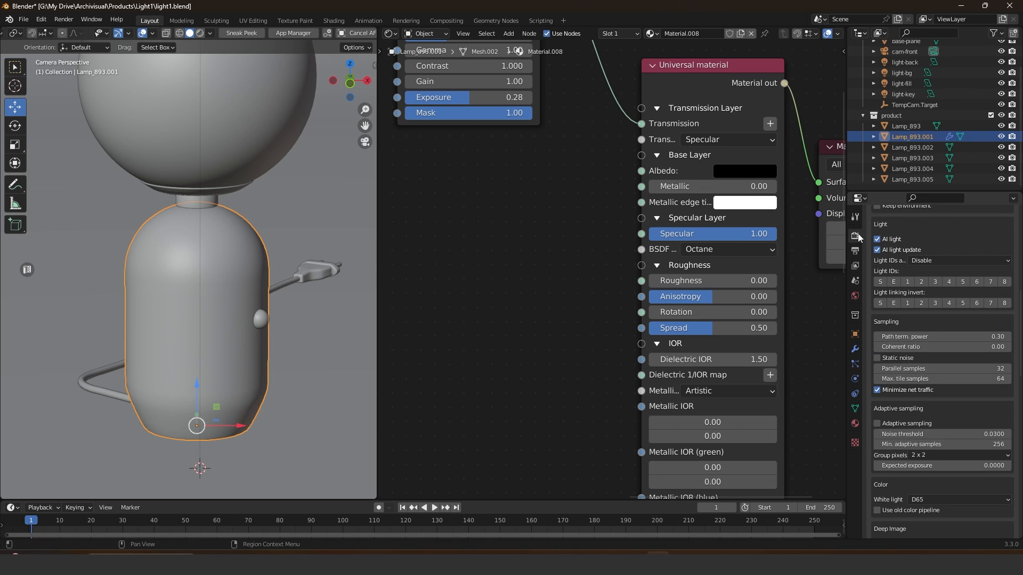
{"action": "scroll", "coordinate": [916, 415], "scroll_direction": "down", "scroll_amount": 2}
{"action": "scroll", "coordinate": [943, 362], "scroll_direction": "down", "scroll_amount": 10}
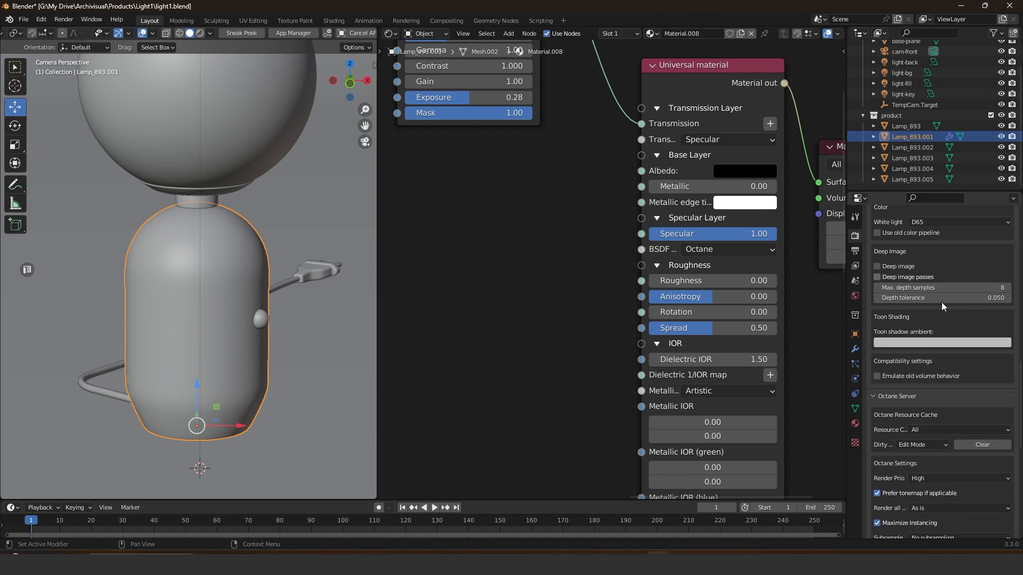
{"action": "scroll", "coordinate": [930, 438], "scroll_direction": "down", "scroll_amount": 3}
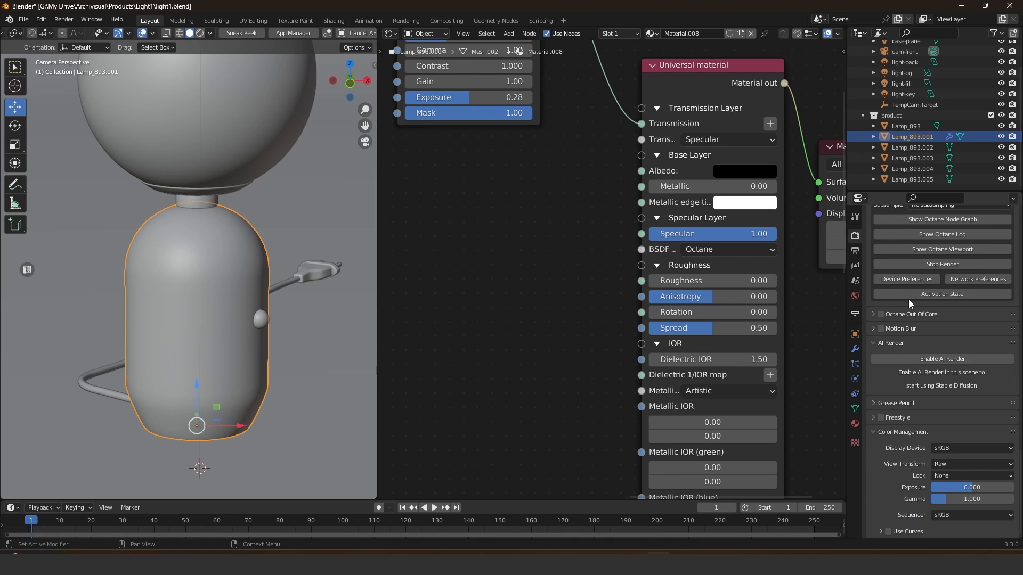
{"action": "scroll", "coordinate": [928, 448], "scroll_direction": "up", "scroll_amount": 6}
{"action": "scroll", "coordinate": [927, 431], "scroll_direction": "up", "scroll_amount": 1}
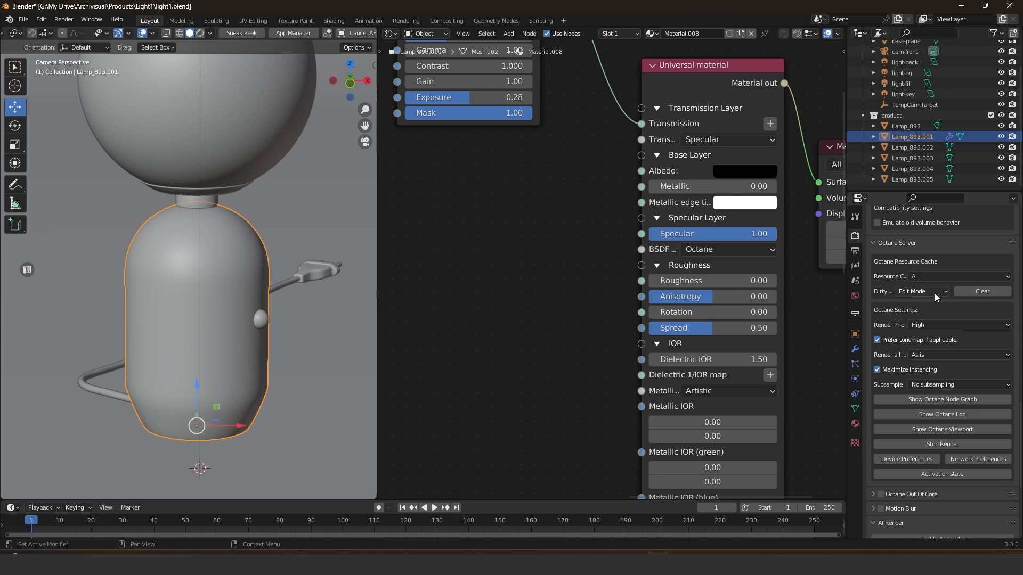
{"action": "scroll", "coordinate": [967, 296], "scroll_direction": "up", "scroll_amount": 10}
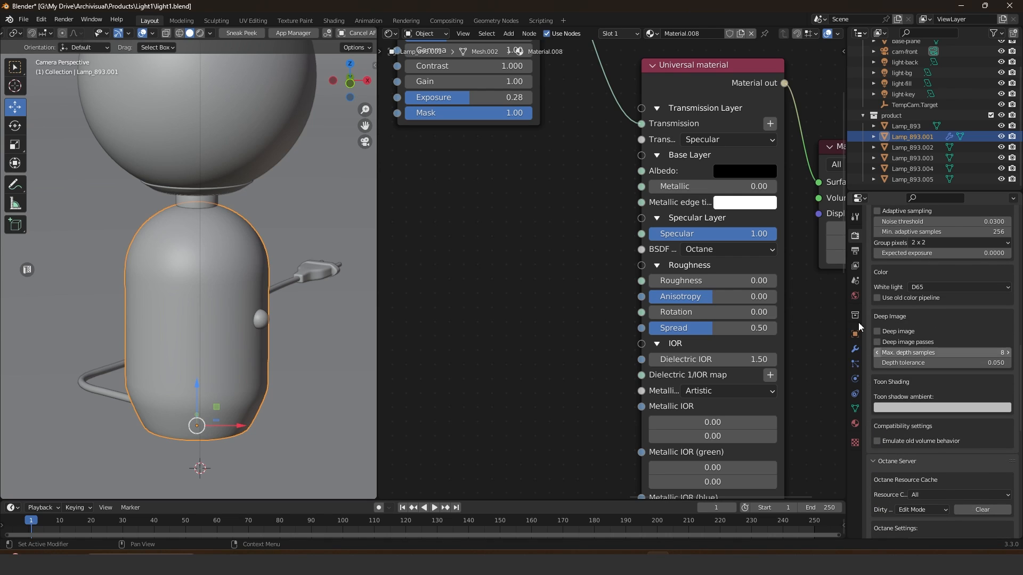
Switch the camera viewport to rendered shading to preview the glass lamp base.
{"action": "left_click", "coordinate": [200, 33]}
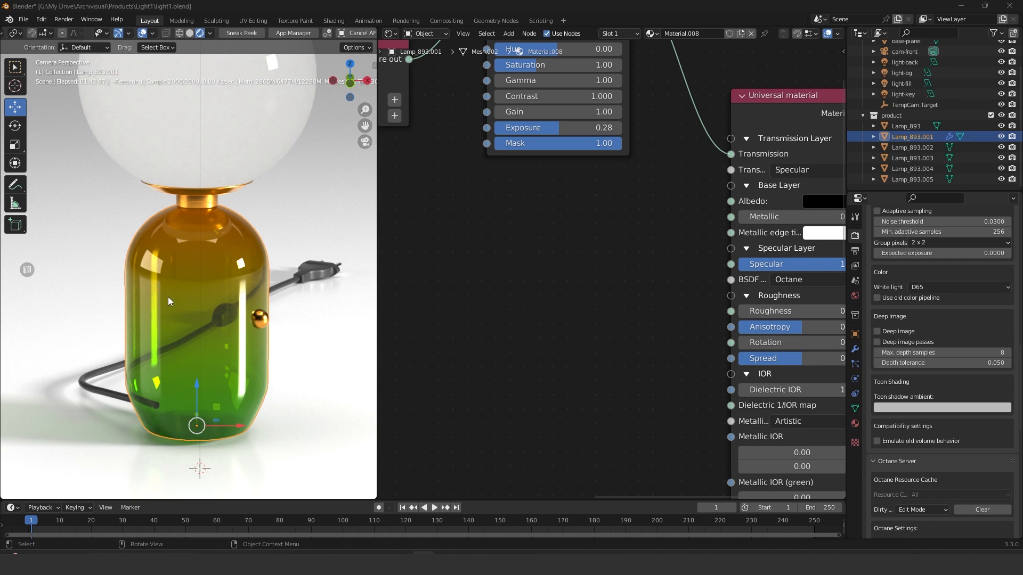
{"action": "left_click", "coordinate": [200, 285]}
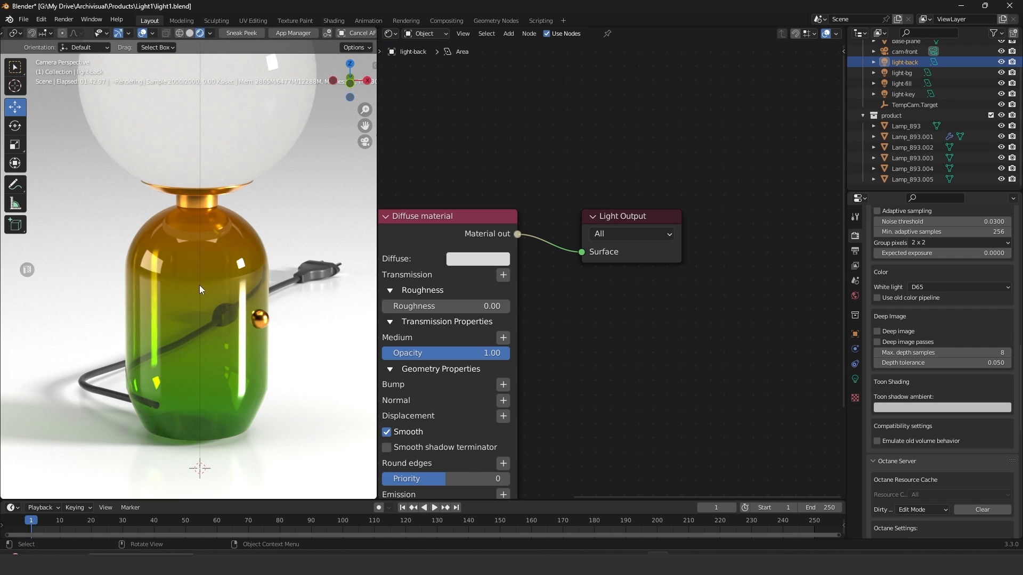
{"action": "middle_click_drag", "start_coordinate": [577, 244], "coordinate": [746, 170]}
{"action": "scroll", "coordinate": [693, 183], "scroll_direction": "down", "scroll_amount": 3}
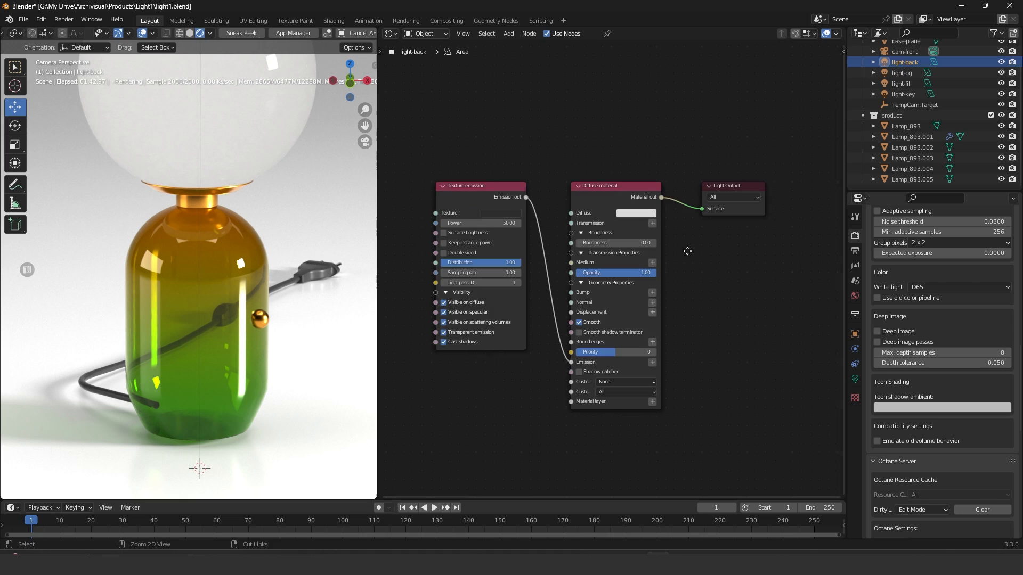
Turn the Outliner area into an Image Editor and load the Sand_Normal texture into it.
{"action": "left_click", "coordinate": [859, 34]}
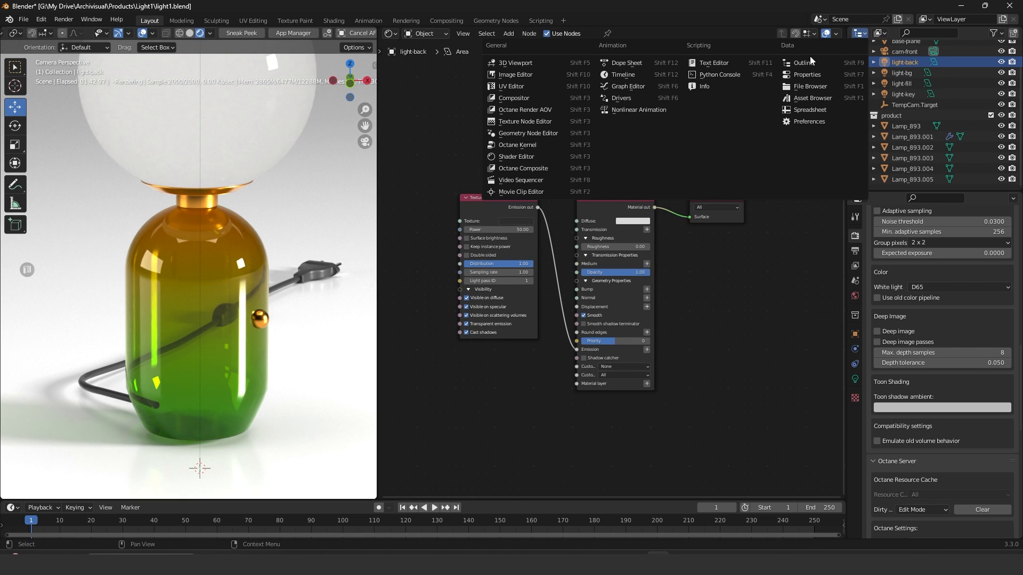
{"action": "left_click", "coordinate": [512, 76]}
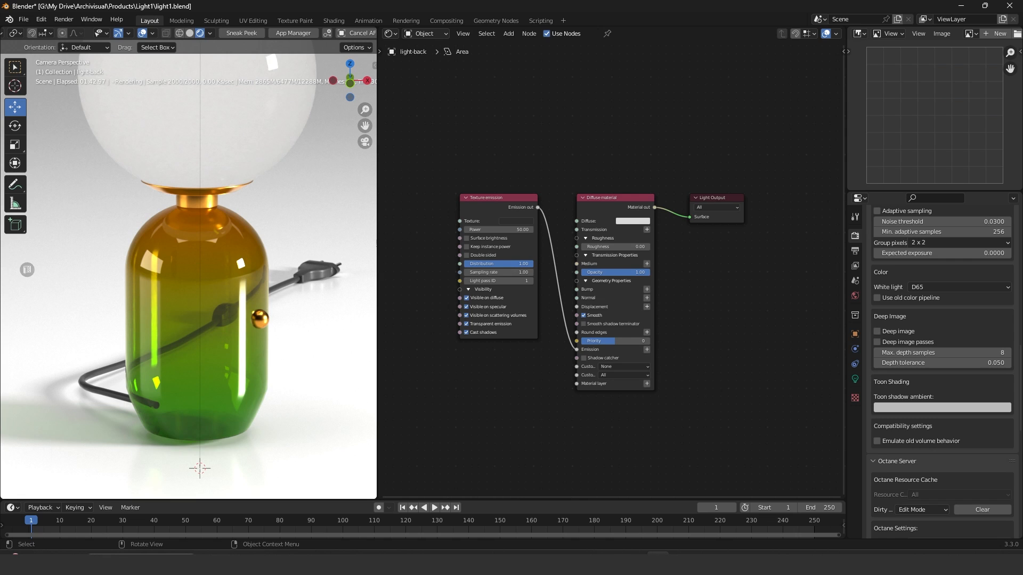
{"action": "left_click_drag", "start_coordinate": [1, 344], "coordinate": [928, 119]}
{"action": "middle_click_drag", "start_coordinate": [973, 95], "coordinate": [929, 131]}
Add the Sand_Normal image texture to the lamp base's Material.008 and connect it to the Universal material's Normal input.
{"action": "left_click", "coordinate": [173, 293]}
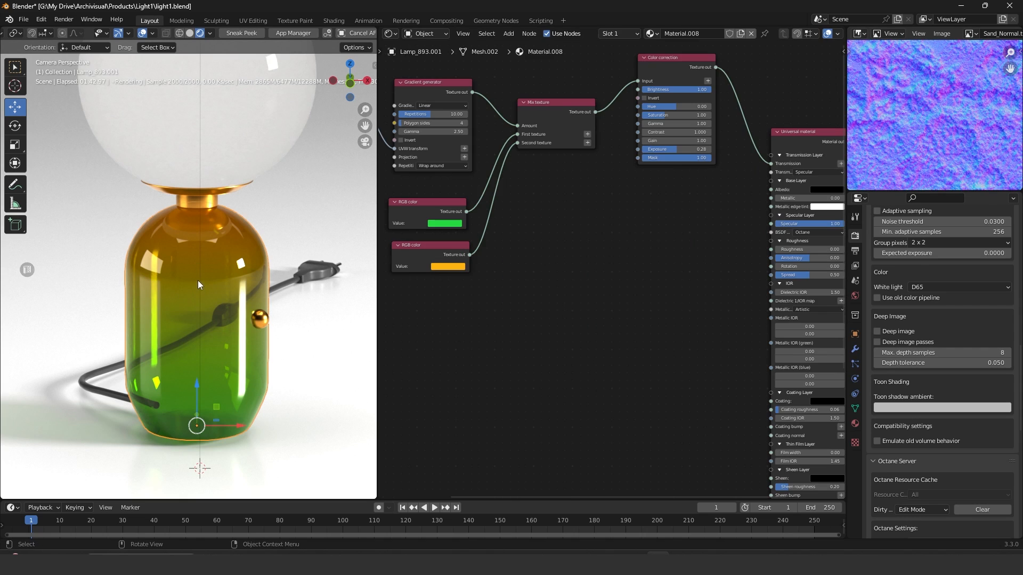
{"action": "middle_click_drag", "start_coordinate": [610, 298], "coordinate": [540, 135]}
{"action": "middle_click_drag", "start_coordinate": [597, 203], "coordinate": [572, 333], "text": "ctrl"}
{"action": "middle_click_drag", "start_coordinate": [572, 333], "coordinate": [562, 288]}
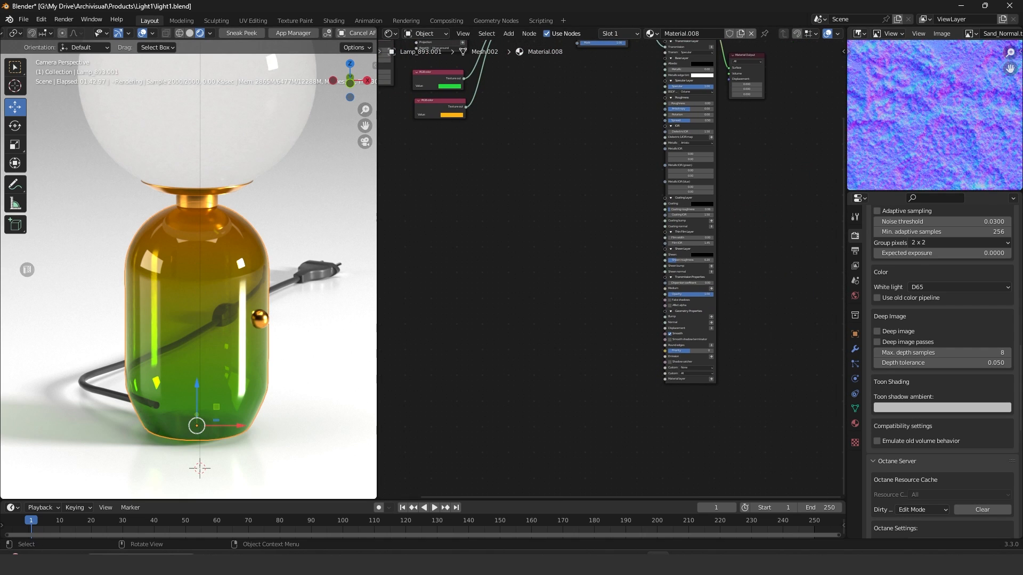
{"action": "left_click_drag", "start_coordinate": [631, 290], "coordinate": [586, 289]}
{"action": "middle_click_drag", "start_coordinate": [620, 296], "coordinate": [637, 243]}
{"action": "scroll", "coordinate": [616, 242], "scroll_direction": "up", "scroll_amount": 5}
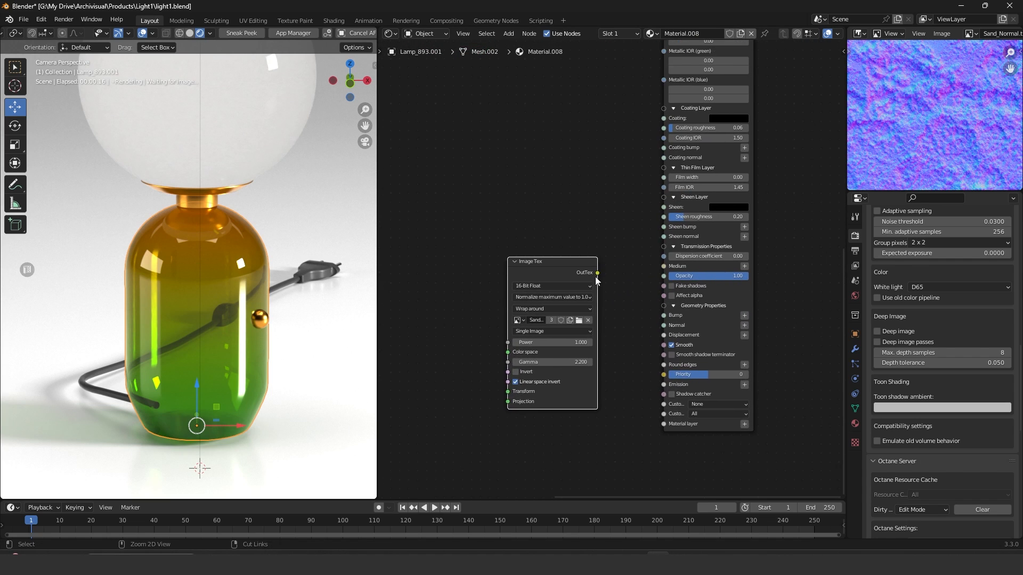
{"action": "left_click_drag", "start_coordinate": [592, 274], "coordinate": [683, 343]}
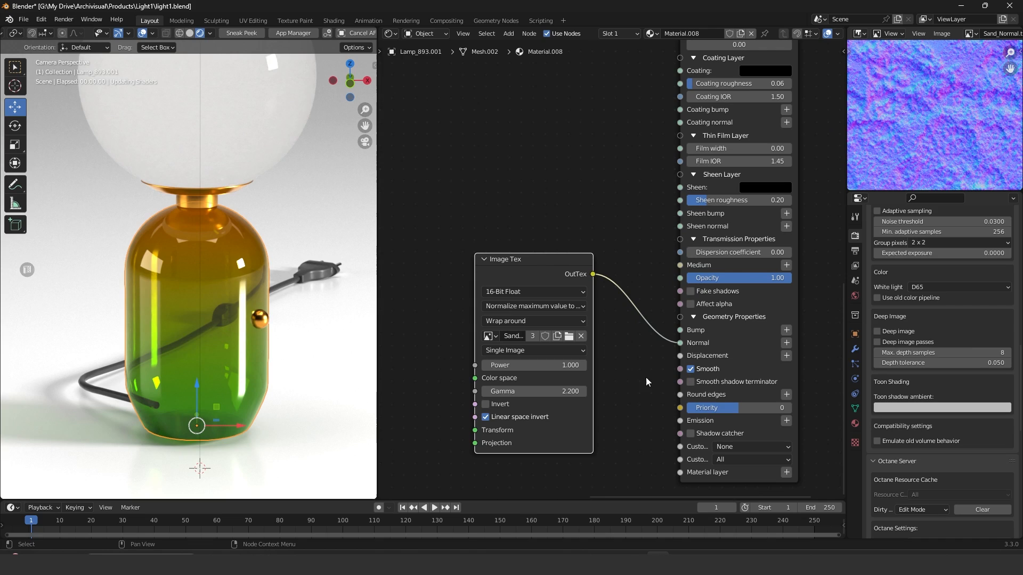
{"action": "middle_click_drag", "start_coordinate": [561, 285], "coordinate": [624, 208]}
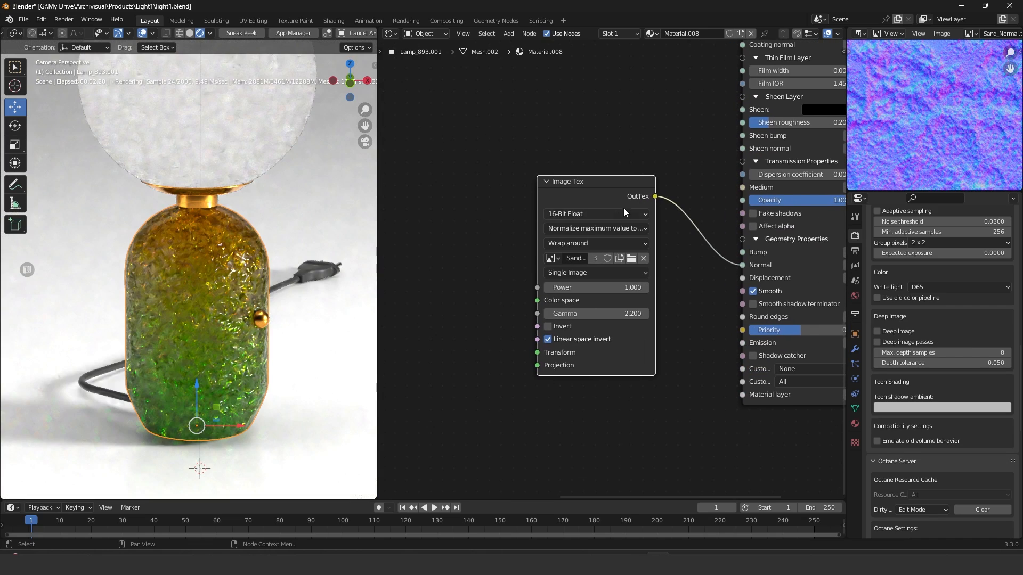
{"action": "left_click_drag", "start_coordinate": [602, 185], "coordinate": [558, 164]}
Set the normal map's Image Tex power to 0.1 and inspect the glass surface up close.
{"action": "left_click", "coordinate": [591, 269]}
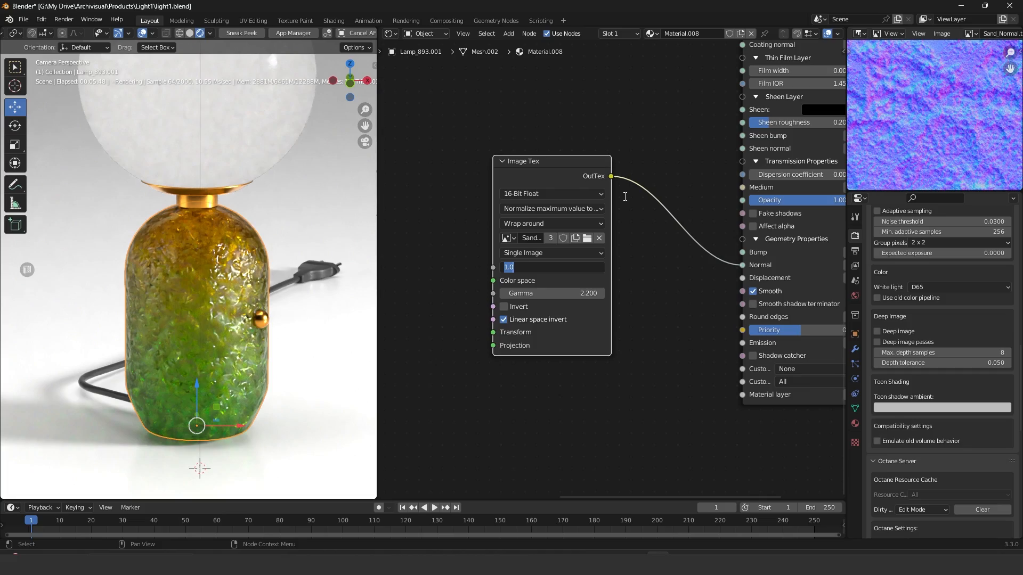
{"action": "type", "text": "0.1"}
{"action": "key", "text": "Return"}
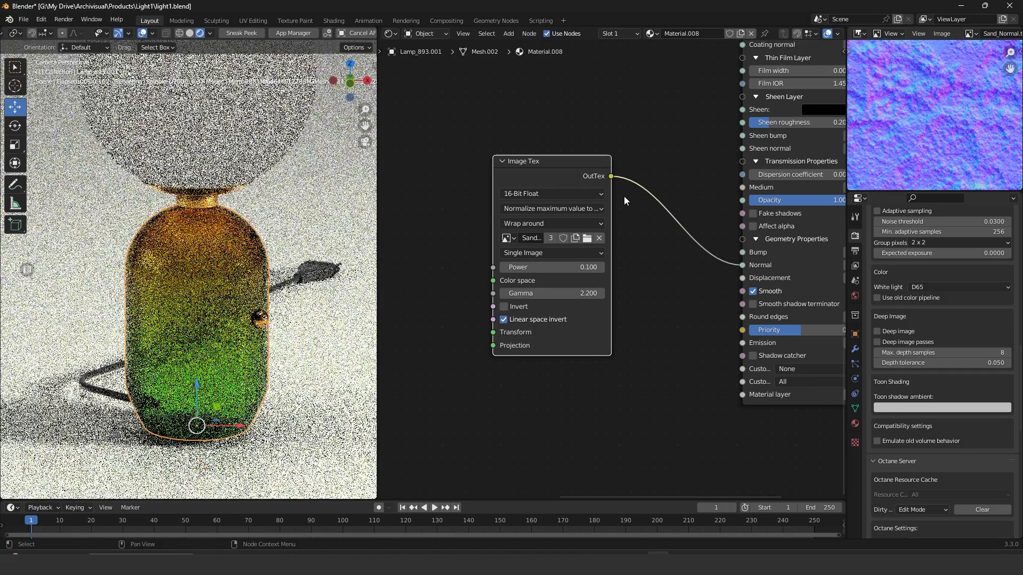
{"action": "scroll", "coordinate": [254, 303], "scroll_direction": "up", "scroll_amount": 5}
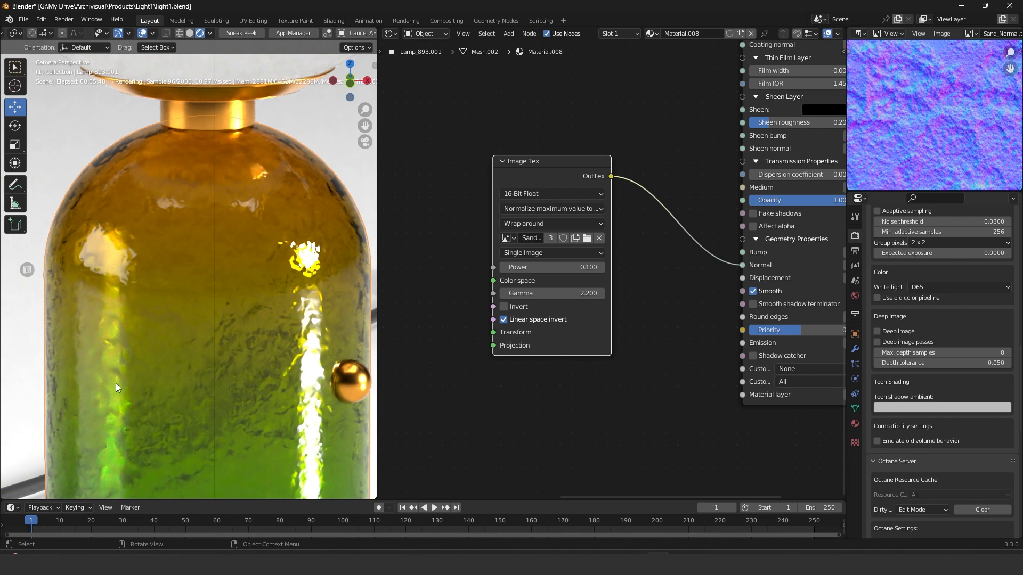
Add a Transform value node feeding the Transform input of the normal map's Image Tex node.
{"action": "right_click", "coordinate": [548, 162]}
{"action": "mouse_move", "coordinate": [567, 161]}
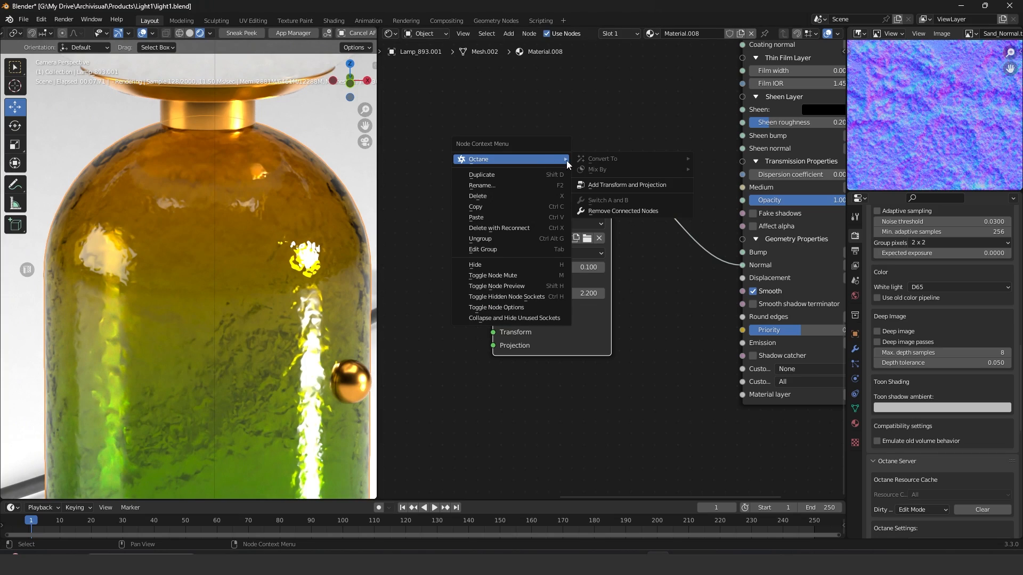
{"action": "left_click", "coordinate": [645, 185]}
{"action": "left_click", "coordinate": [629, 249]}
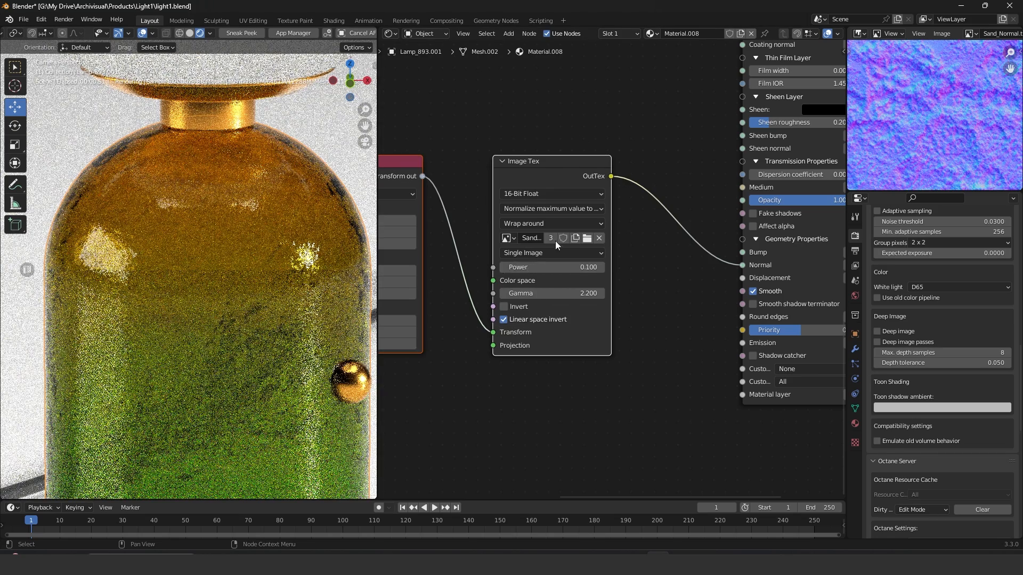
Set the normal map's Transform value scale to 5 on all three axes.
{"action": "middle_click_drag", "start_coordinate": [555, 241], "coordinate": [692, 261]}
{"action": "left_click_drag", "start_coordinate": [538, 184], "coordinate": [495, 128]}
{"action": "left_click", "coordinate": [517, 119]}
{"action": "left_click_drag", "start_coordinate": [501, 233], "coordinate": [499, 258]}
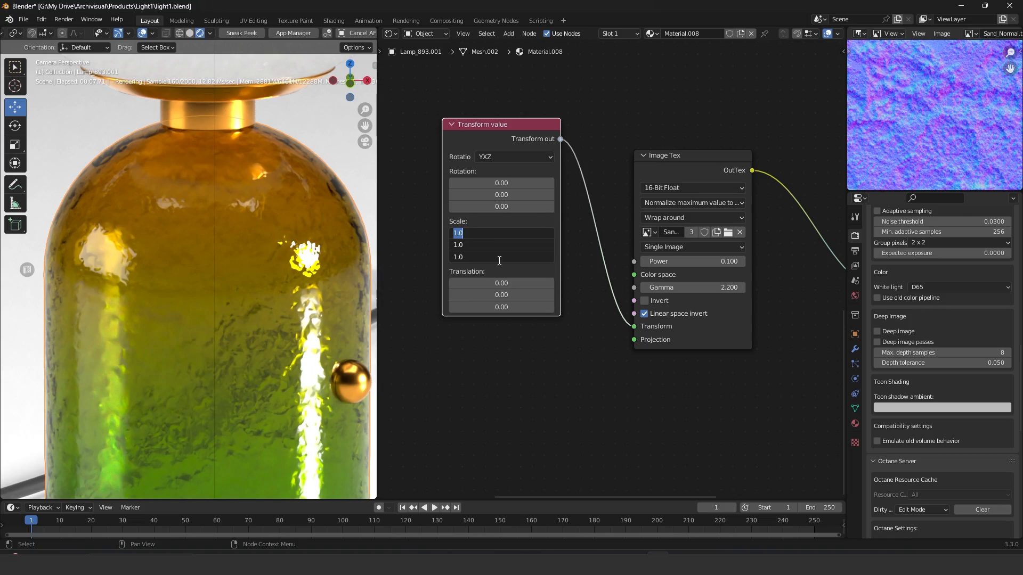
{"action": "type", "text": "5"}
{"action": "key", "text": "Return"}
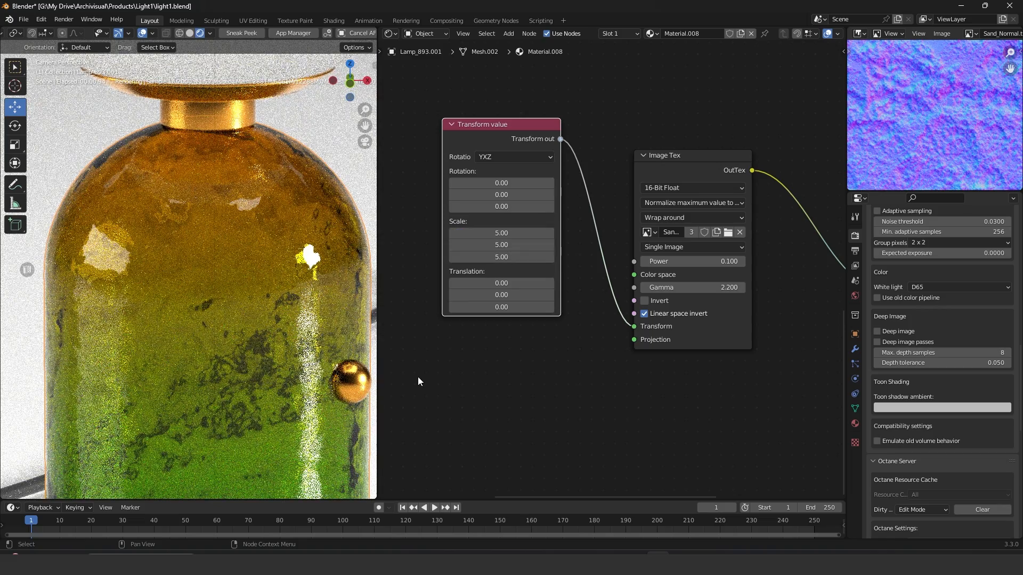
Try a stronger normal effect by setting the Image Tex power to 0.3.
{"action": "middle_click_drag", "start_coordinate": [321, 312], "coordinate": [294, 314], "text": "ctrl"}
{"action": "middle_click_drag", "start_coordinate": [701, 345], "coordinate": [607, 320]}
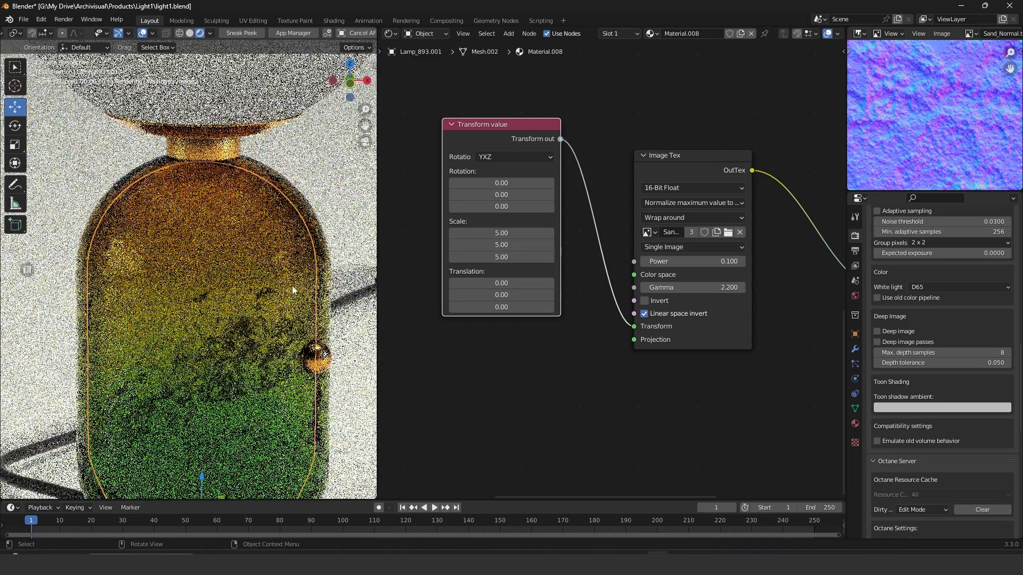
{"action": "scroll", "coordinate": [607, 320], "scroll_direction": "up", "scroll_amount": 2}
{"action": "double_click", "coordinate": [591, 224]}
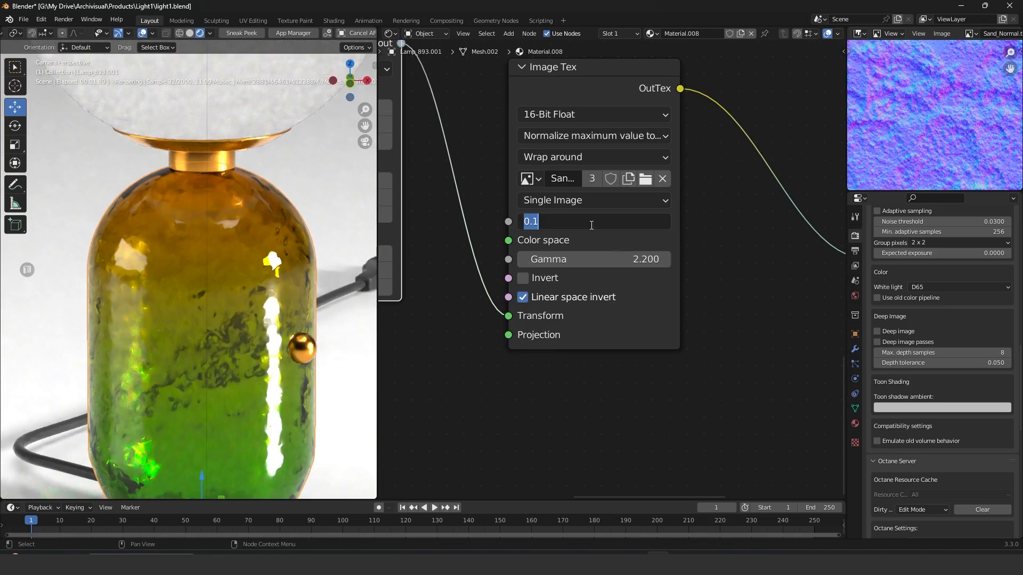
{"action": "key", "text": "Right"}
{"action": "key", "text": "BackSpace"}
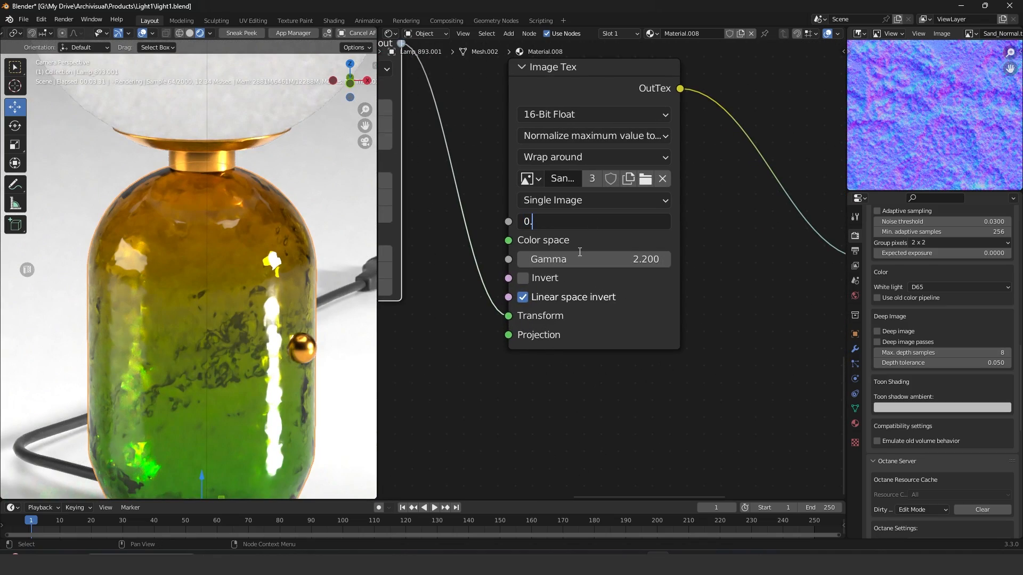
{"action": "type", "text": "3"}
{"action": "key", "text": "Return"}
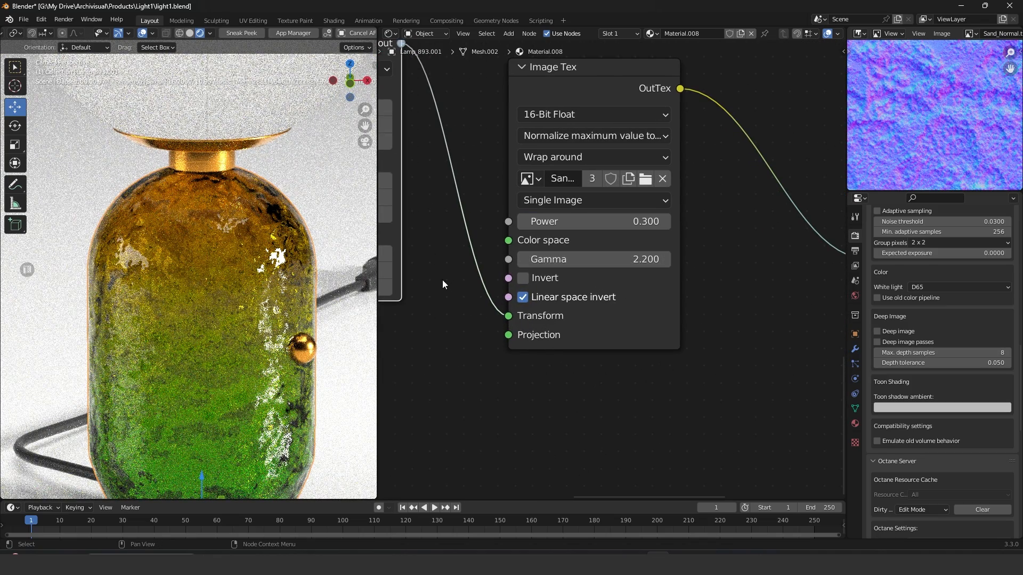
Set the Image Tex power of the normal map to 0.2.
{"action": "double_click", "coordinate": [632, 227]}
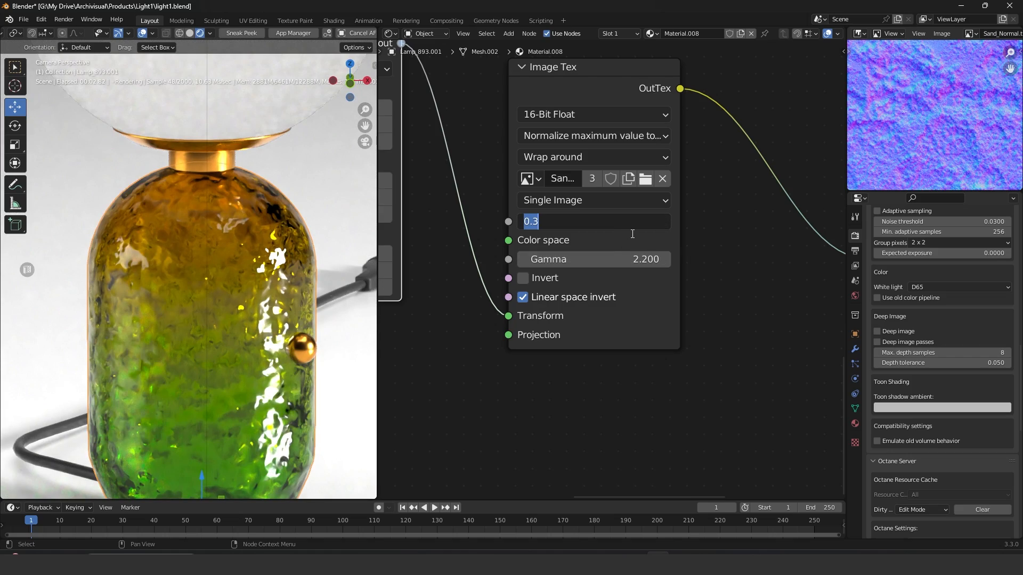
{"action": "key", "text": "Right"}
{"action": "key", "text": "BackSpace"}
{"action": "type", "text": "2"}
{"action": "key", "text": "Return"}
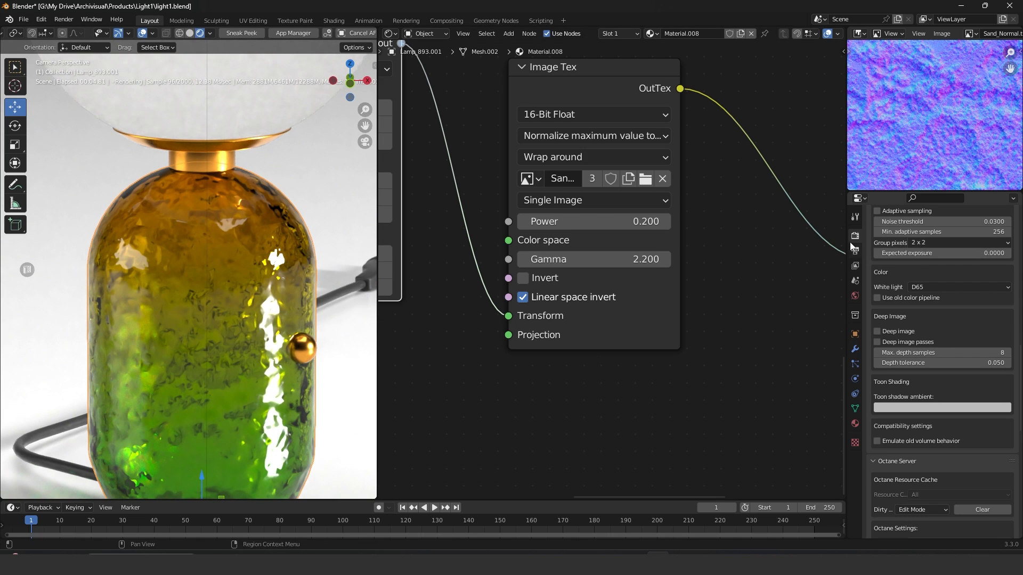
Select the cam-front camera, then split the node editor and make its upper half a 3D Viewport.
{"action": "scroll", "coordinate": [938, 234], "scroll_direction": "down", "scroll_amount": 6}
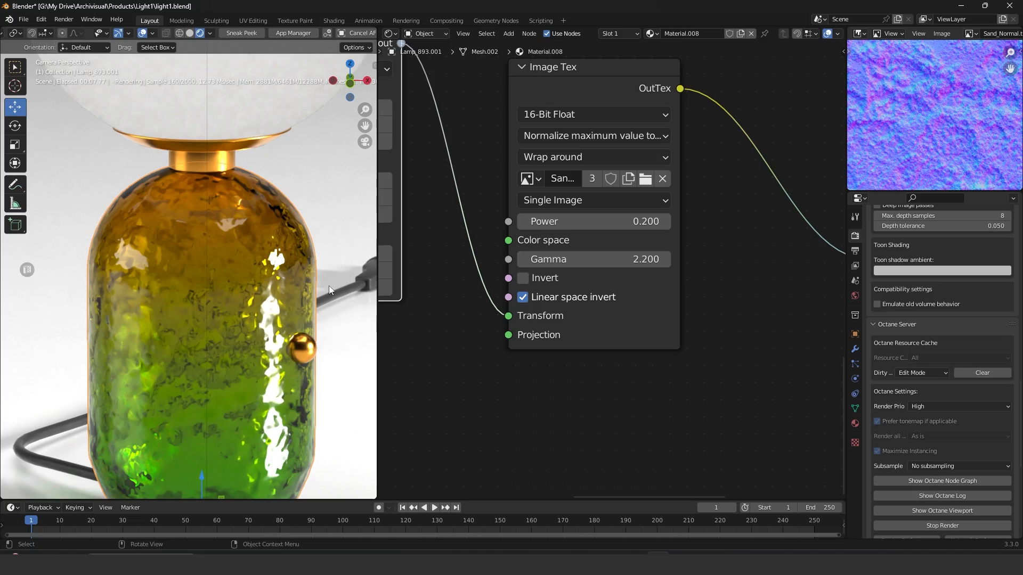
{"action": "scroll", "coordinate": [282, 344], "scroll_direction": "down", "scroll_amount": 5}
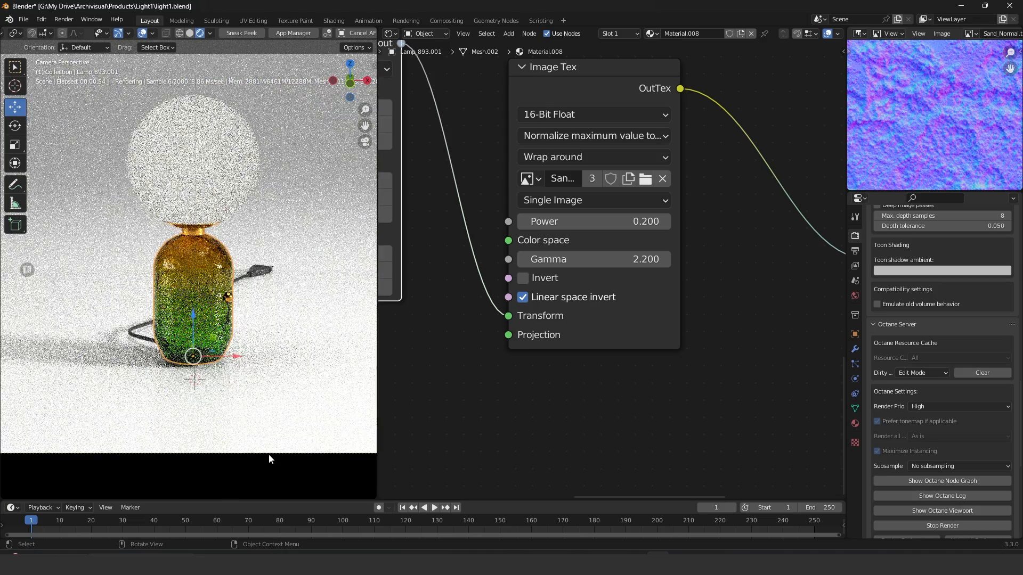
{"action": "left_click", "coordinate": [269, 454]}
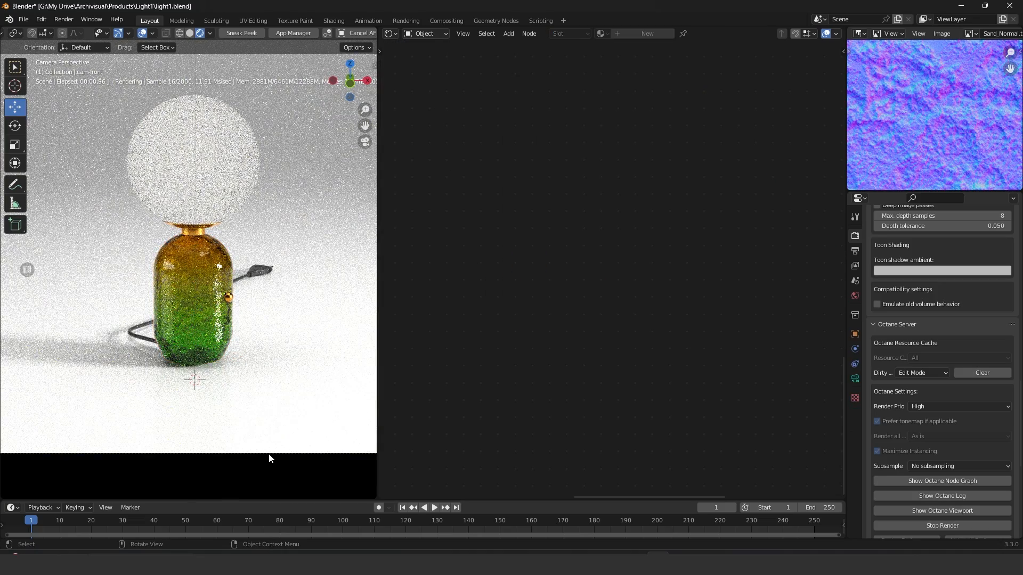
{"action": "left_click_drag", "start_coordinate": [381, 25], "coordinate": [383, 259]}
{"action": "left_click", "coordinate": [390, 33]}
{"action": "left_click", "coordinate": [416, 64]}
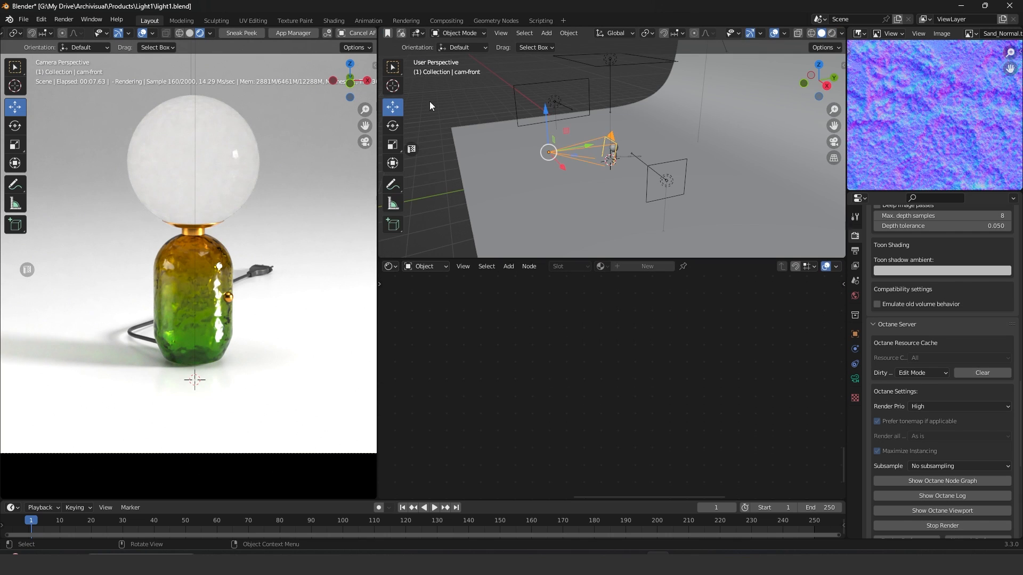
Set the Spectral AI Denoiser blend to 1 in the cam-front camera's render-mode Octane imager settings.
{"action": "left_click", "coordinate": [855, 379]}
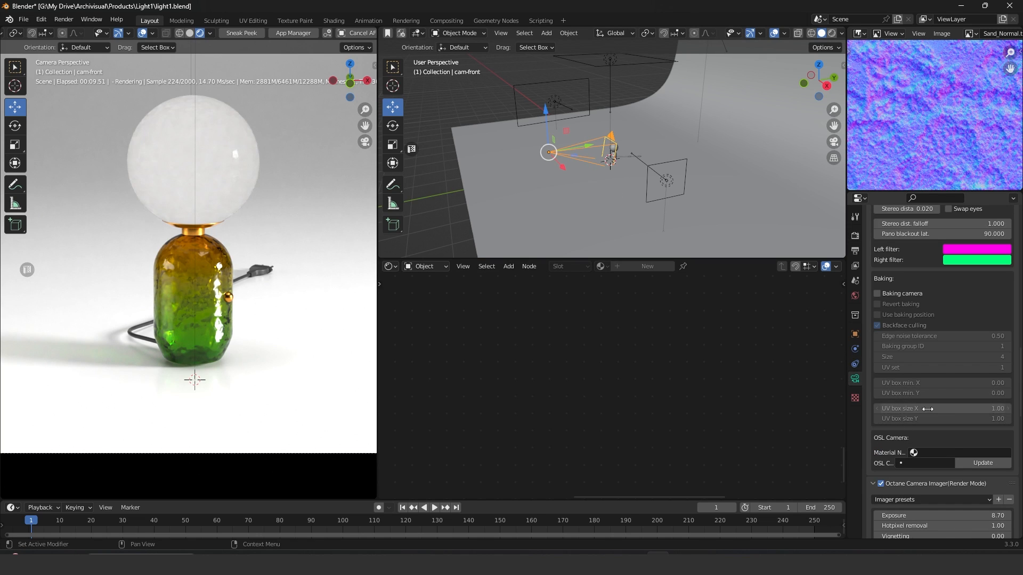
{"action": "scroll", "coordinate": [936, 423], "scroll_direction": "down", "scroll_amount": 8}
{"action": "scroll", "coordinate": [936, 422], "scroll_direction": "down", "scroll_amount": 6}
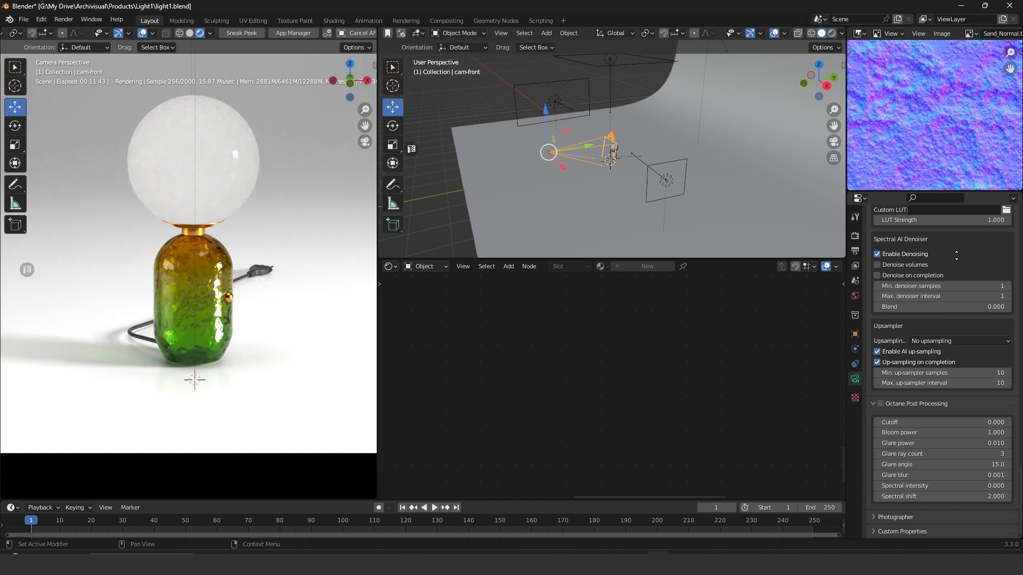
{"action": "scroll", "coordinate": [923, 358], "scroll_direction": "up", "scroll_amount": 5}
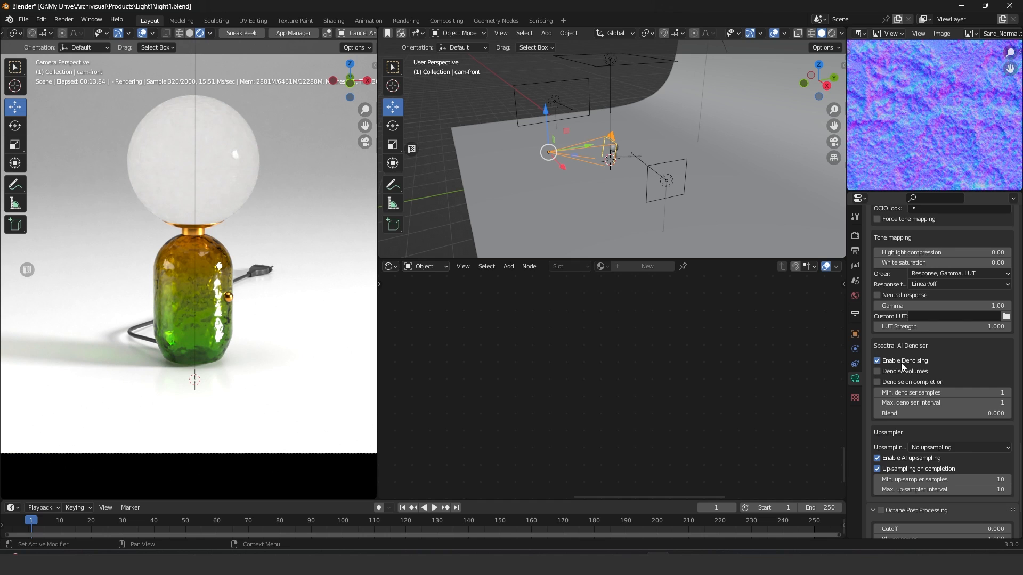
{"action": "left_click", "coordinate": [936, 414]}
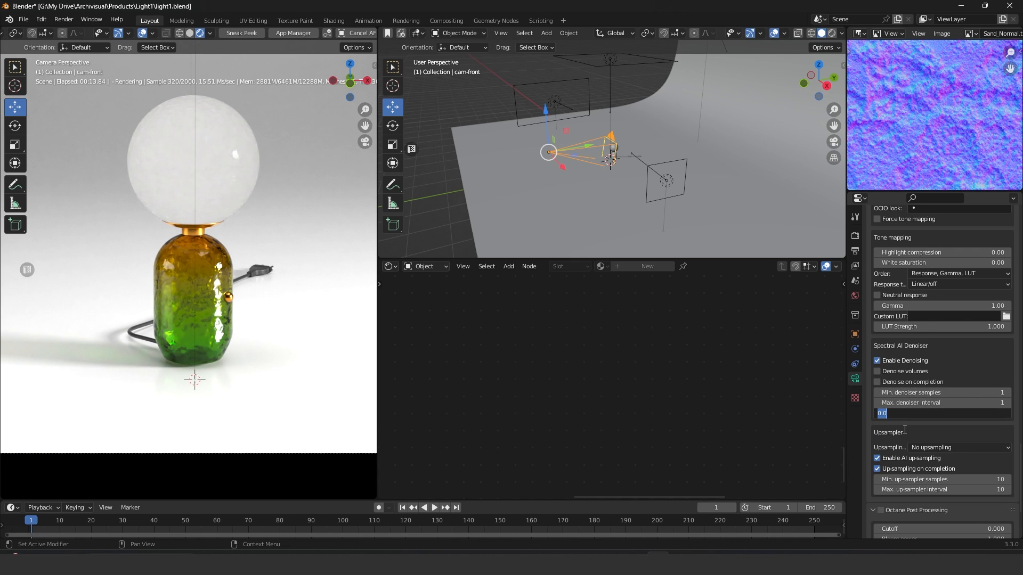
{"action": "type", "text": "1"}
{"action": "key", "text": "Return"}
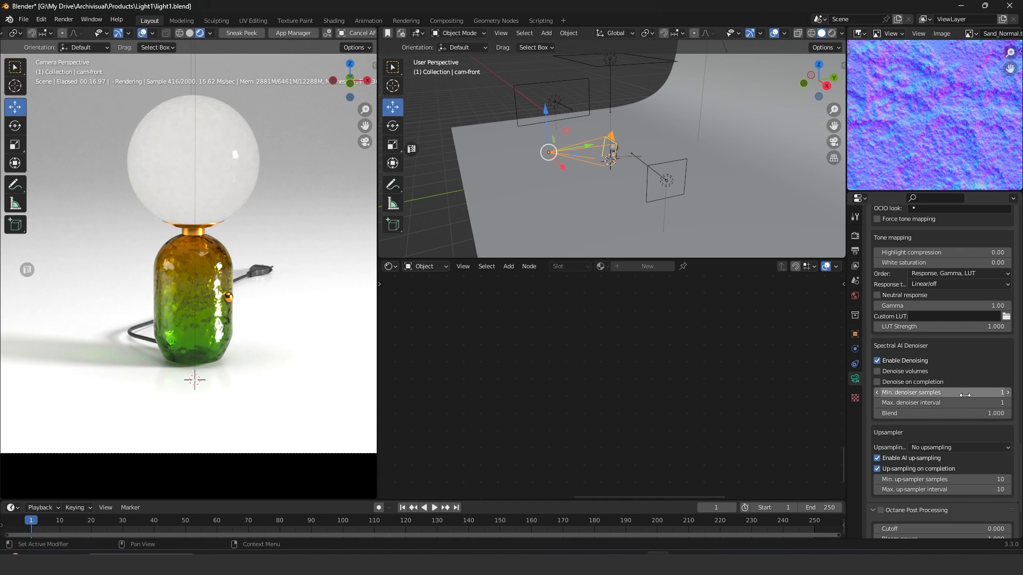
Select the glass lamp base in the rendered camera view, framed close on its surface.
{"action": "scroll", "coordinate": [263, 266], "scroll_direction": "up", "scroll_amount": 4}
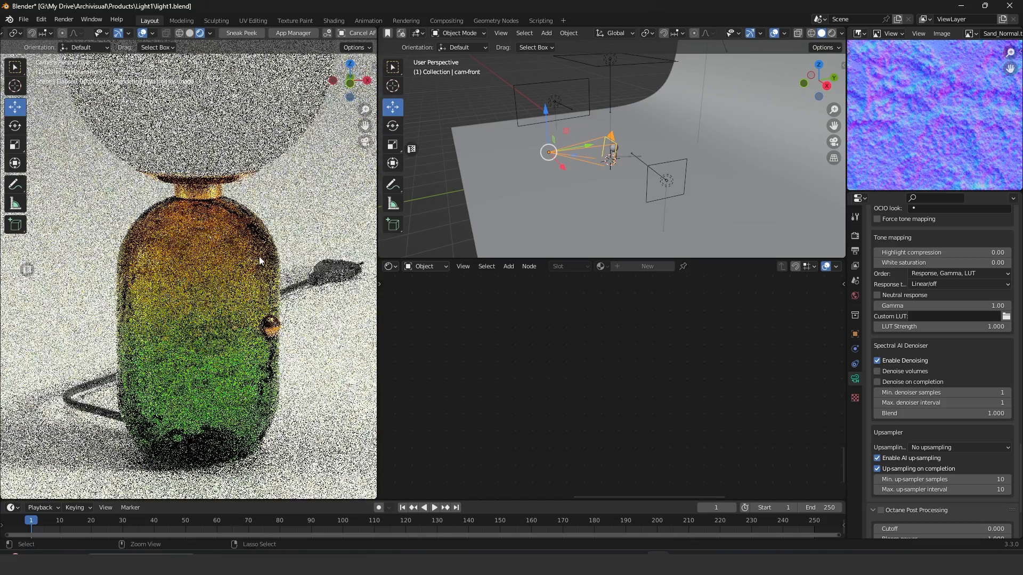
{"action": "scroll", "coordinate": [239, 310], "scroll_direction": "up", "scroll_amount": 2}
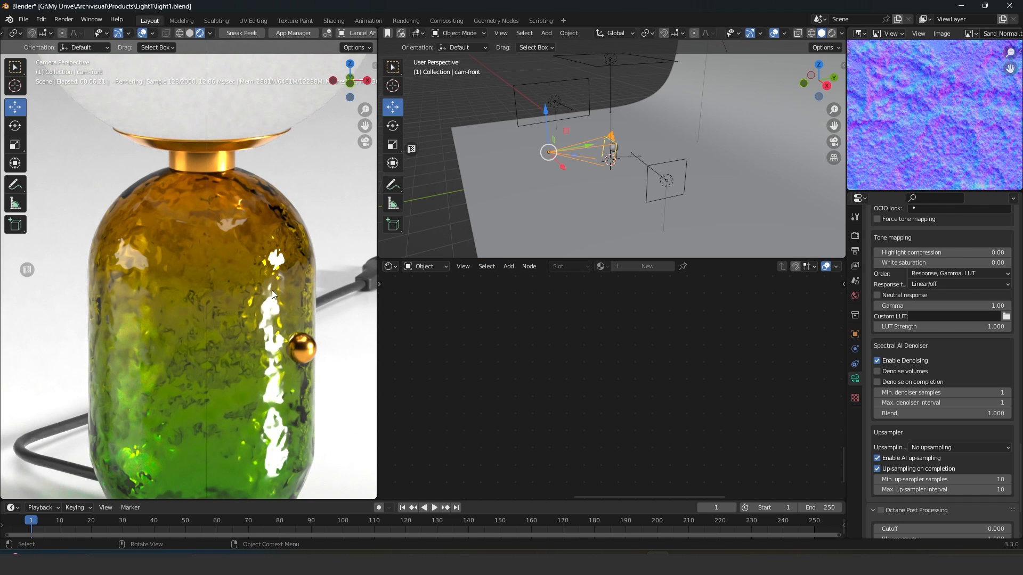
{"action": "left_click", "coordinate": [278, 270]}
Set the Spectral AI Denoiser blend to 1 in the rendered viewport's Octane imager settings.
{"action": "key", "text": "n"}
{"action": "scroll", "coordinate": [320, 417], "scroll_direction": "down", "scroll_amount": 5}
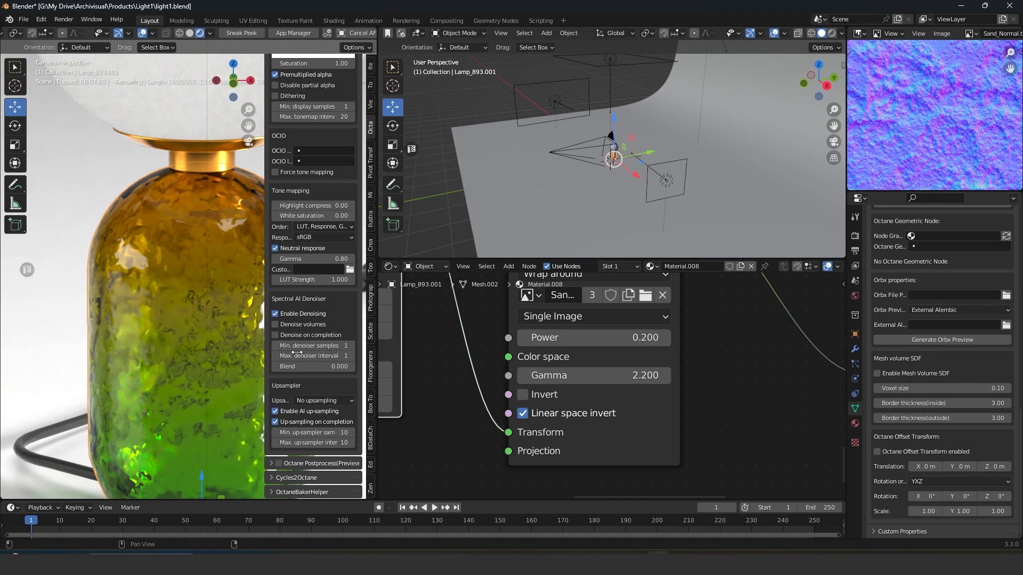
{"action": "left_click", "coordinate": [289, 368]}
{"action": "type", "text": "1"}
{"action": "key", "text": "Return"}
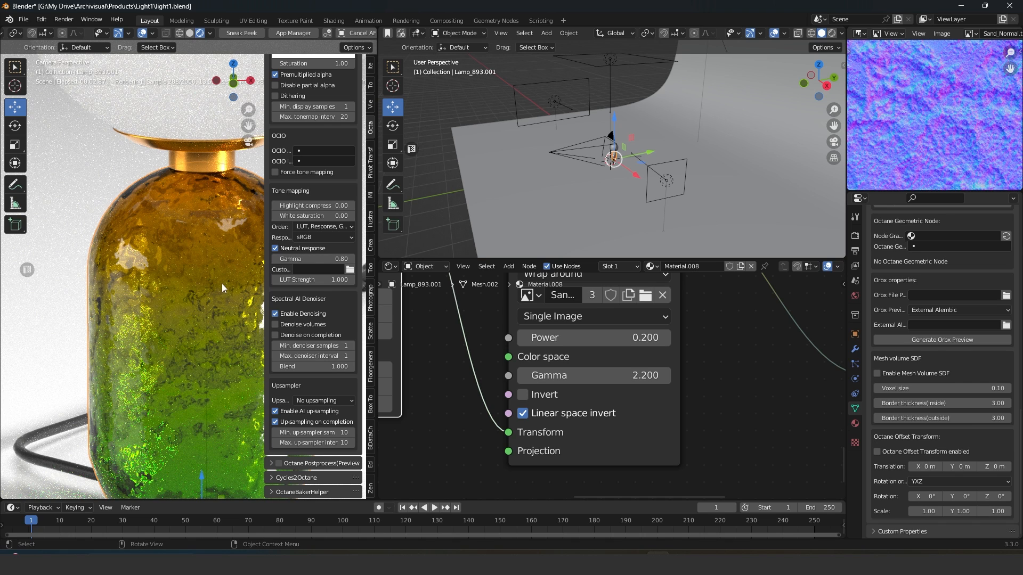
{"action": "key", "text": "n"}
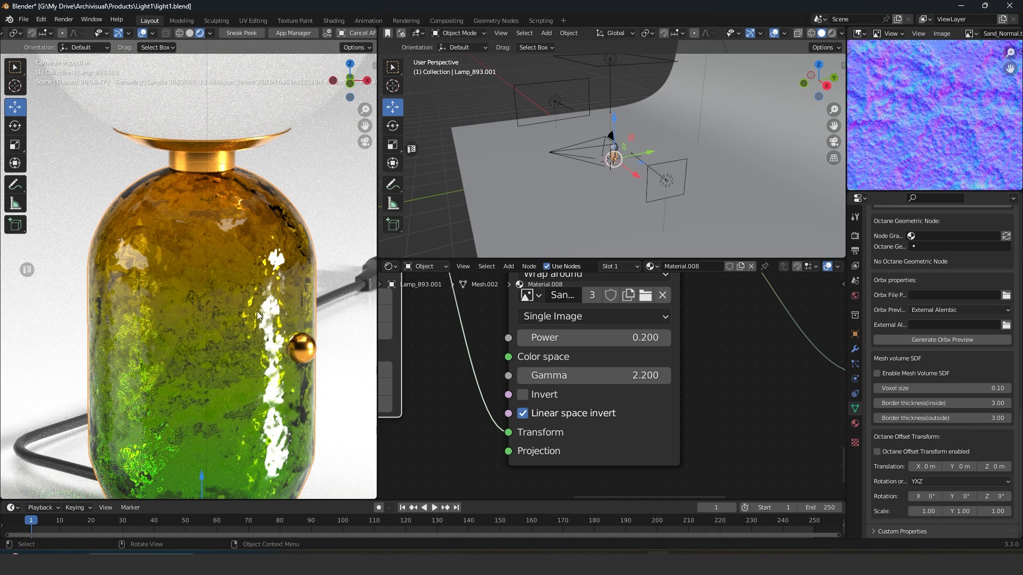
Set the Image Tex power of the glass normal map to 0.5.
{"action": "middle_click_drag", "start_coordinate": [254, 259], "coordinate": [198, 162], "text": "ctrl"}
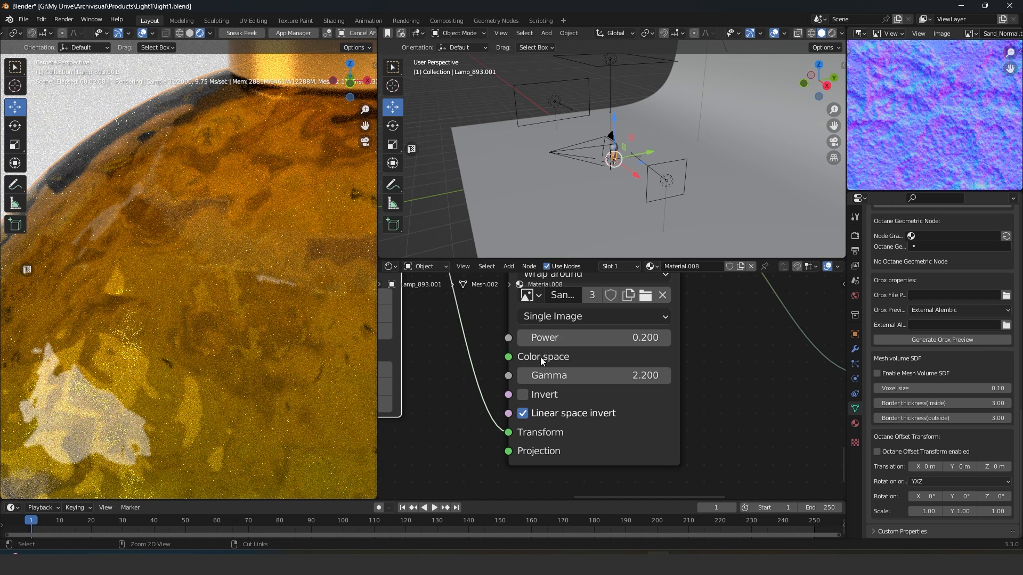
{"action": "scroll", "coordinate": [540, 357], "scroll_direction": "down", "scroll_amount": 4}
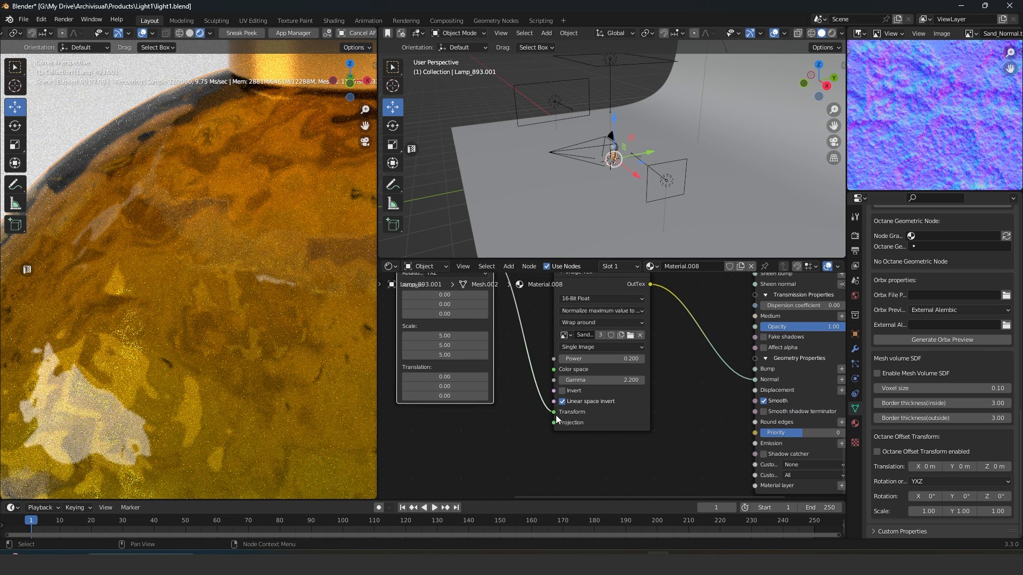
{"action": "left_click", "coordinate": [586, 363]}
{"action": "type", "text": "0.5"}
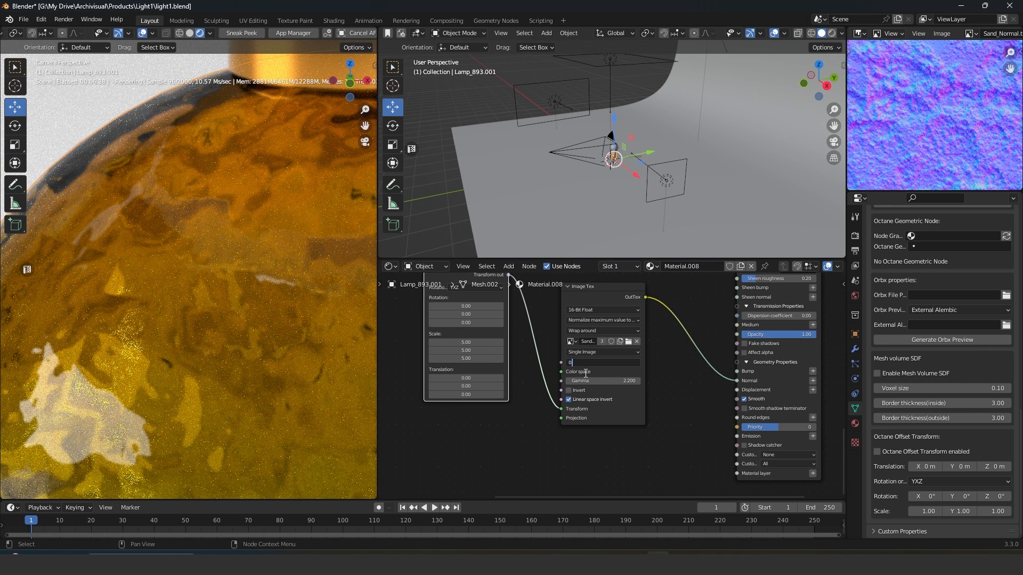
{"action": "key", "text": "Return"}
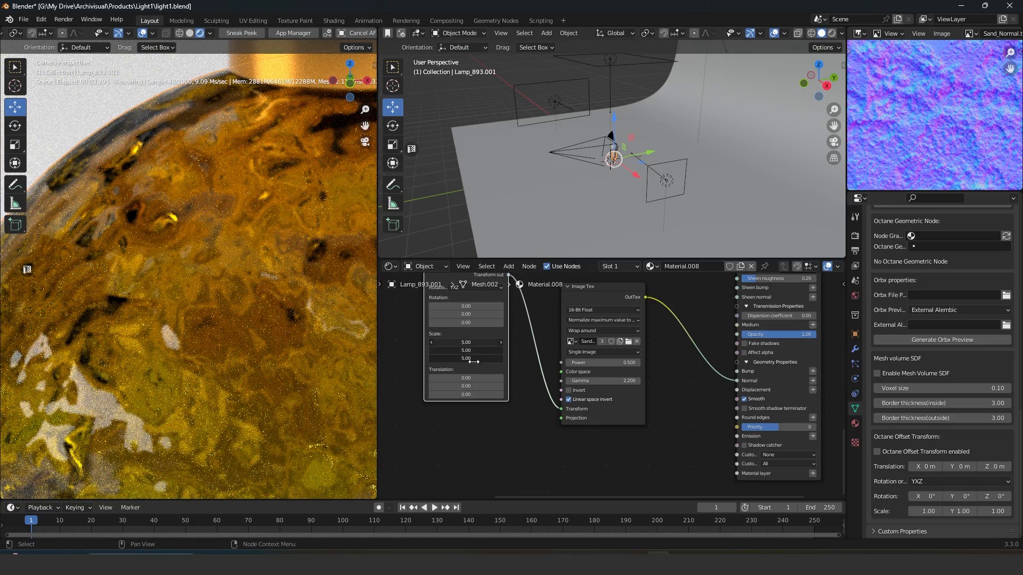
Try a scale of 10 on all three axes in the normal map's transform node and check the glass render.
{"action": "left_click_drag", "start_coordinate": [473, 362], "coordinate": [473, 343]}
{"action": "type", "text": "10"}
{"action": "key", "text": "Return"}
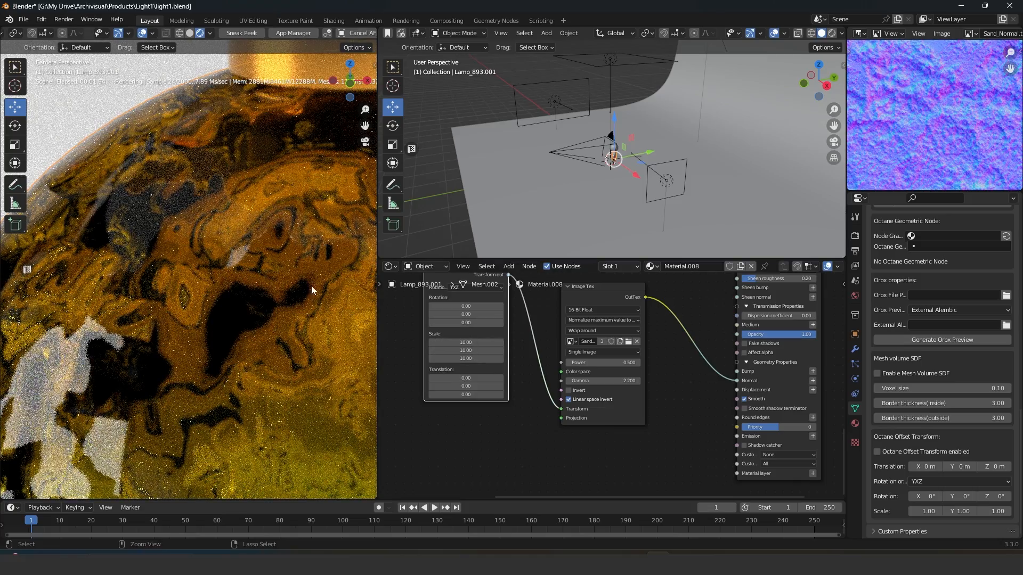
{"action": "scroll", "coordinate": [312, 288], "scroll_direction": "down", "scroll_amount": 3}
{"action": "scroll", "coordinate": [277, 348], "scroll_direction": "up", "scroll_amount": 4}
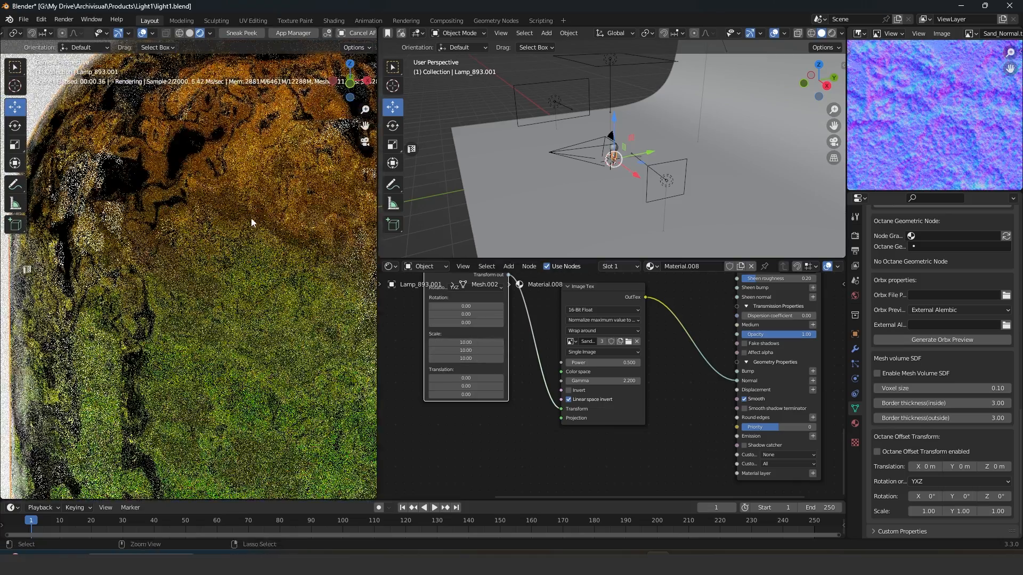
{"action": "scroll", "coordinate": [252, 222], "scroll_direction": "down", "scroll_amount": 5}
{"action": "scroll", "coordinate": [252, 222], "scroll_direction": "up", "scroll_amount": 2}
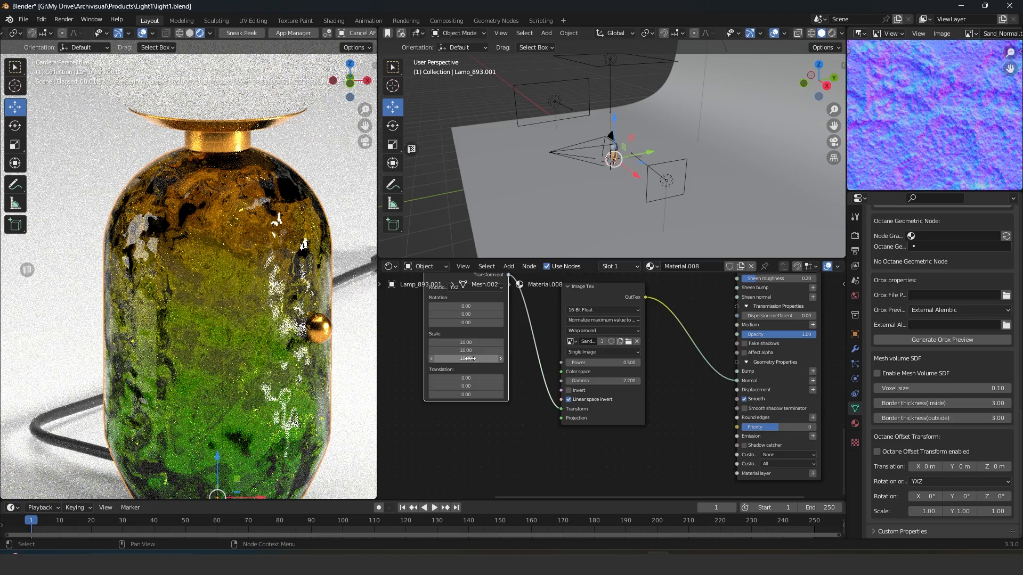
Set the normal map transform's scale to 3 on all three axes and inspect the glass texture up close.
{"action": "left_click_drag", "start_coordinate": [468, 342], "coordinate": [464, 370]}
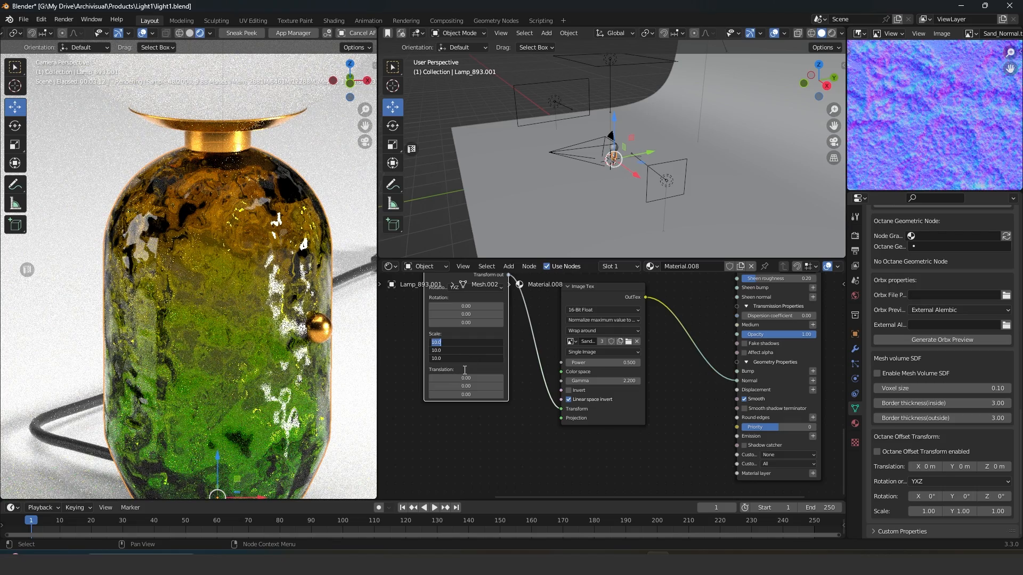
{"action": "type", "text": "3"}
{"action": "key", "text": "Return"}
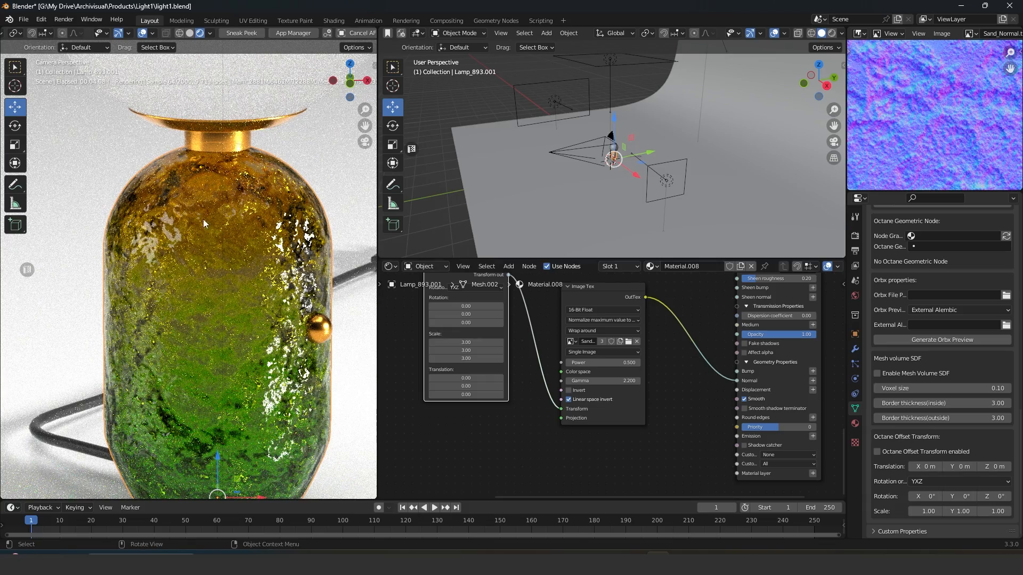
{"action": "scroll", "coordinate": [234, 181], "scroll_direction": "up", "scroll_amount": 4}
{"action": "middle_click_drag", "start_coordinate": [241, 183], "coordinate": [244, 284], "text": "shift"}
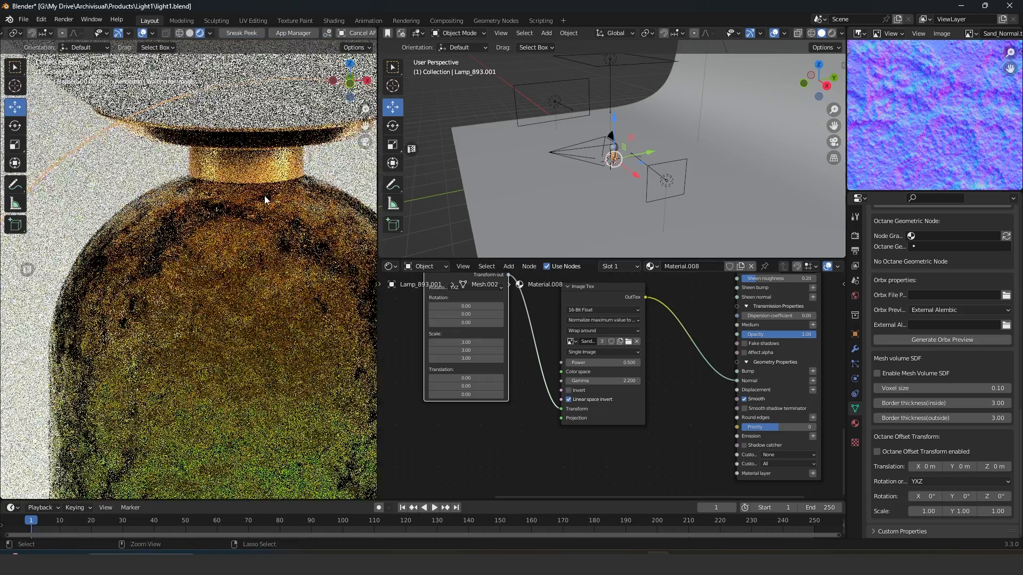
{"action": "scroll", "coordinate": [264, 196], "scroll_direction": "up", "scroll_amount": 4}
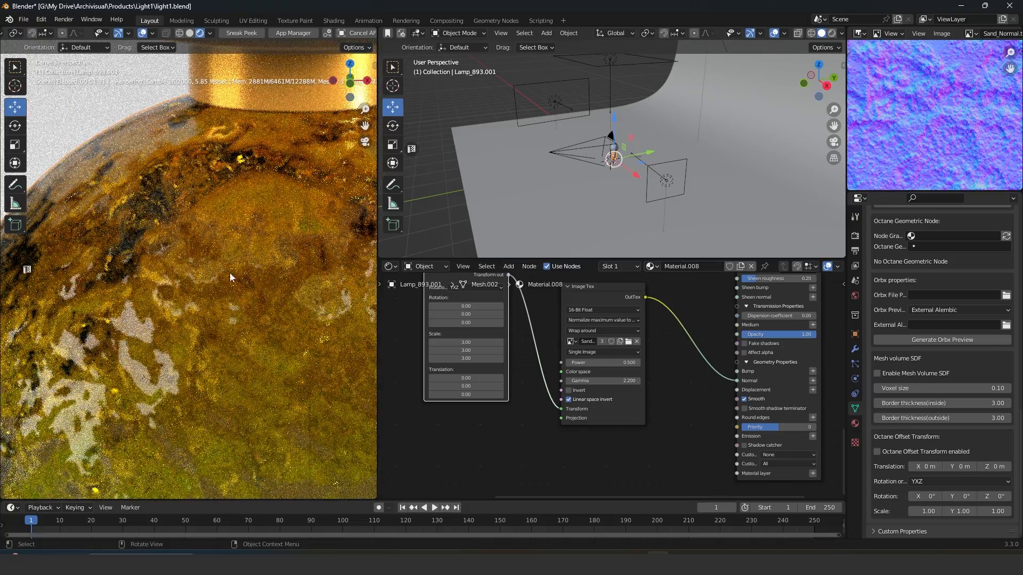
{"action": "middle_click_drag", "start_coordinate": [305, 198], "coordinate": [254, 290], "text": "ctrl"}
{"action": "scroll", "coordinate": [255, 291], "scroll_direction": "down", "scroll_amount": 3}
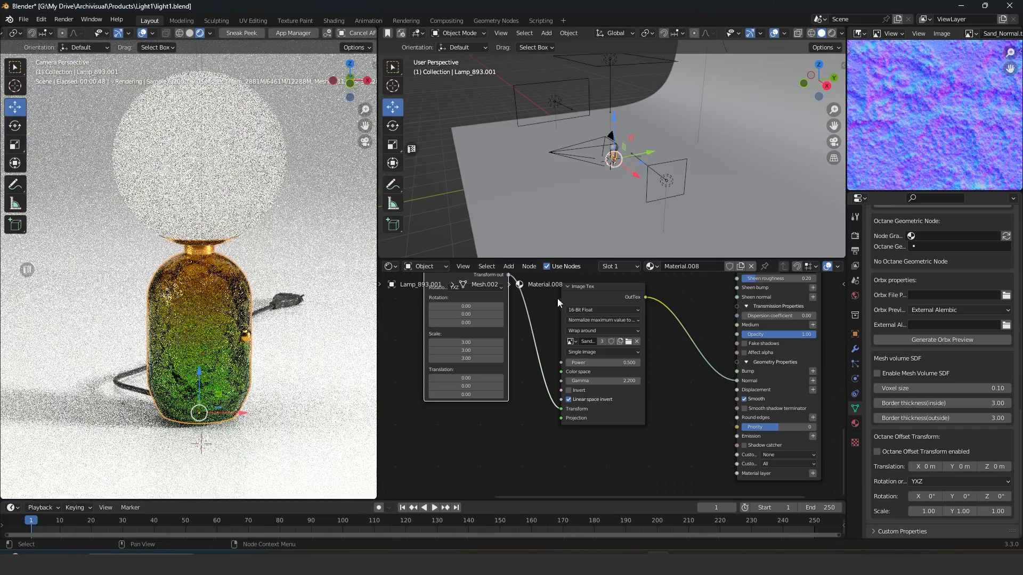
Set the viewport's Spectral AI Denoiser blend to 0 and reselect the glass lamp base.
{"action": "scroll", "coordinate": [625, 407], "scroll_direction": "down", "scroll_amount": 2}
{"action": "middle_click_drag", "start_coordinate": [624, 408], "coordinate": [820, 541]}
{"action": "left_click", "coordinate": [247, 346]}
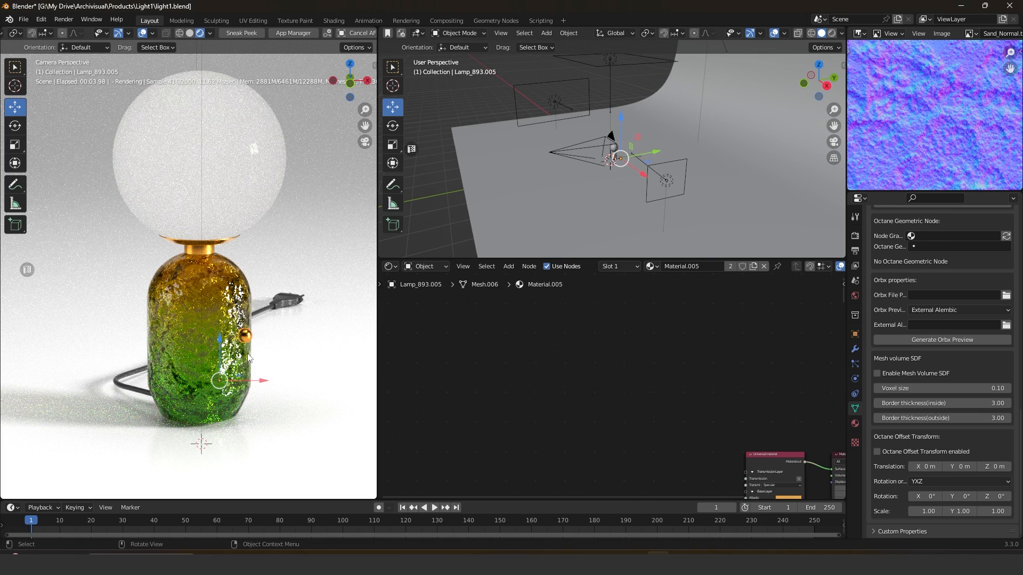
{"action": "key", "text": "n"}
{"action": "left_click", "coordinate": [303, 367]}
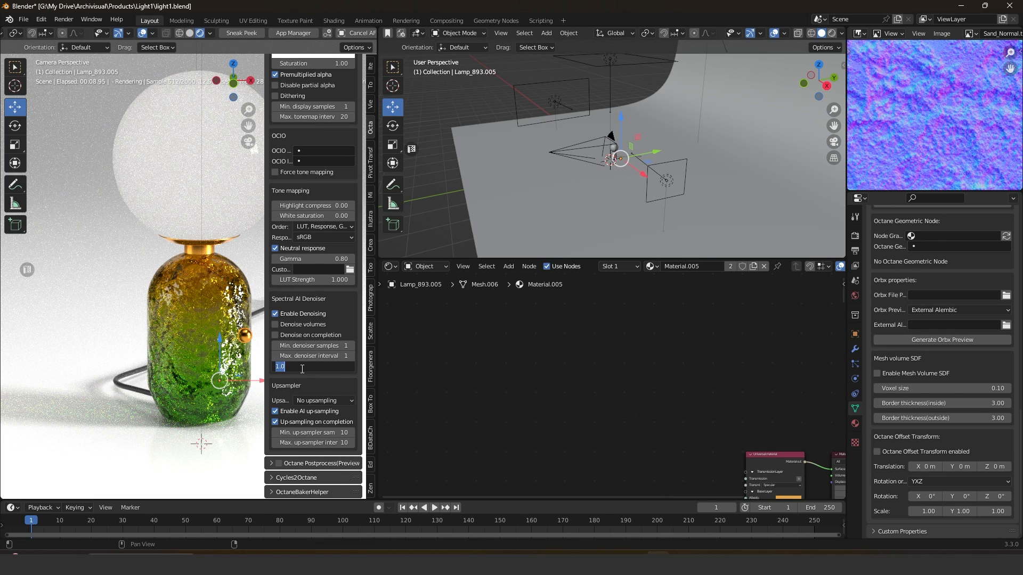
{"action": "type", "text": "0"}
{"action": "key", "text": "Return"}
{"action": "left_click", "coordinate": [207, 334]}
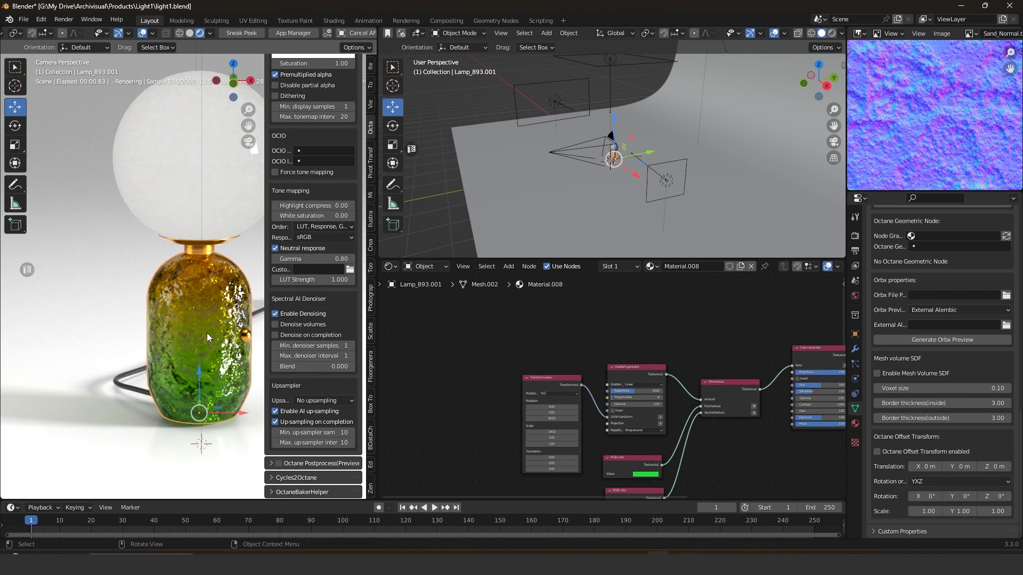
{"action": "key", "text": "n"}
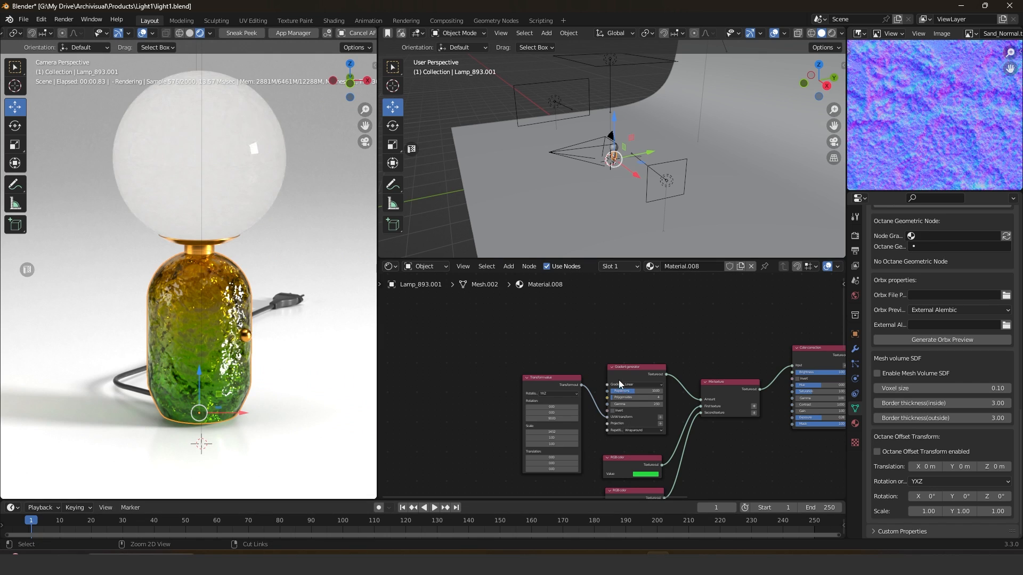
Change the green RGB color feeding the Mix texture's first input to a creamy off-white and view the whole lamp.
{"action": "middle_click_drag", "start_coordinate": [619, 384], "coordinate": [558, 376], "text": "ctrl"}
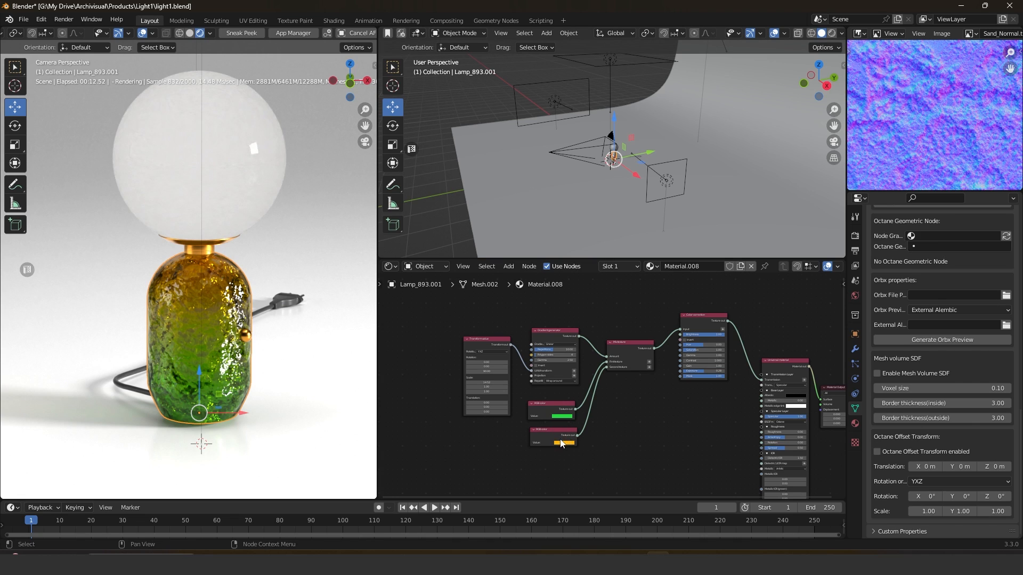
{"action": "scroll", "coordinate": [565, 435], "scroll_direction": "up", "scroll_amount": 3}
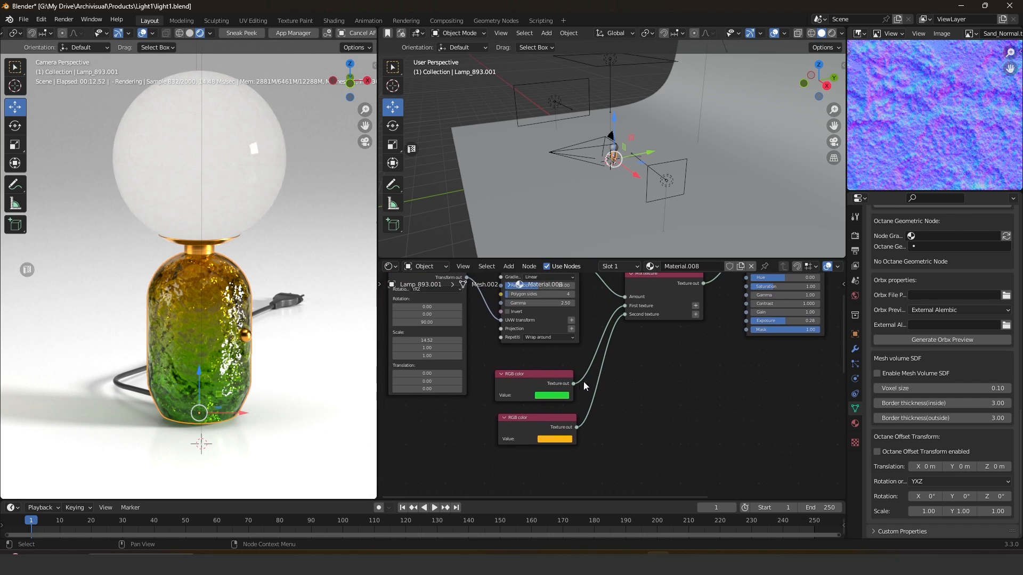
{"action": "left_click", "coordinate": [548, 397]}
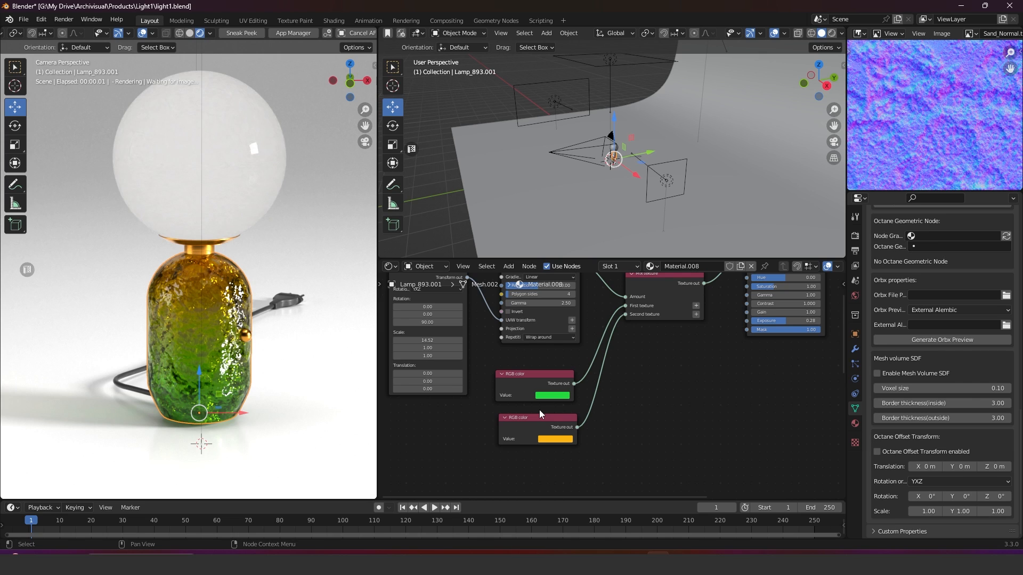
{"action": "middle_click_drag", "start_coordinate": [579, 385], "coordinate": [570, 408]}
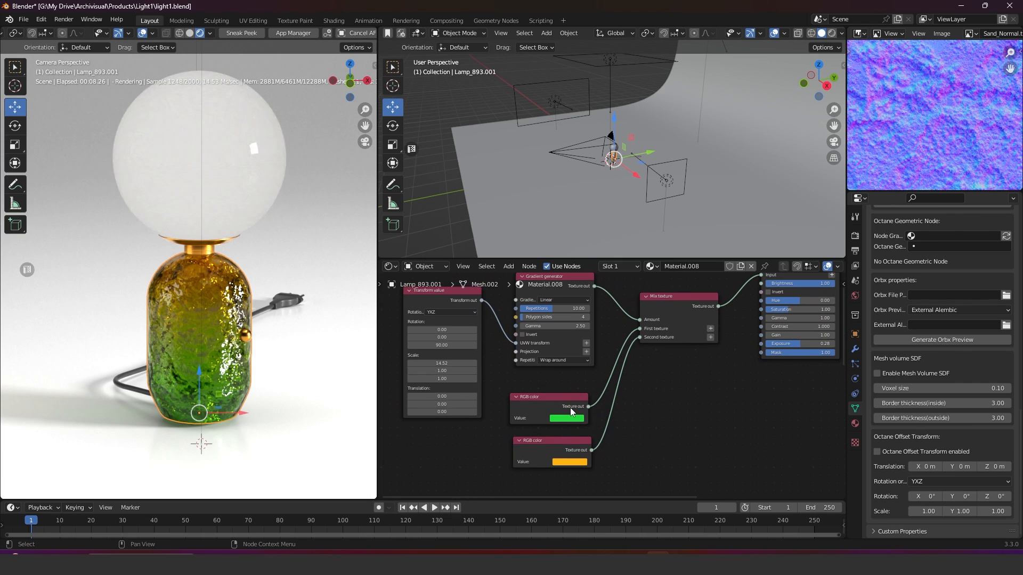
{"action": "left_click", "coordinate": [560, 420]}
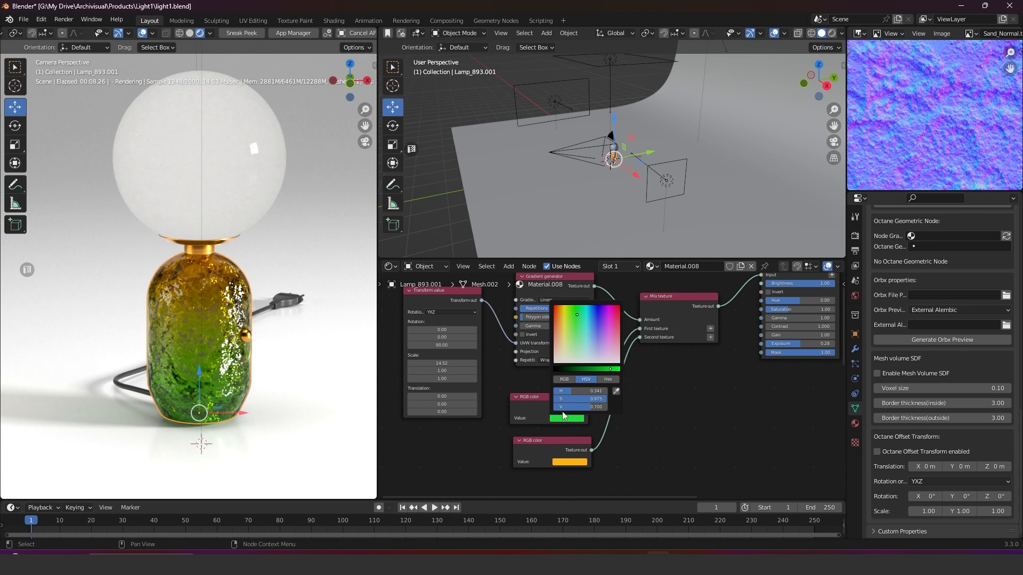
{"action": "left_click_drag", "start_coordinate": [565, 464], "coordinate": [543, 397]}
{"action": "left_click", "coordinate": [564, 419]}
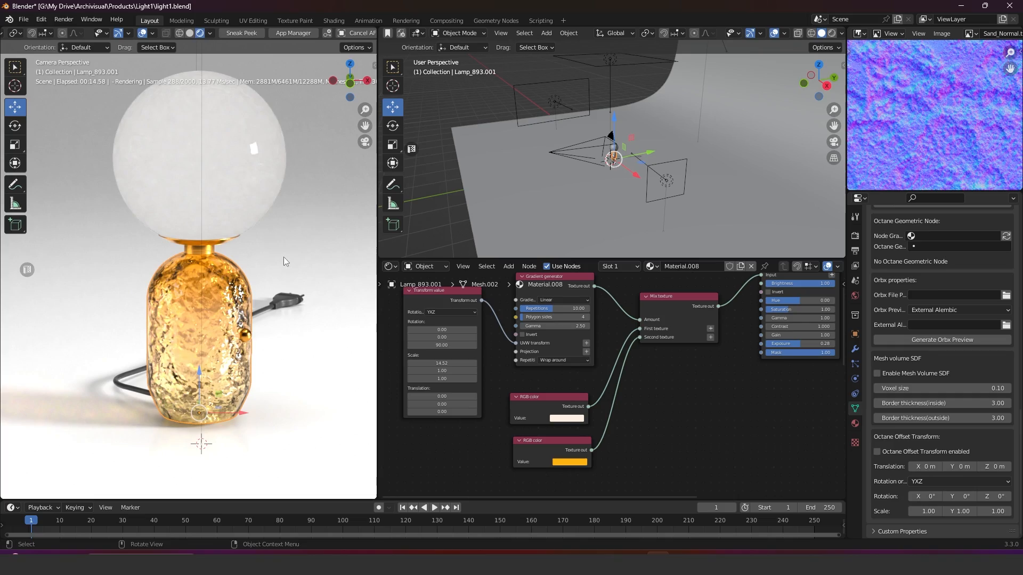
{"action": "middle_click_drag", "start_coordinate": [286, 229], "coordinate": [256, 260], "text": "ctrl"}
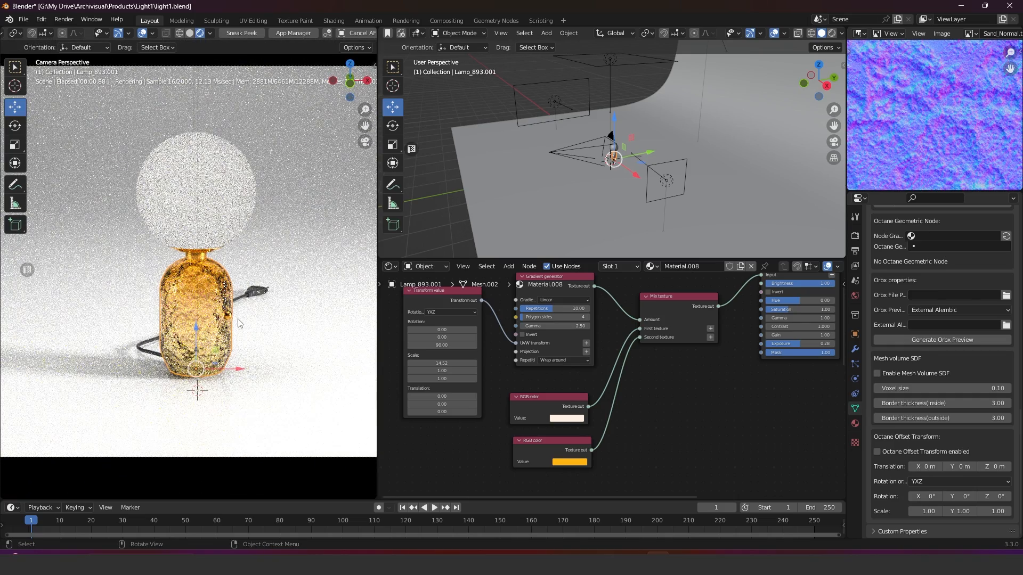